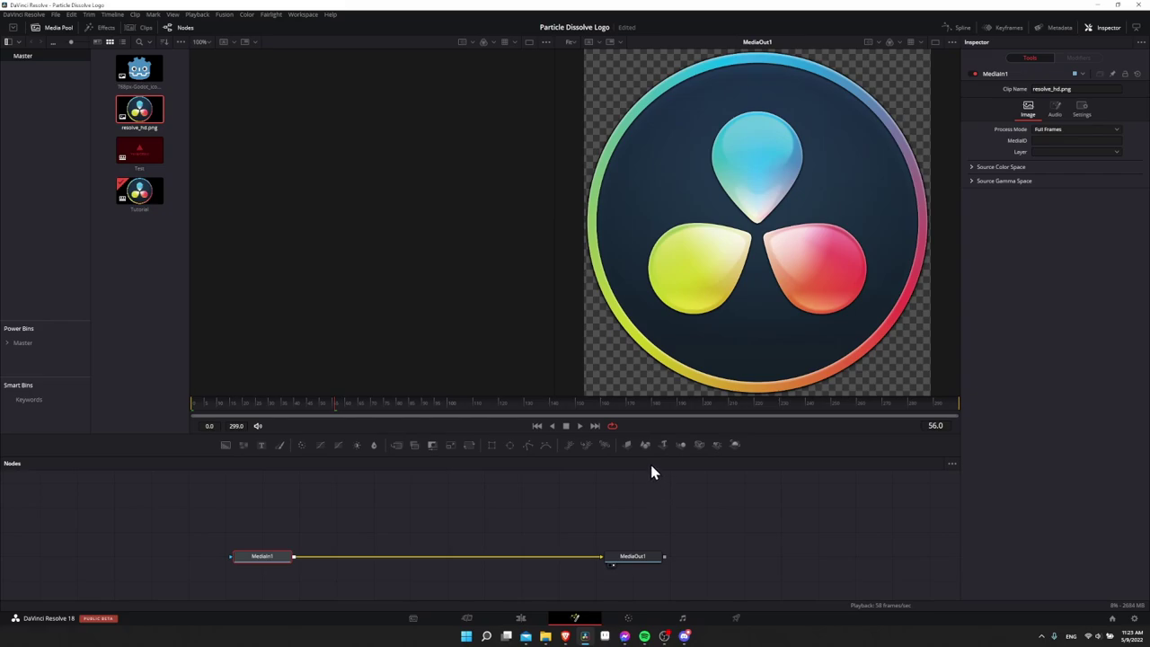
- Add a pImageEmitter particle node to the composition and place it above the link between MediaIn1 and MediaOut1
left_click_drag(621, 523, 559, 501)
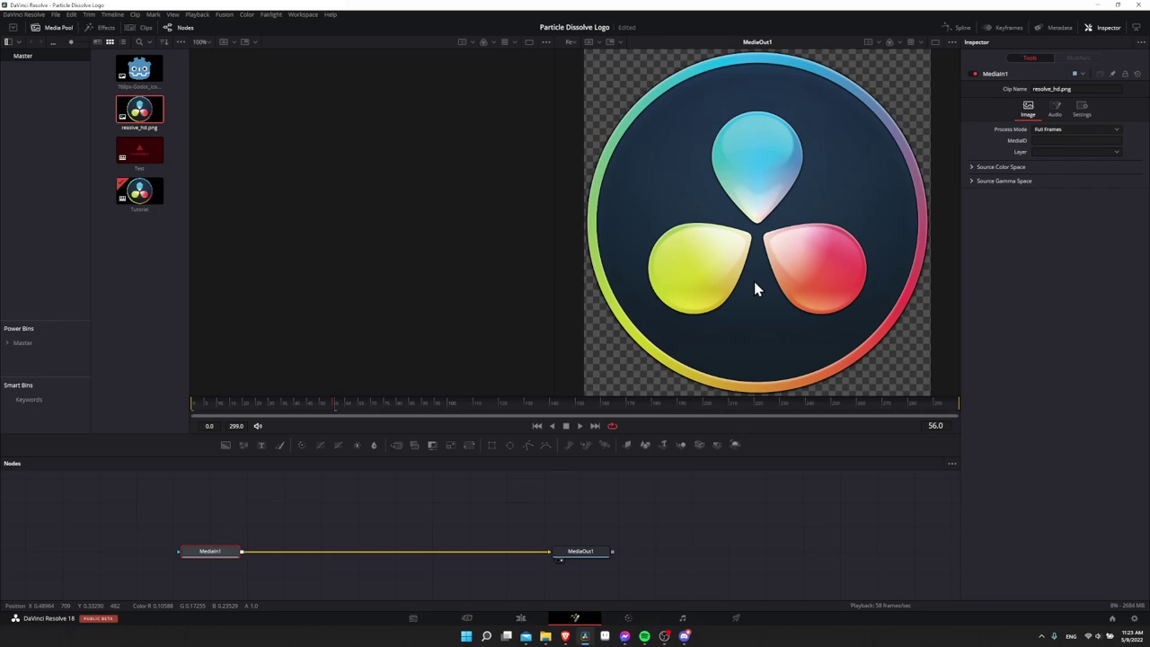
left_click(288, 494)
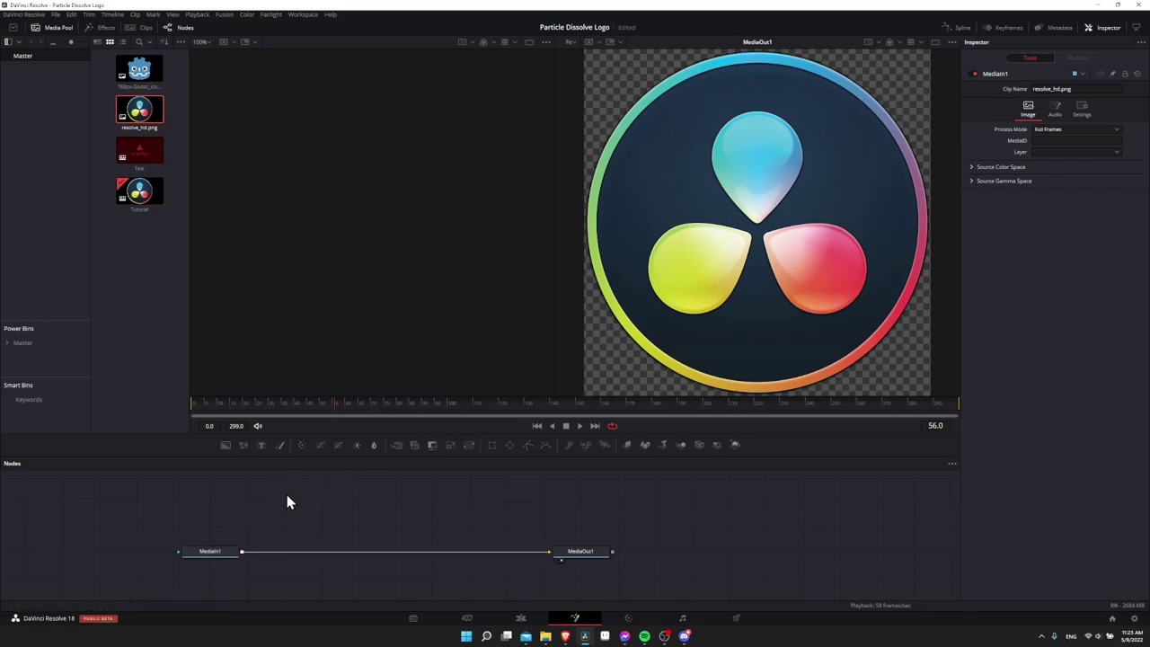
right_click(287, 508)
mouse_move(325, 349)
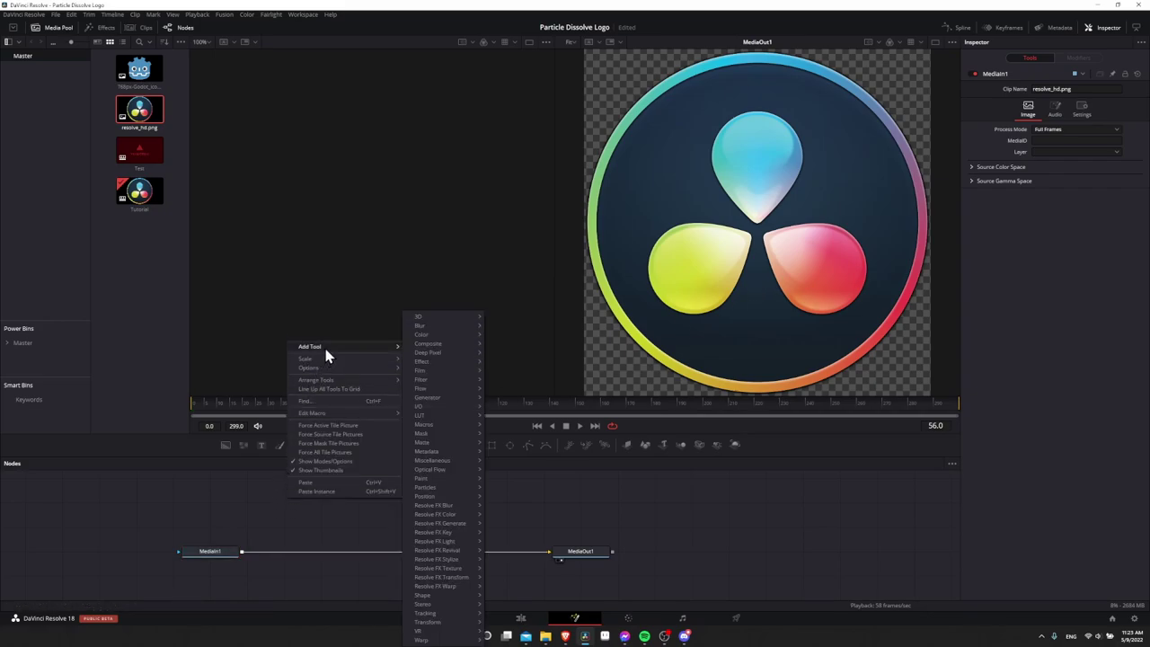
mouse_move(449, 488)
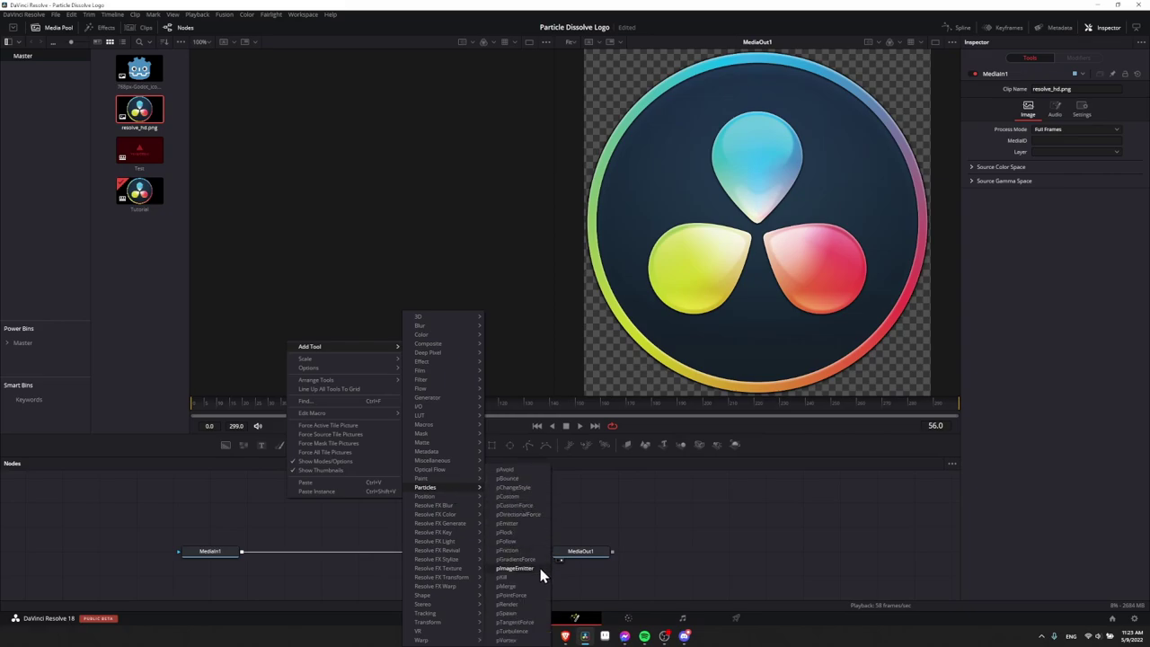
left_click(515, 568)
left_click_drag(277, 494, 328, 505)
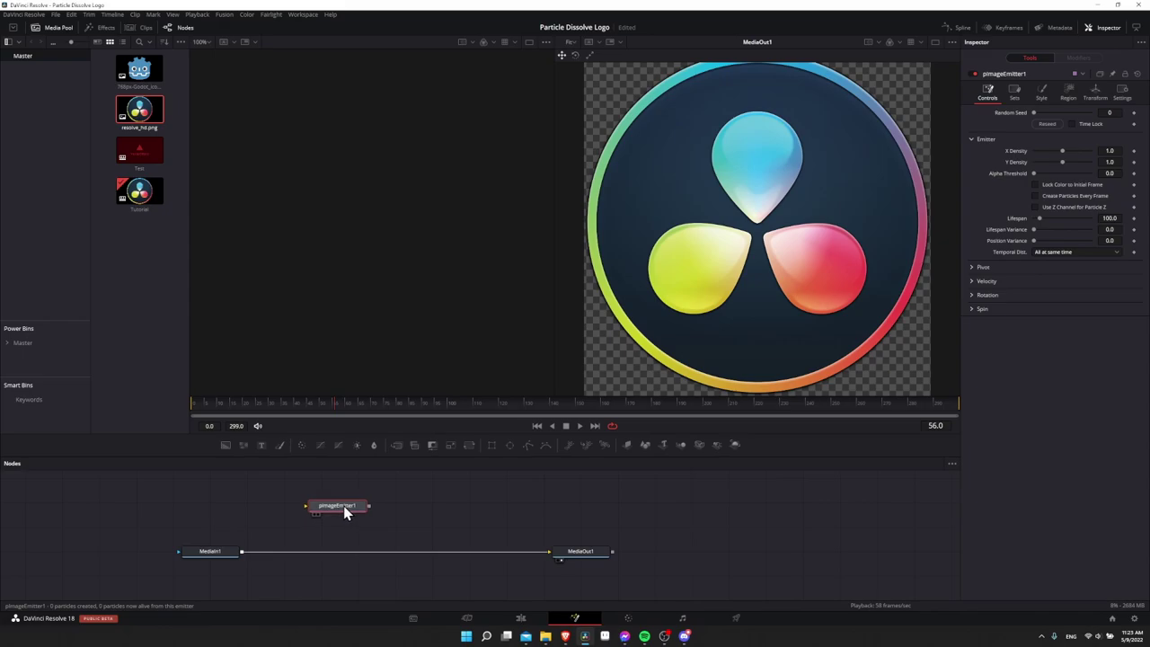
- Add a pRender node after pImageEmitter1 and connect it to MediaOut1 in place of the direct MediaIn1 link
left_click(606, 450)
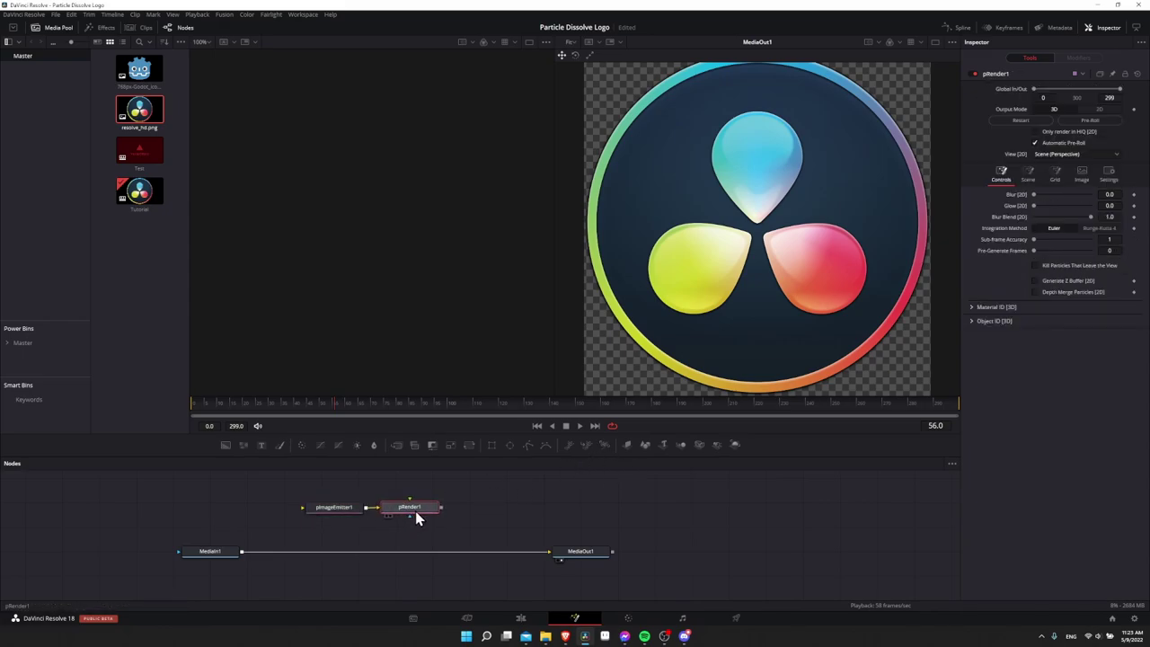
left_click_drag(424, 519, 431, 519)
left_click(530, 551)
key("Delete")
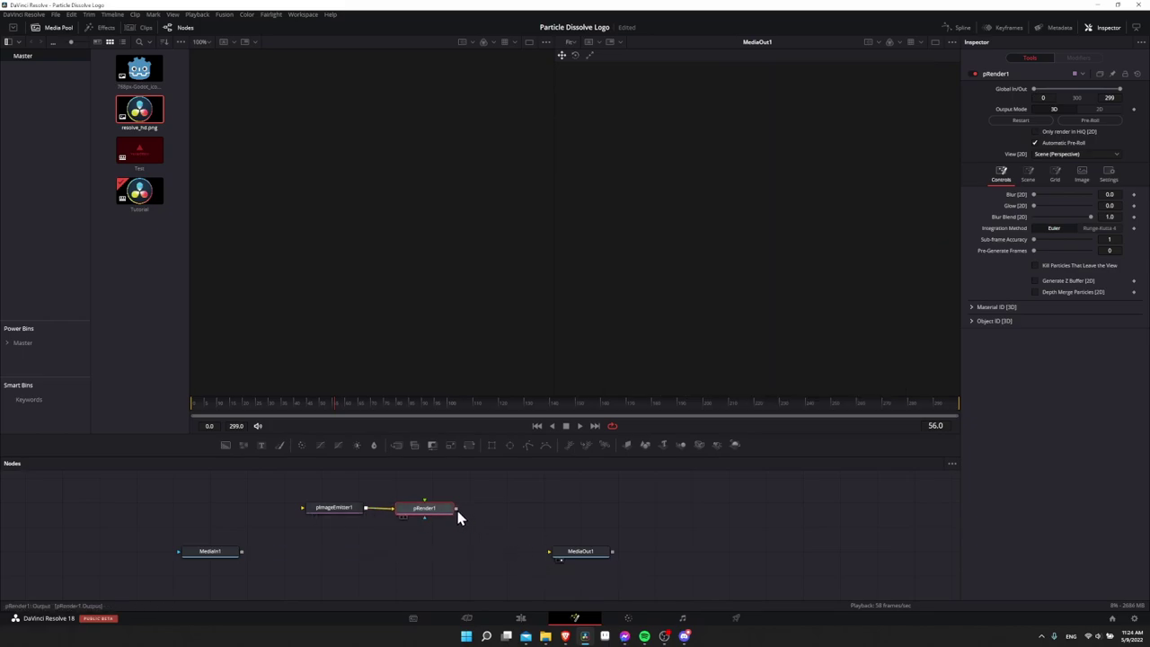
left_click_drag(455, 508, 552, 551)
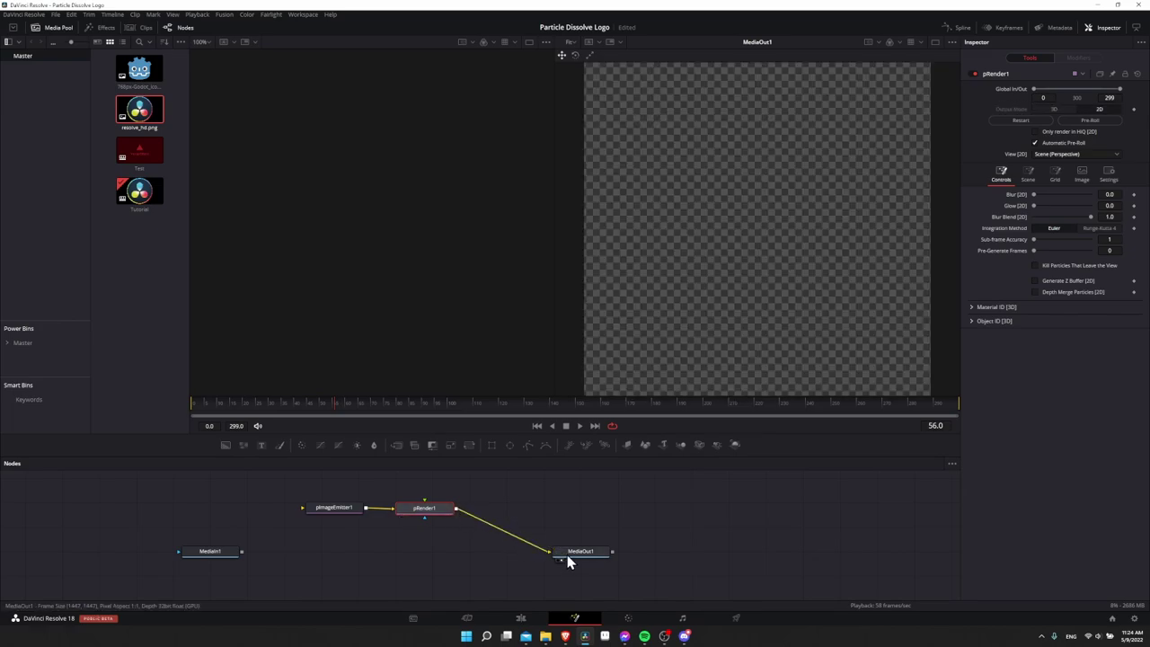
left_click_drag(437, 507, 439, 512)
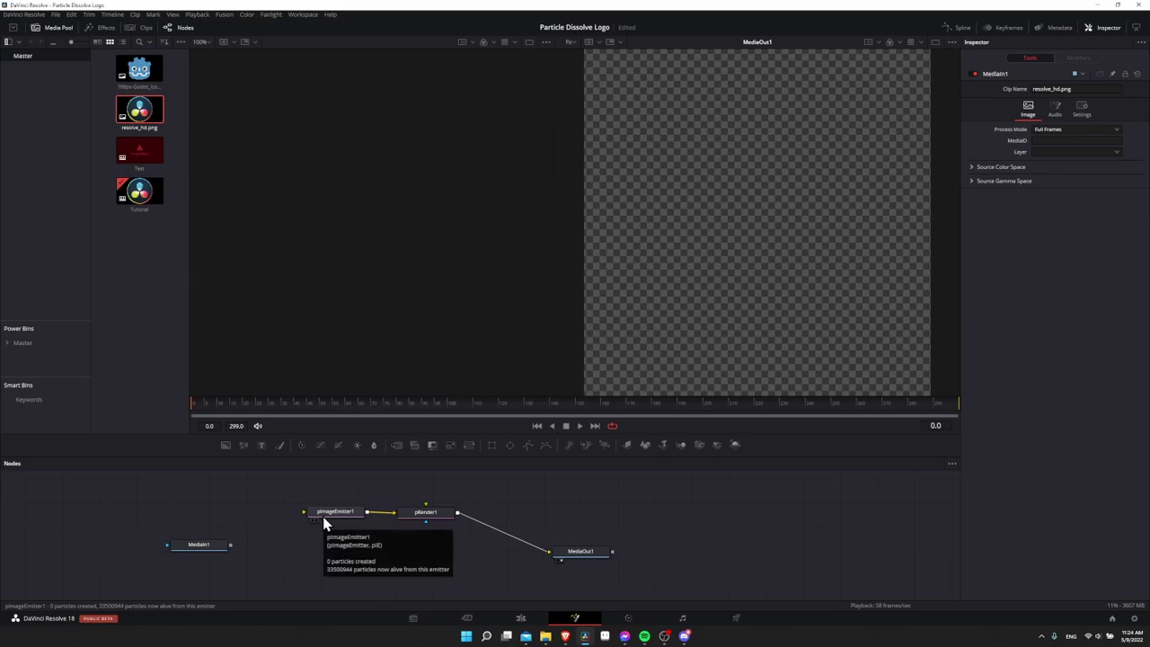
- Connect the MediaIn1 logo image to the input of pImageEmitter1
left_click_drag(232, 544, 301, 519)
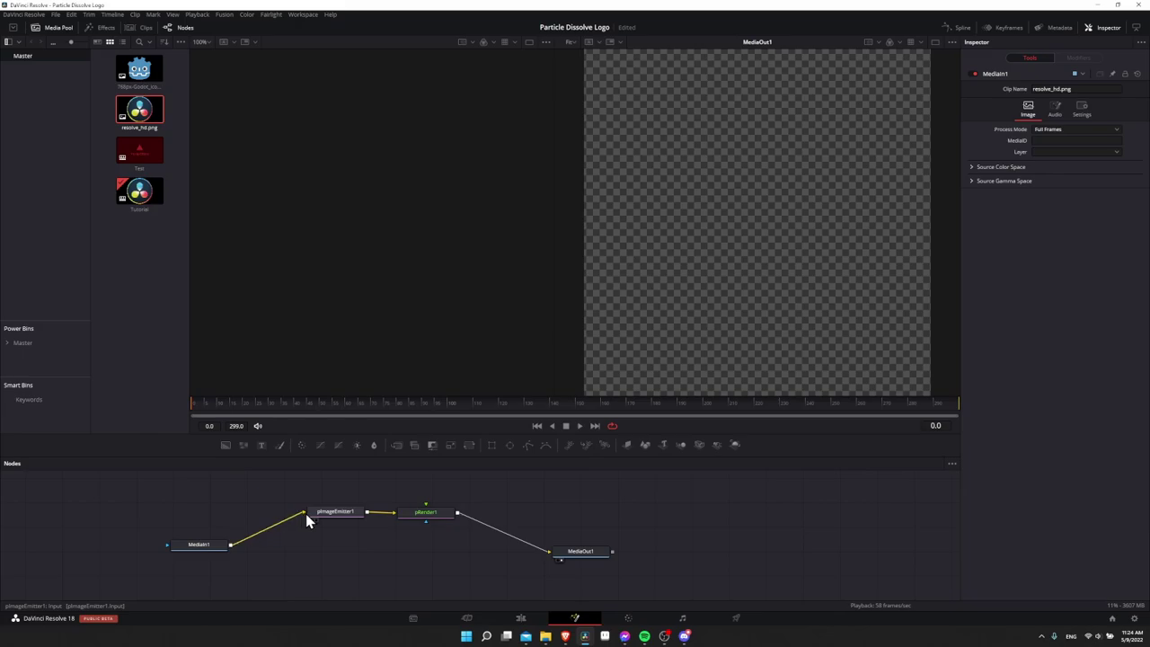
left_click_drag(209, 545, 205, 551)
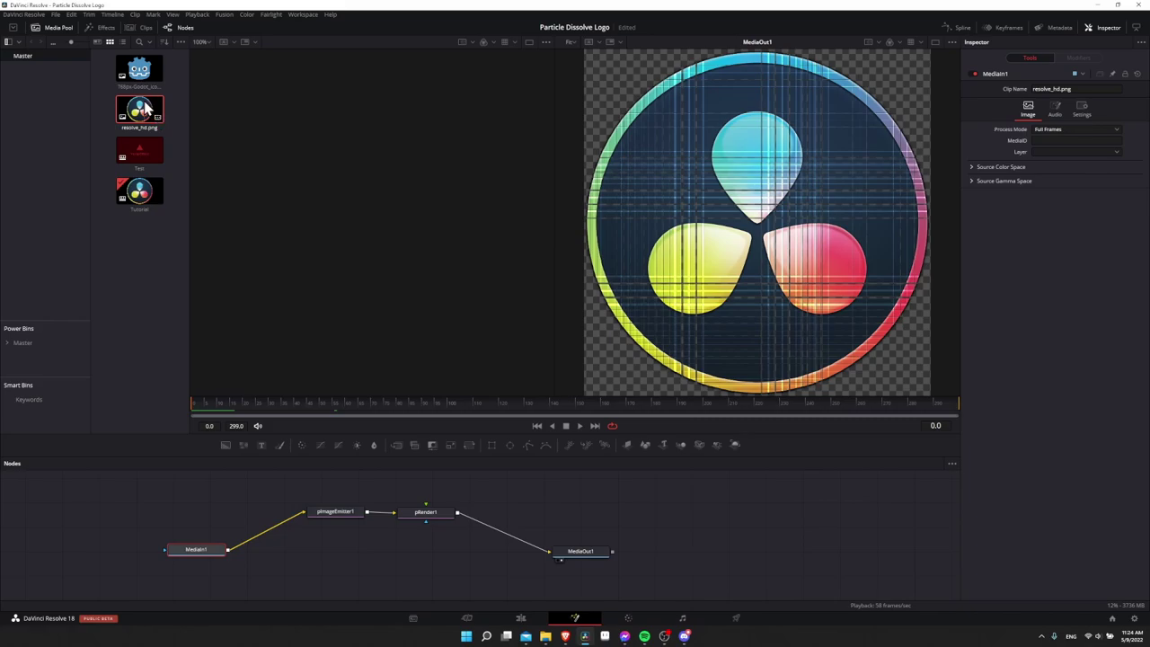
left_click_drag(145, 108, 302, 517)
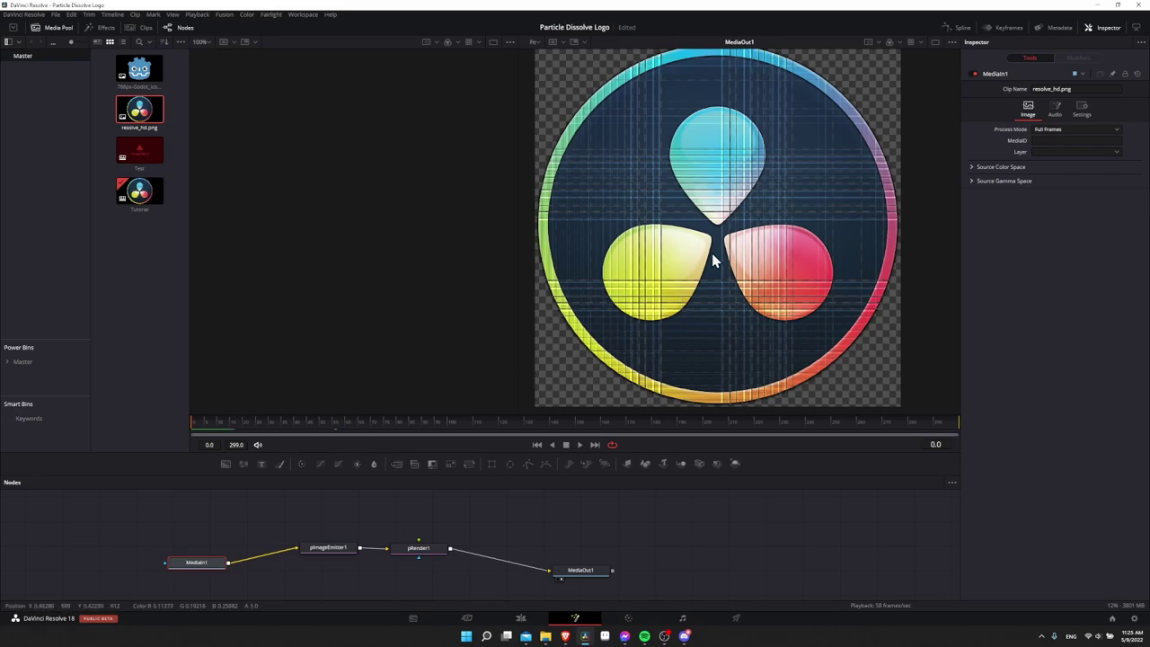
left_click(562, 575)
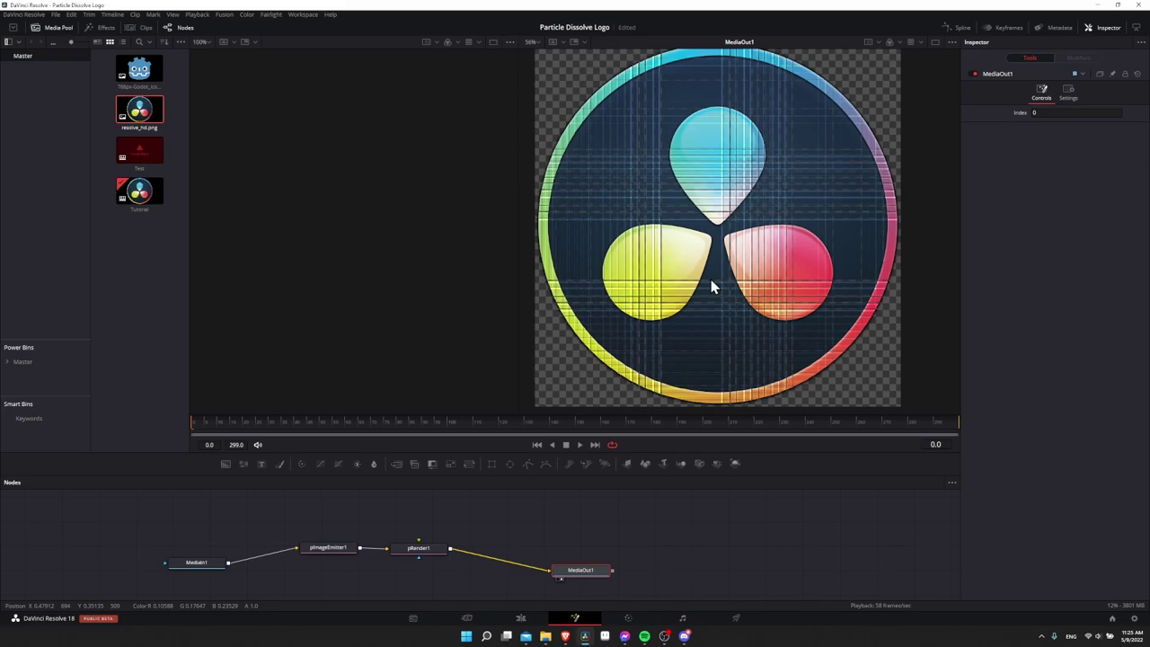
- Change pImageEmitter1's particle style to Blob and set the particle size to about 0.4
left_click(316, 556)
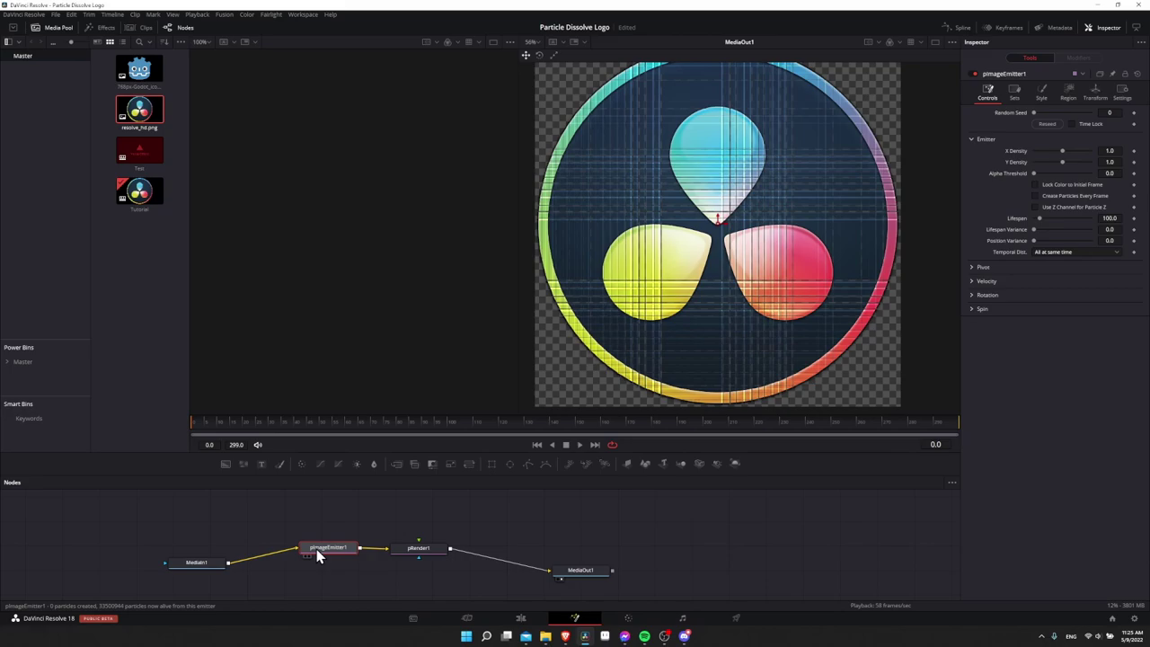
left_click(1043, 95)
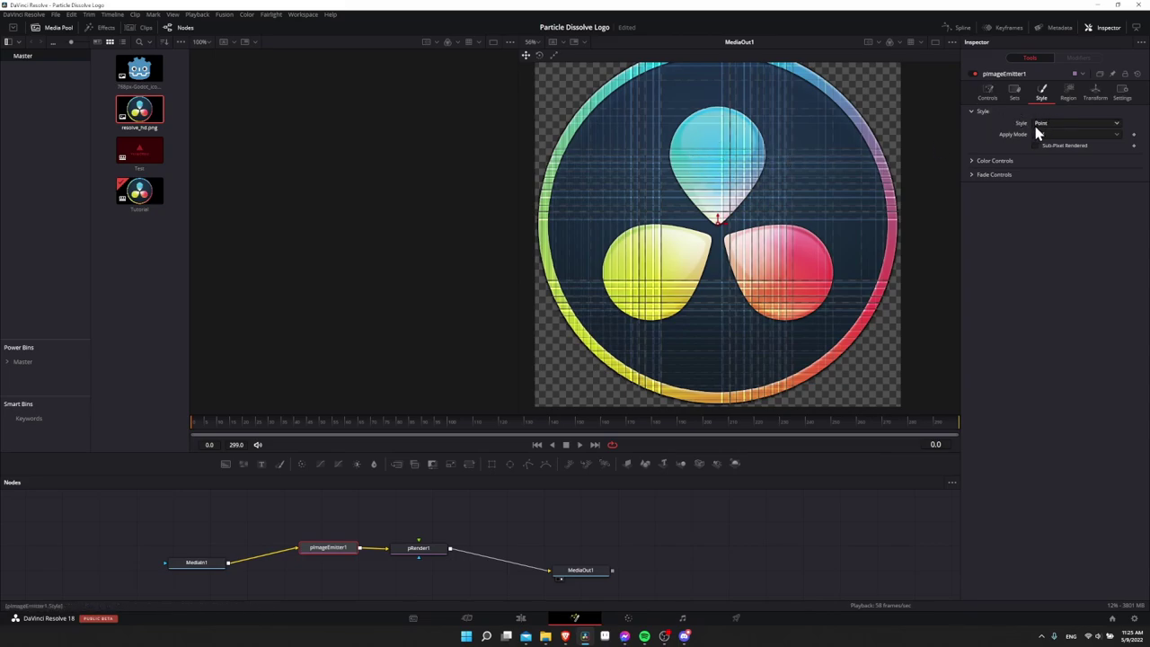
left_click(1044, 126)
left_click(1050, 156)
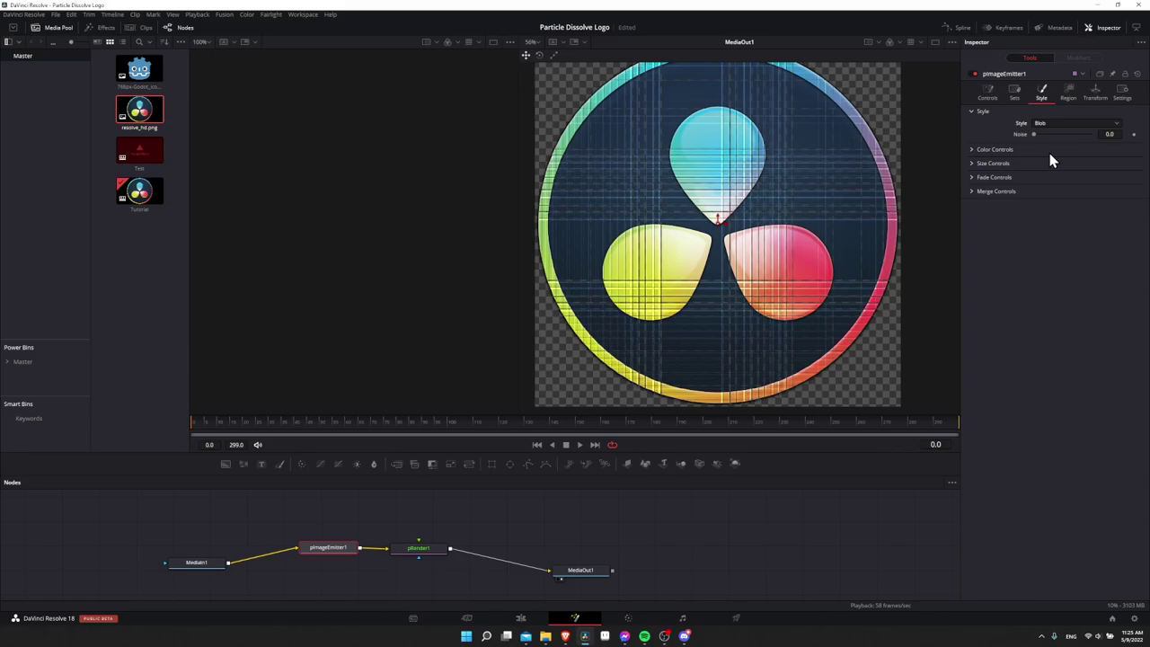
left_click(973, 164)
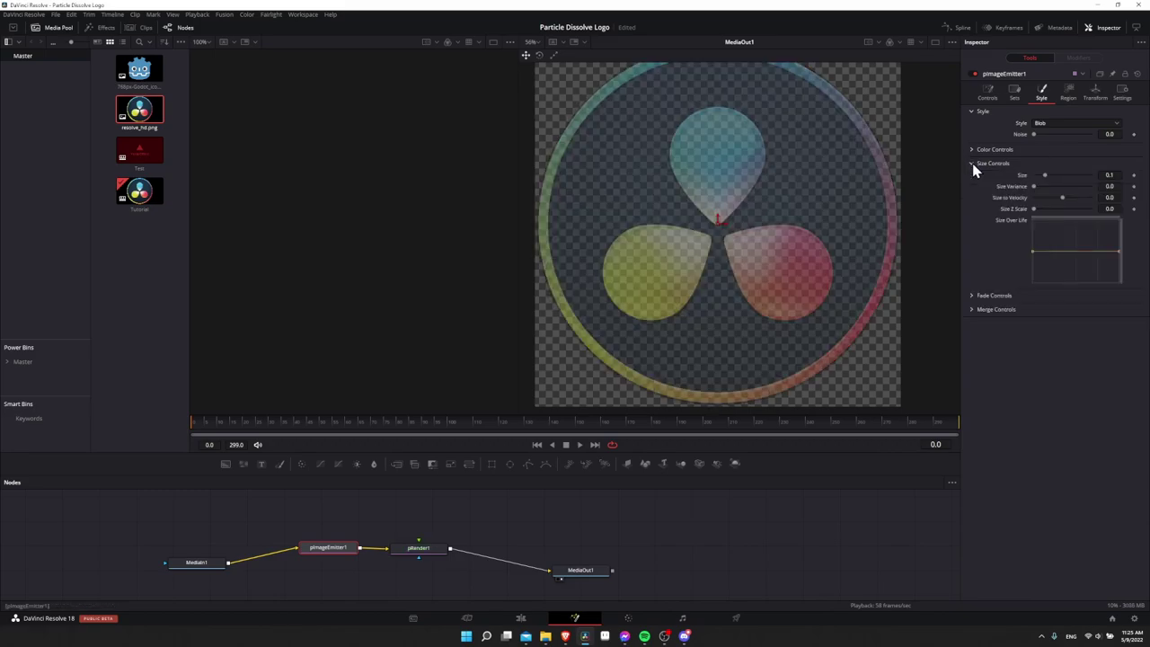
left_click_drag(1046, 176, 1082, 184)
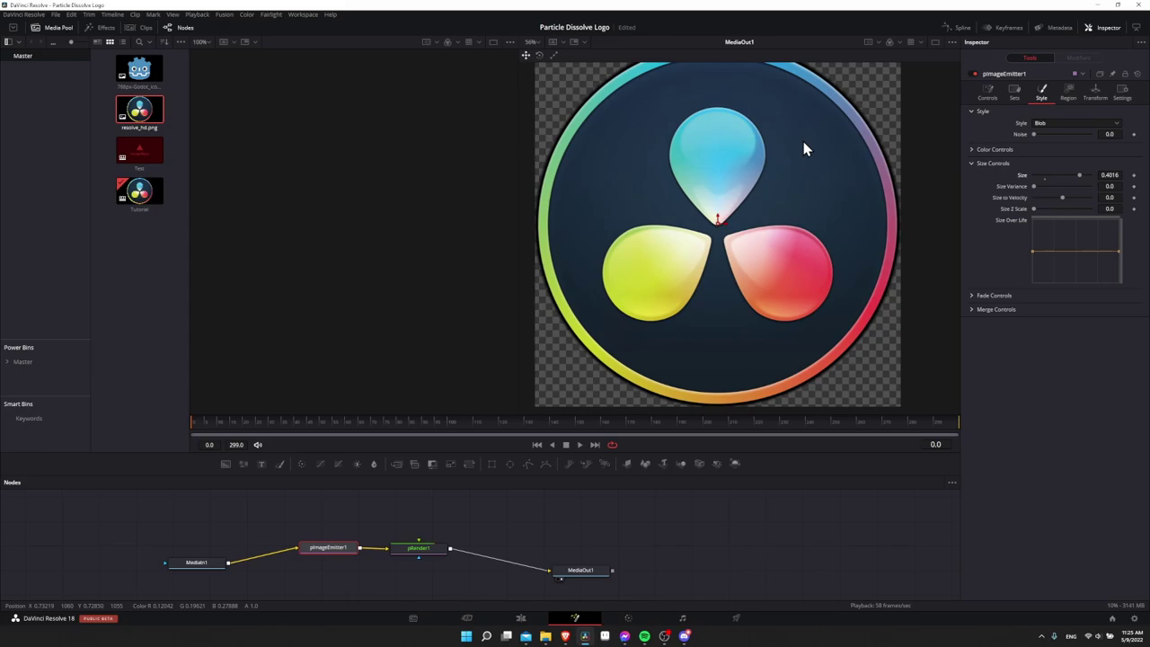
scroll(803, 147, "down", 2)
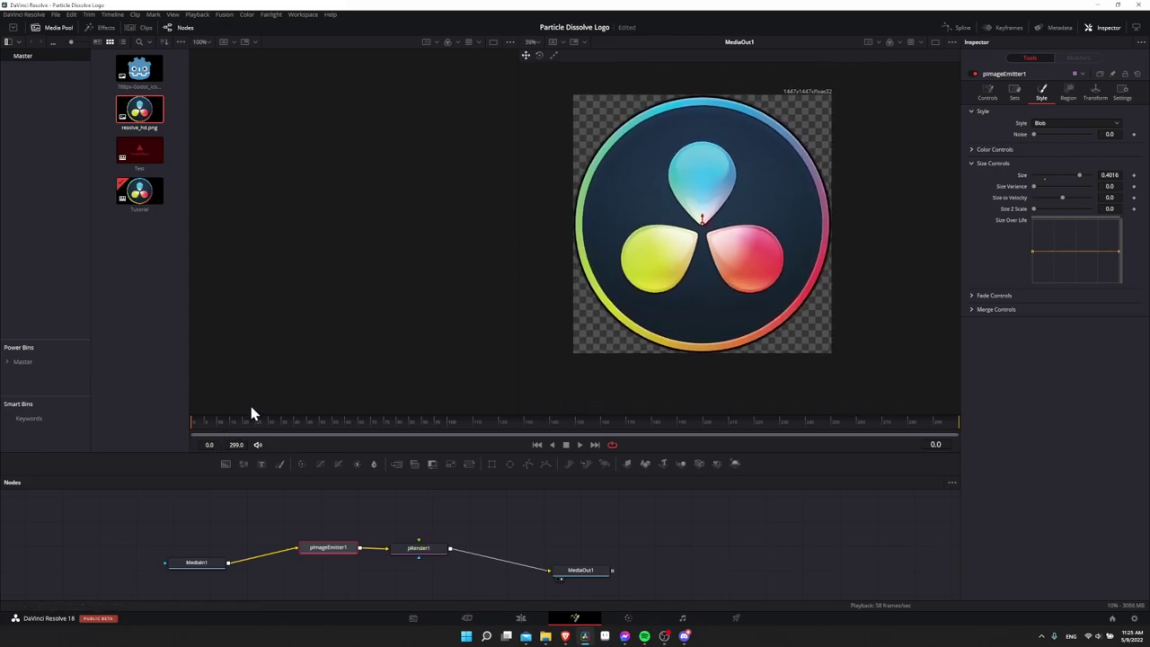
left_click(1047, 123)
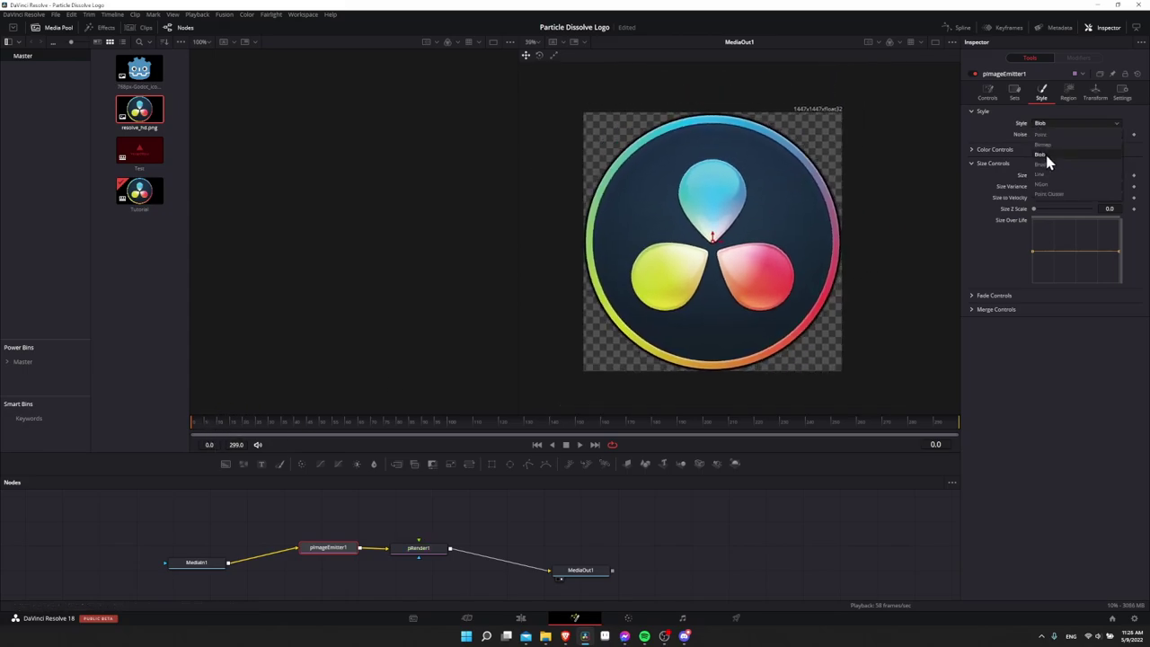
left_click(1047, 156)
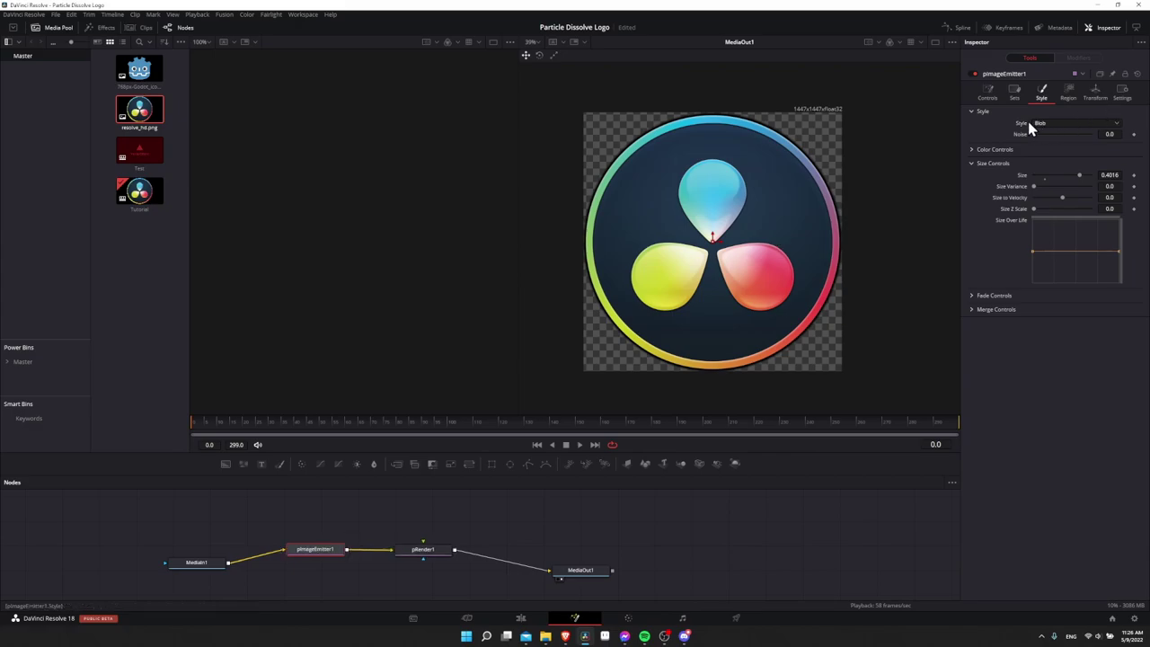
- Set the velocity variance of pImageEmitter1 to 0.11
left_click(997, 94)
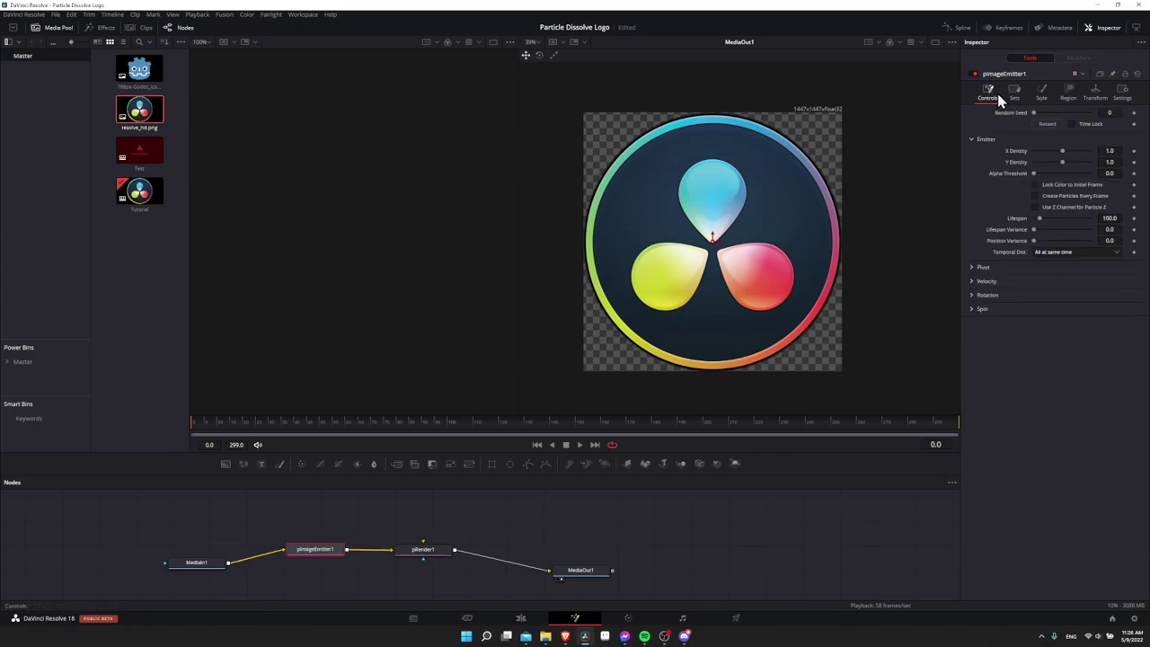
left_click(973, 282)
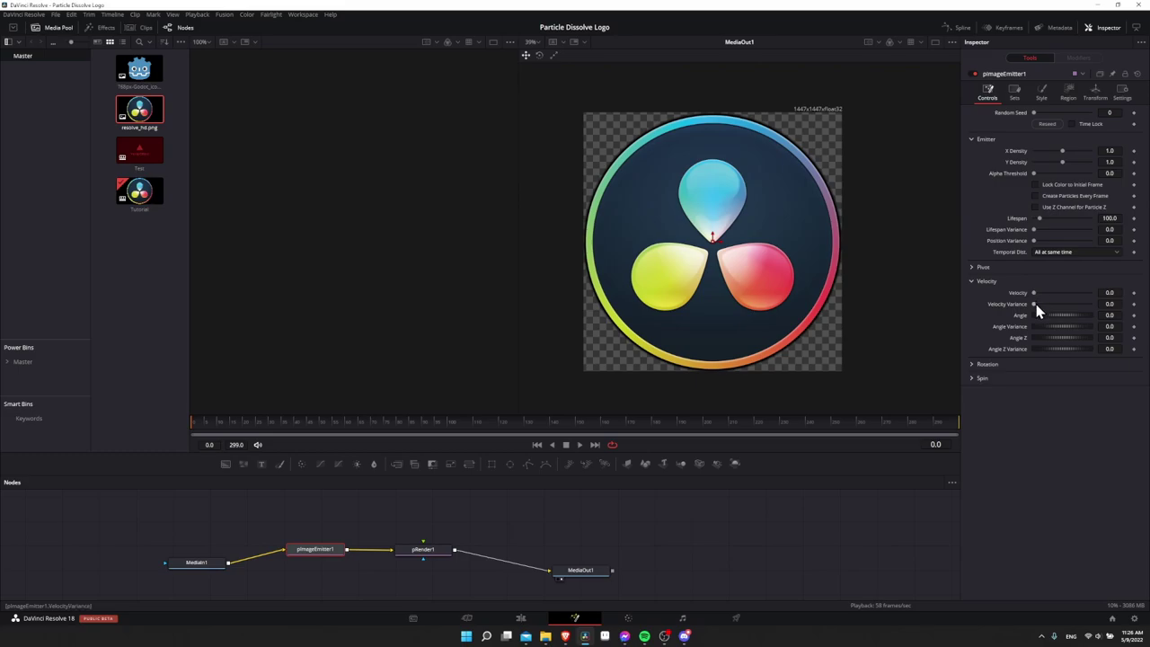
left_click_drag(1034, 305, 1036, 305)
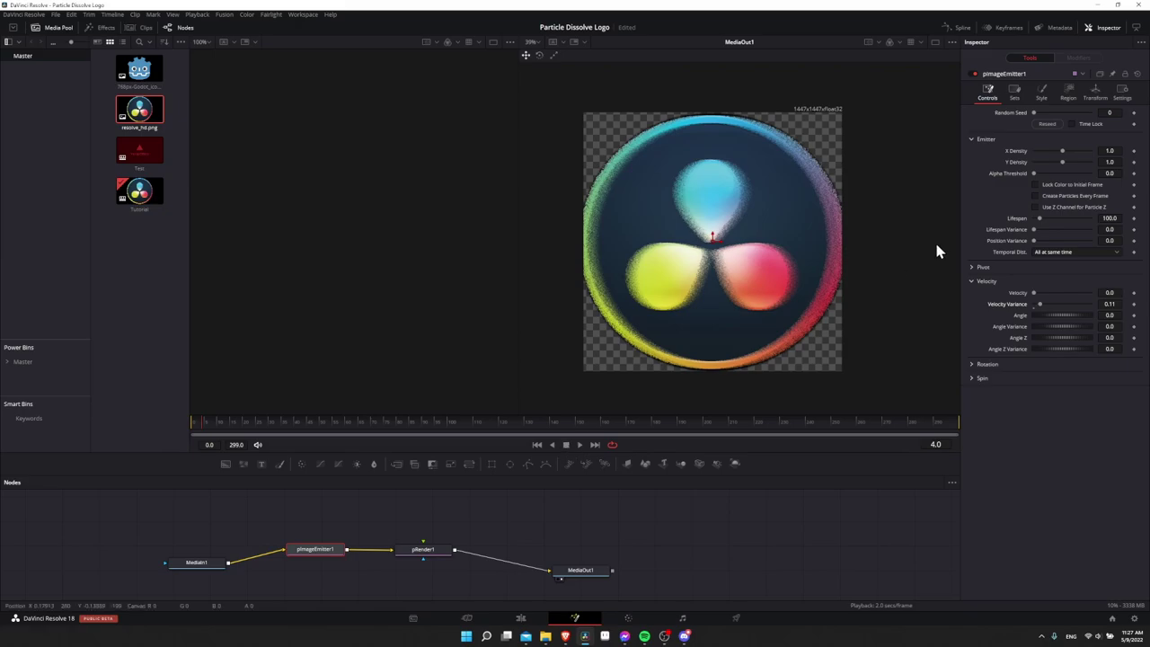
- Set both the X Density and Y Density of pImageEmitter1 to 0.25
left_click(1108, 150)
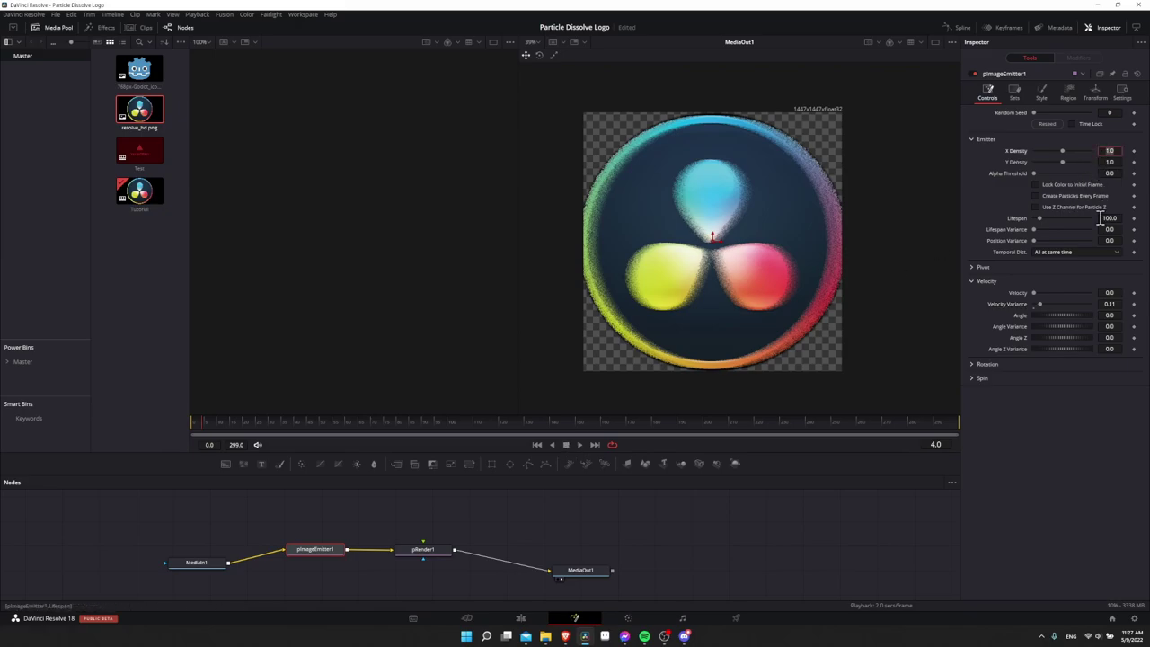
type("0.25")
key("Tab")
type("0.25")
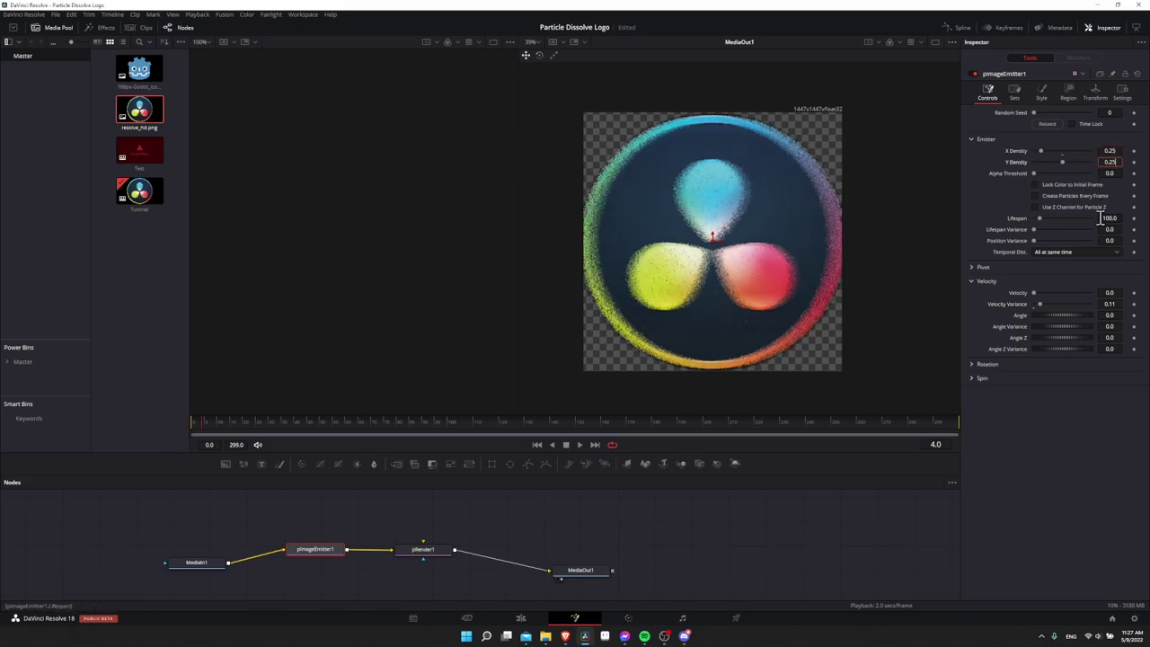
key("Tab")
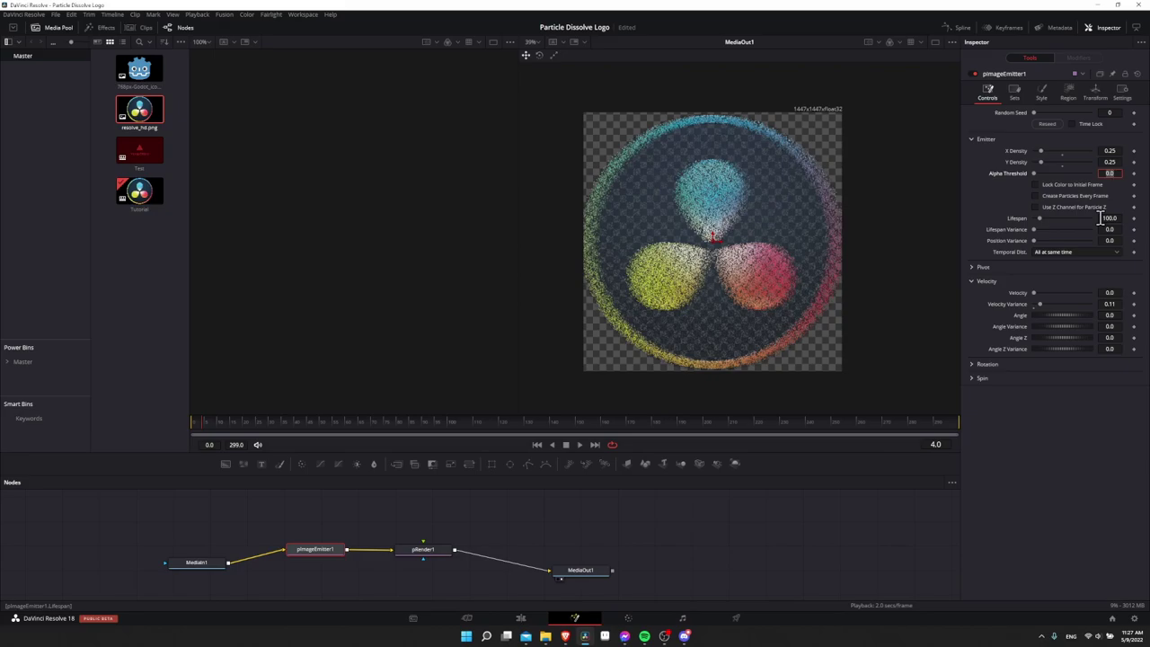
- Play the animation from frame 0 to check how the logo's particles disperse, then stop playback
left_click(190, 425)
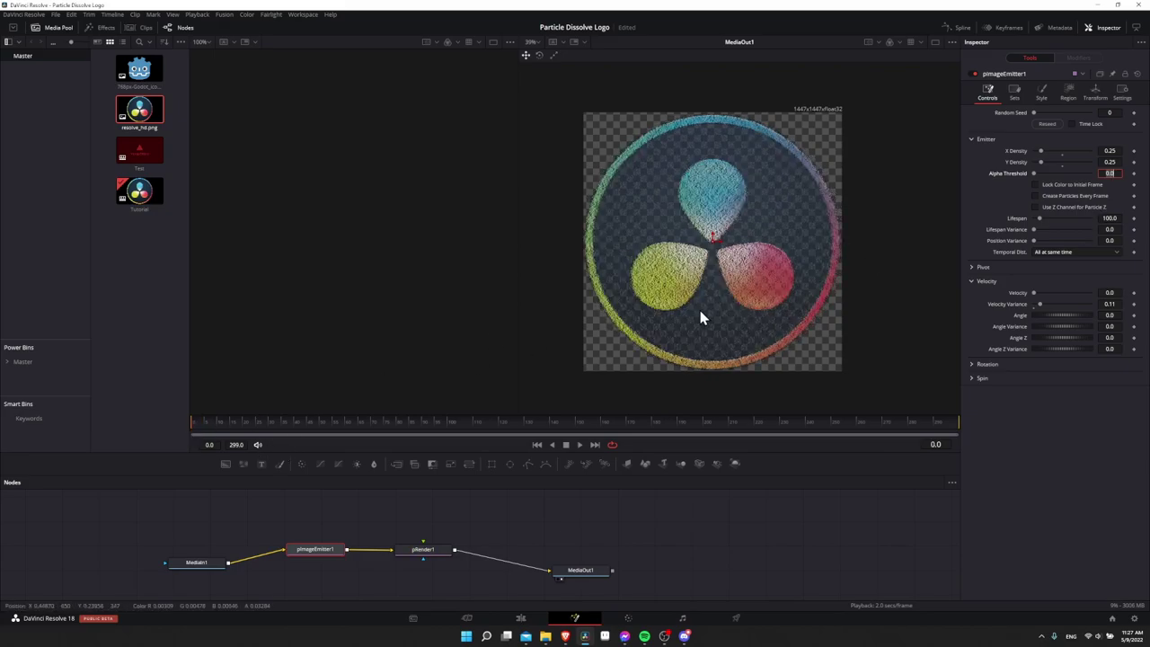
left_click(580, 445)
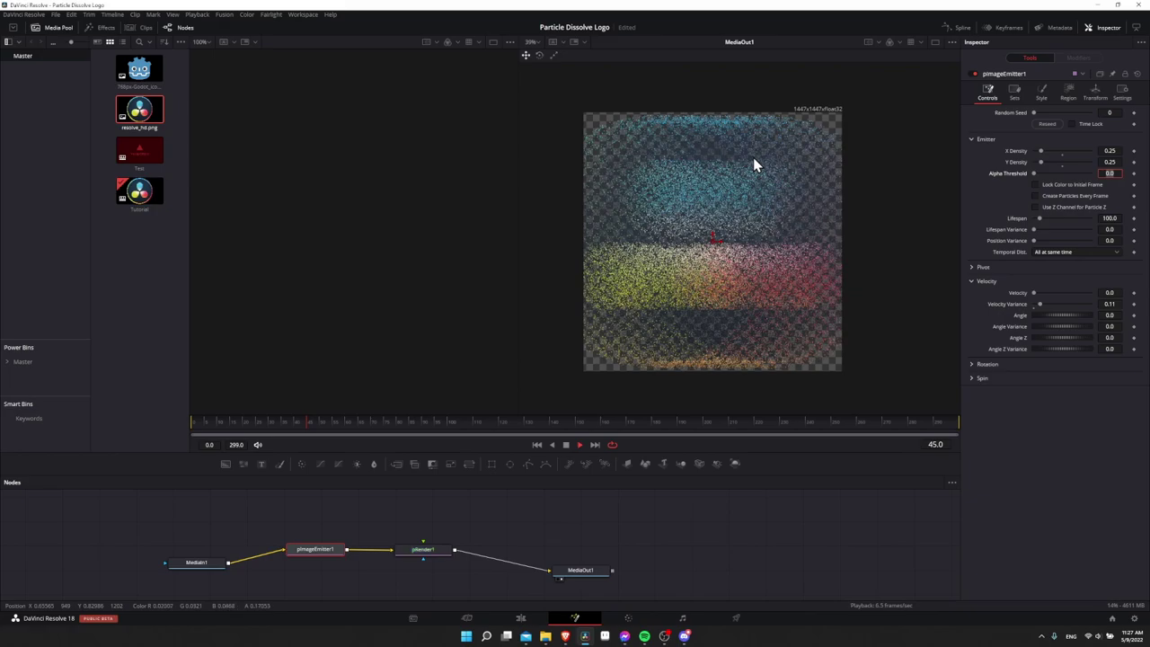
left_click(566, 444)
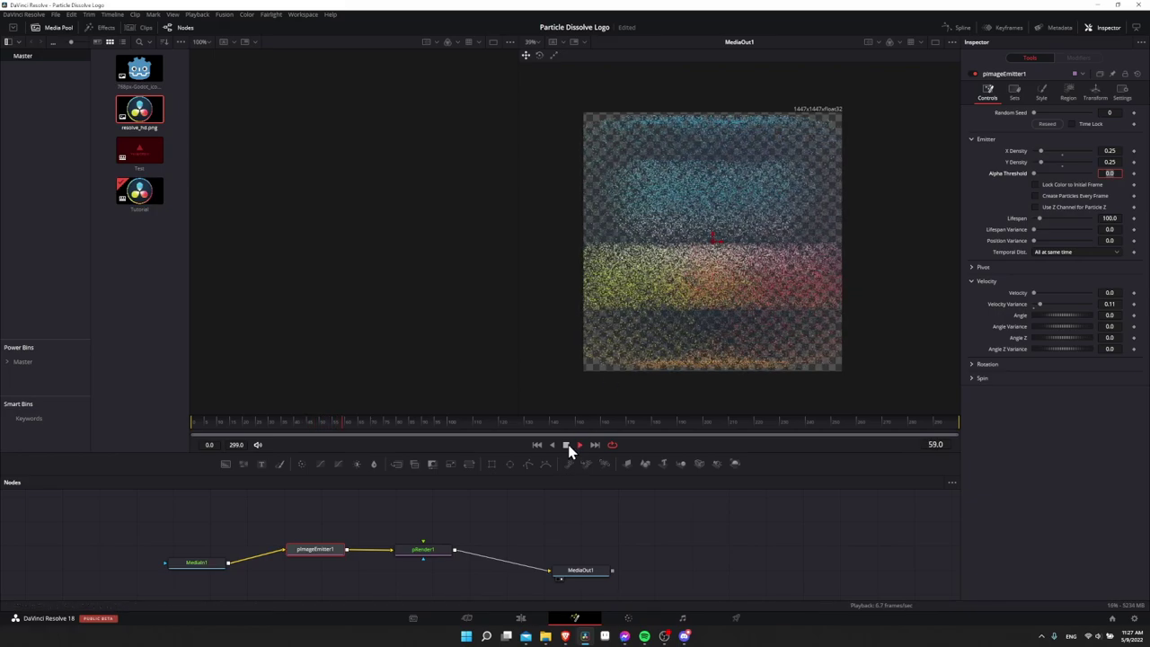
- Set pImageEmitter1's angle variance to about 86 and its velocity variance to about 0.2, checking the result near frame 95
key("ctrl+f")
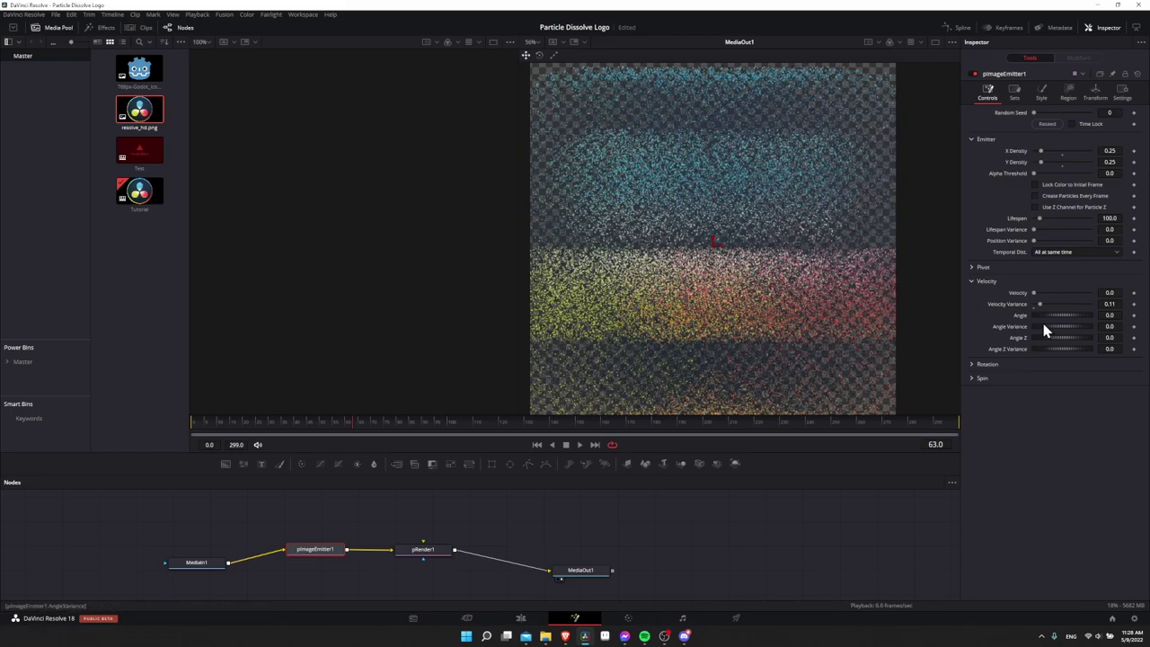
left_click_drag(1037, 330, 1055, 325)
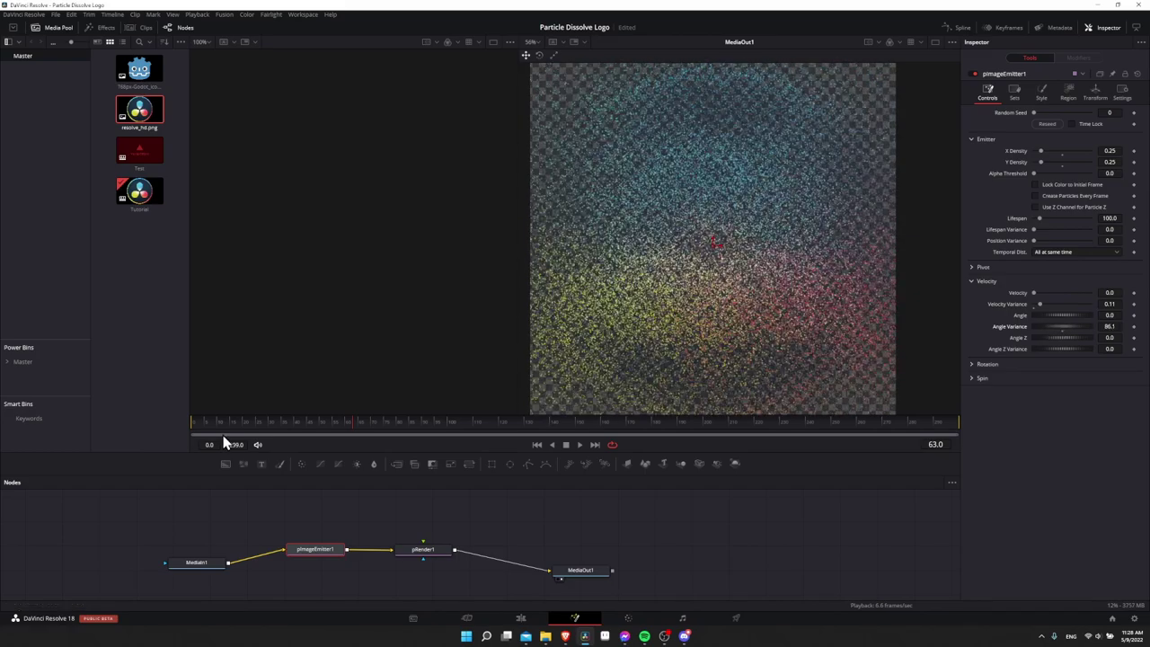
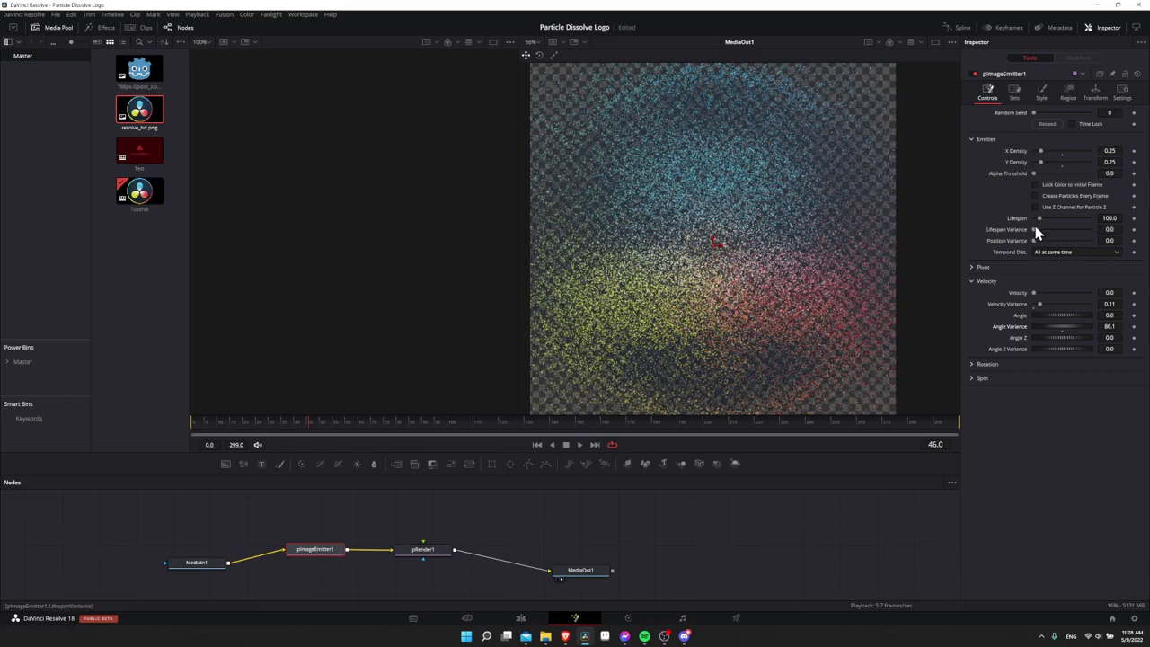
left_click_drag(1040, 304, 1047, 303)
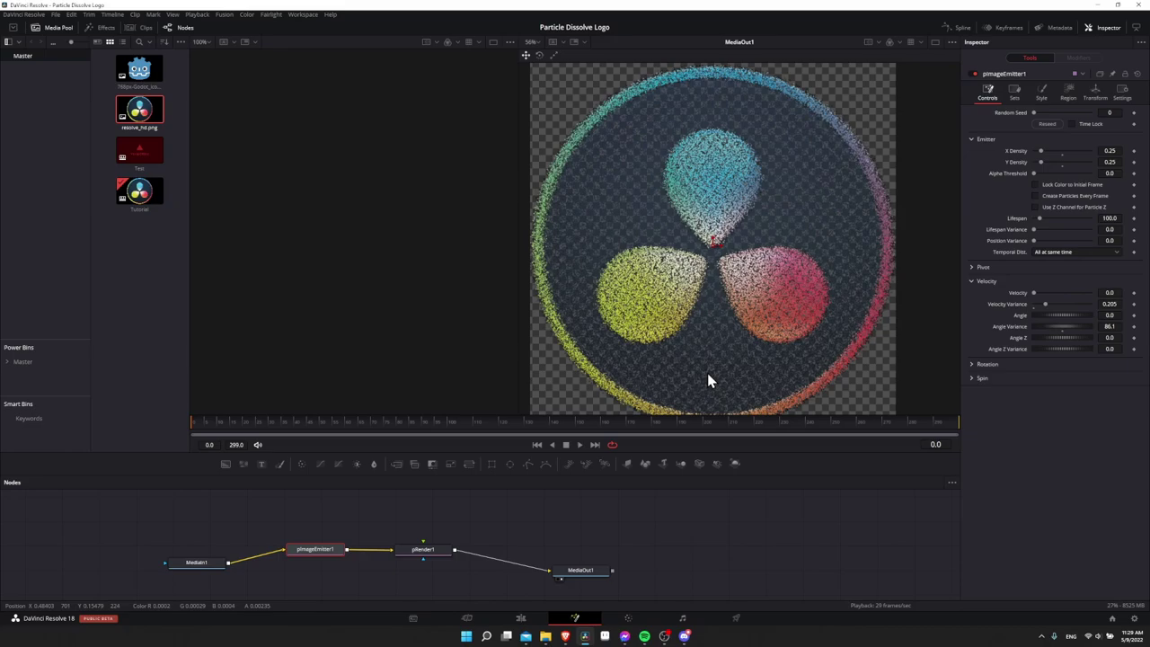
left_click(440, 428)
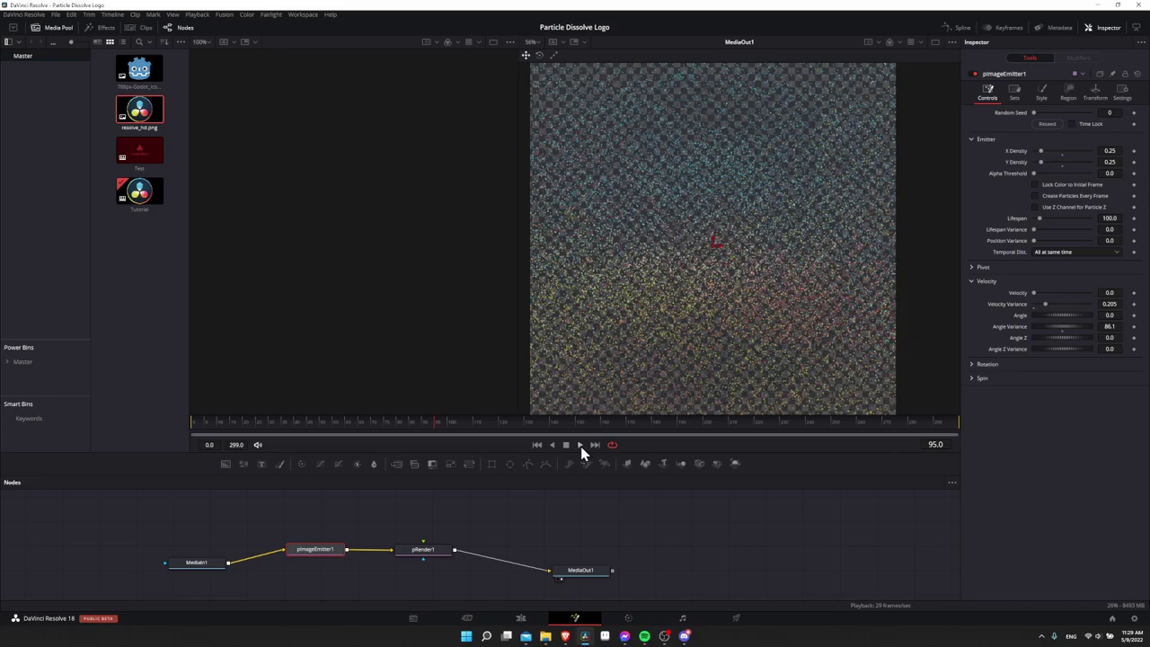
- Set pImageEmitter1's lifespan variance to about 95 and play the animation to check how the particles die off
left_click(580, 446)
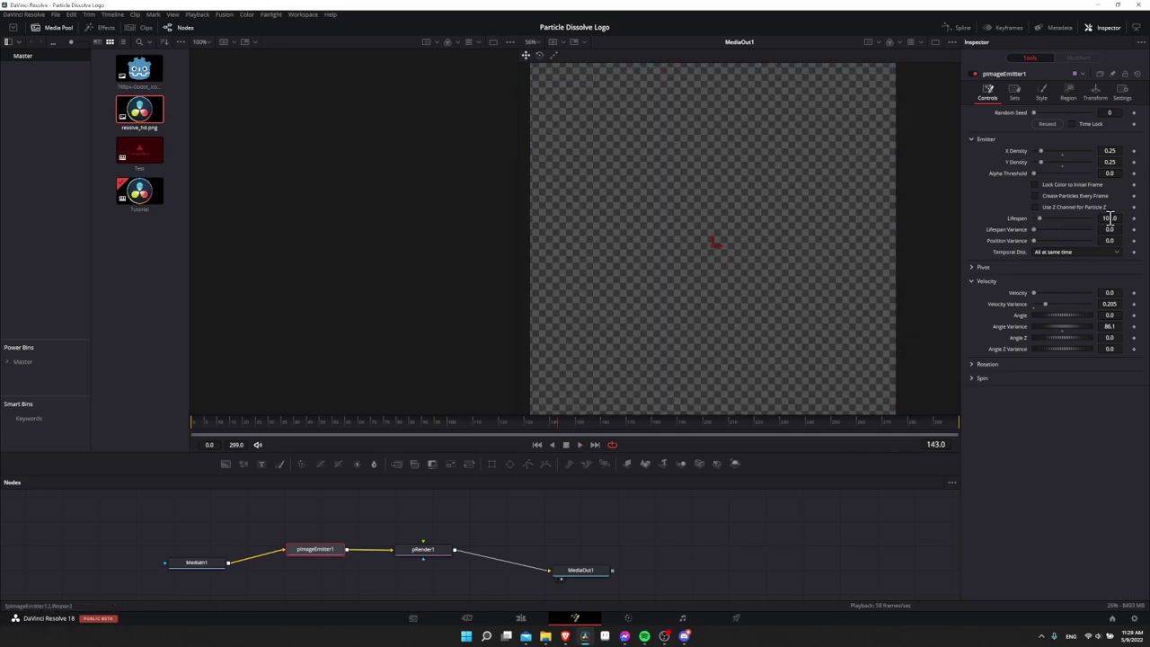
left_click(436, 423)
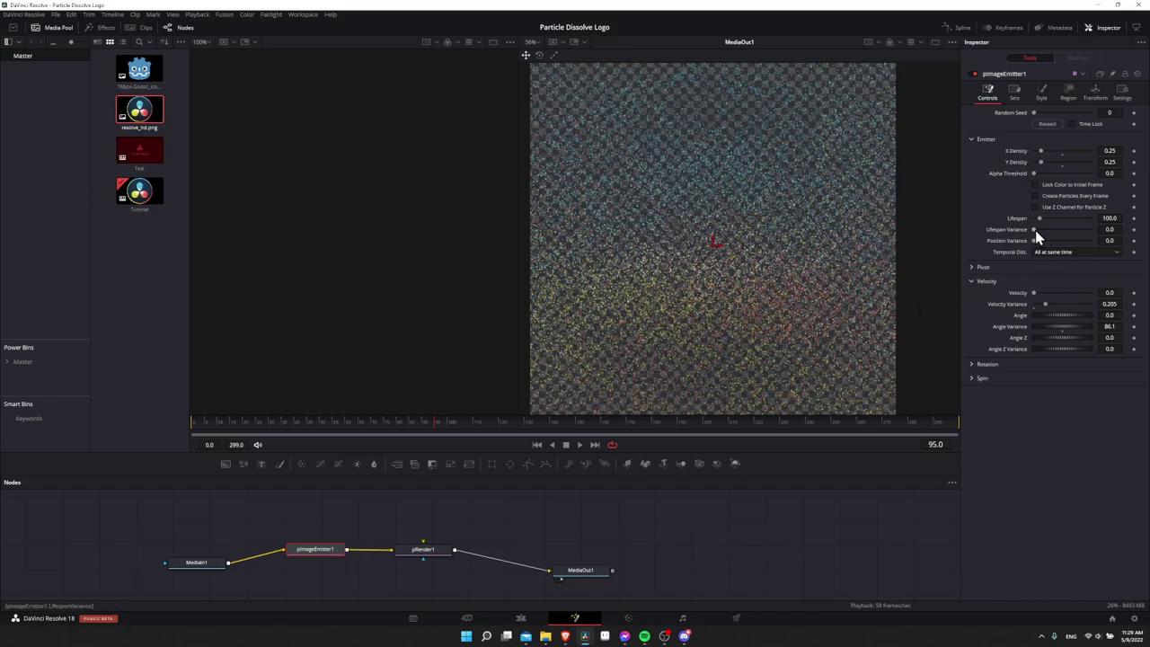
left_click_drag(1035, 230, 1089, 230)
left_click(580, 444)
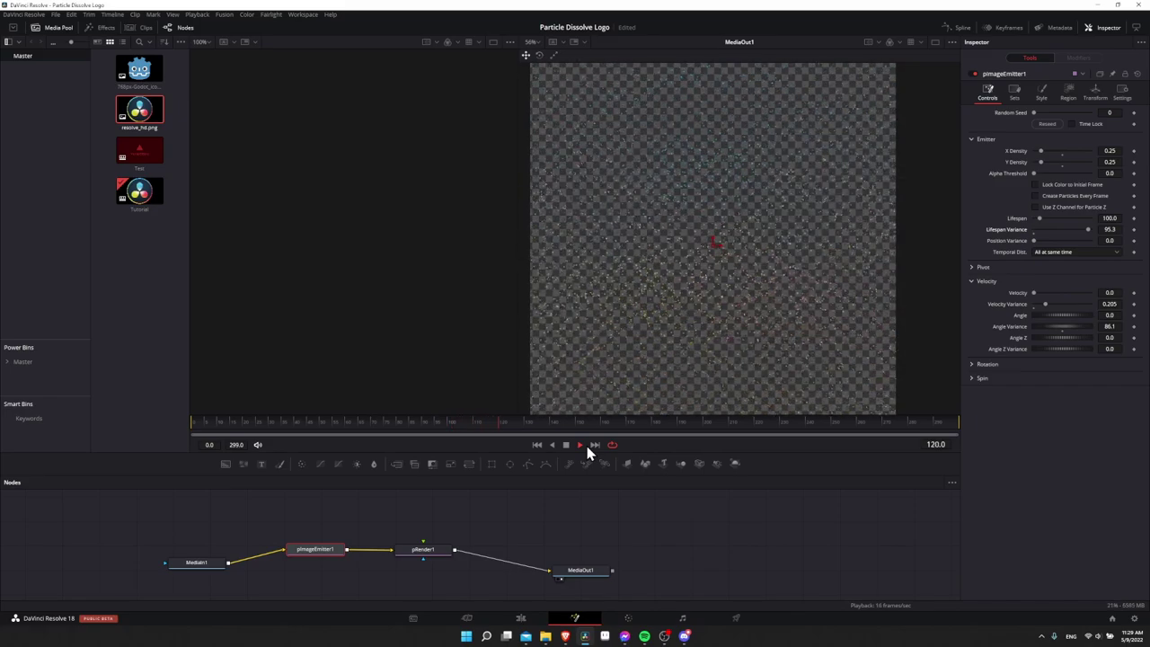
left_click(565, 444)
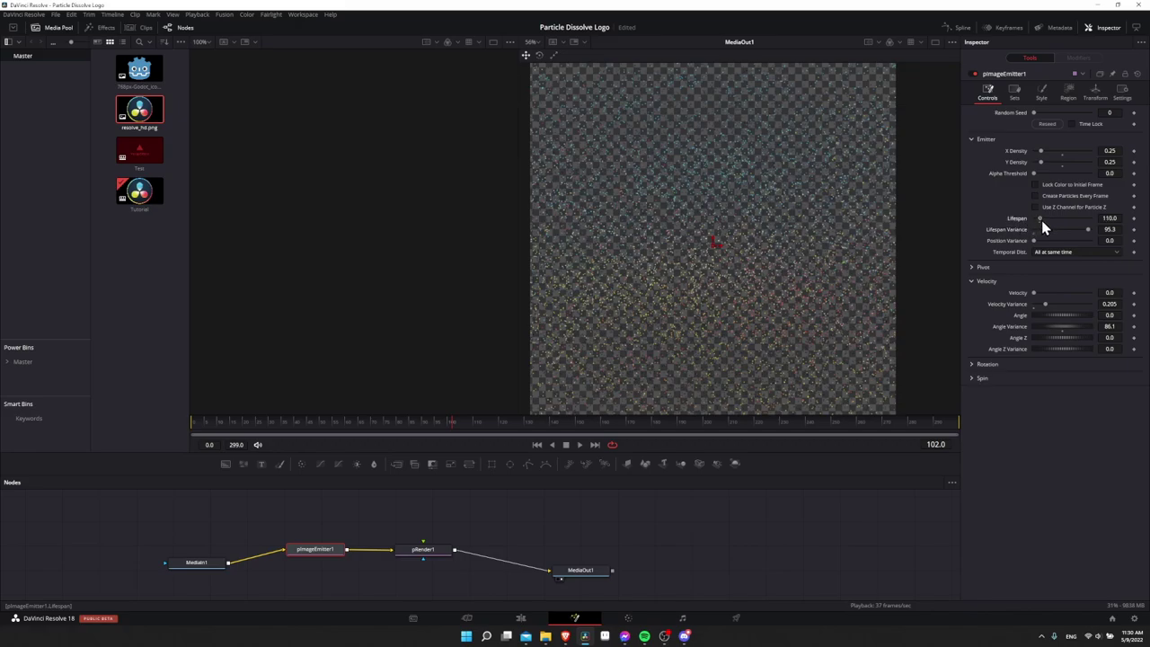
- Set pImageEmitter1's lifespan to 110 and play the dissolve through to check the particle fade, then stop playback
left_click_drag(1043, 220, 1044, 221)
key("space")
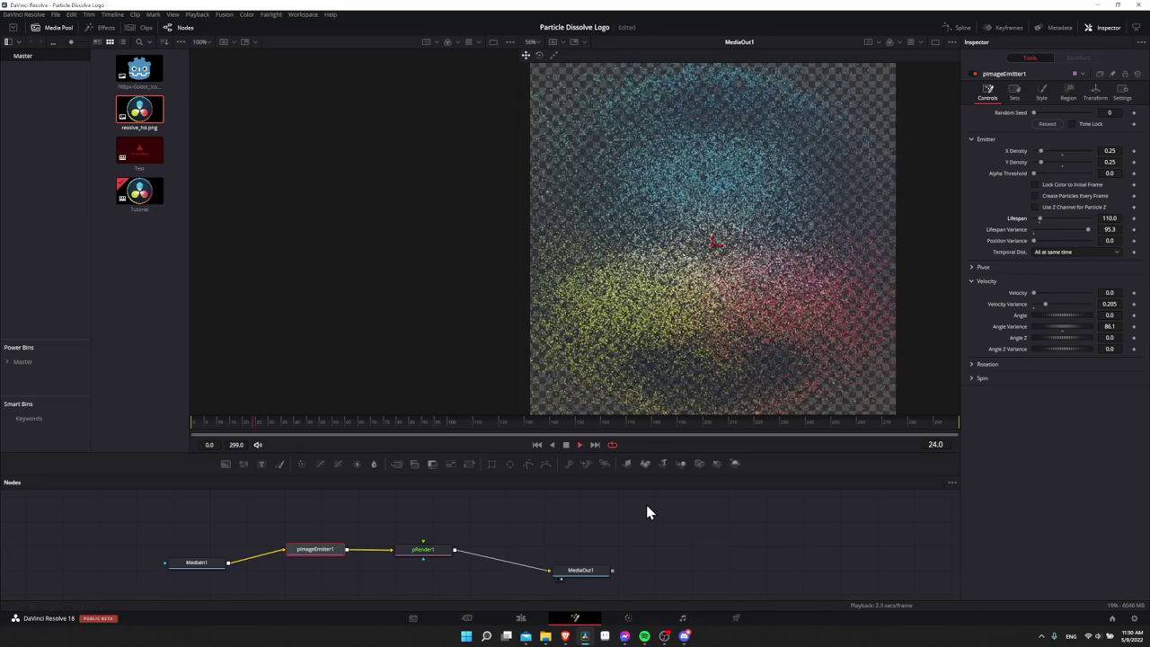
left_click(267, 419)
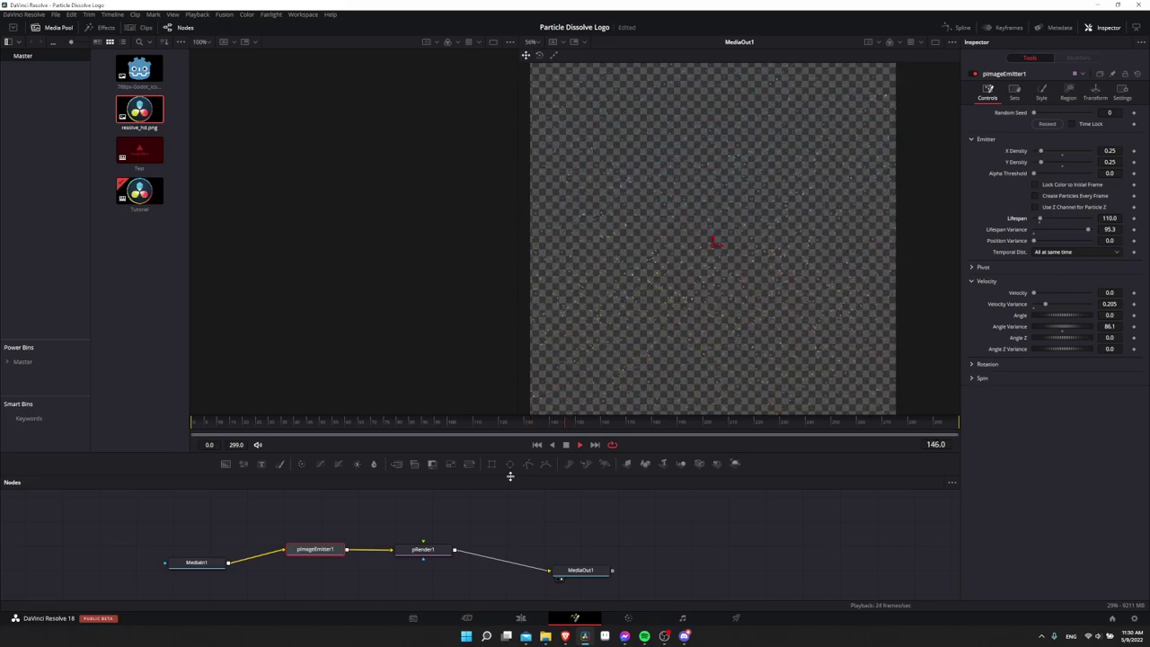
key("space")
- Try both the X Density and Y Density of pImageEmitter1 at 1.0 to compare the logo's coverage
left_click(1110, 150)
type("1")
left_click(1111, 161)
type("1")
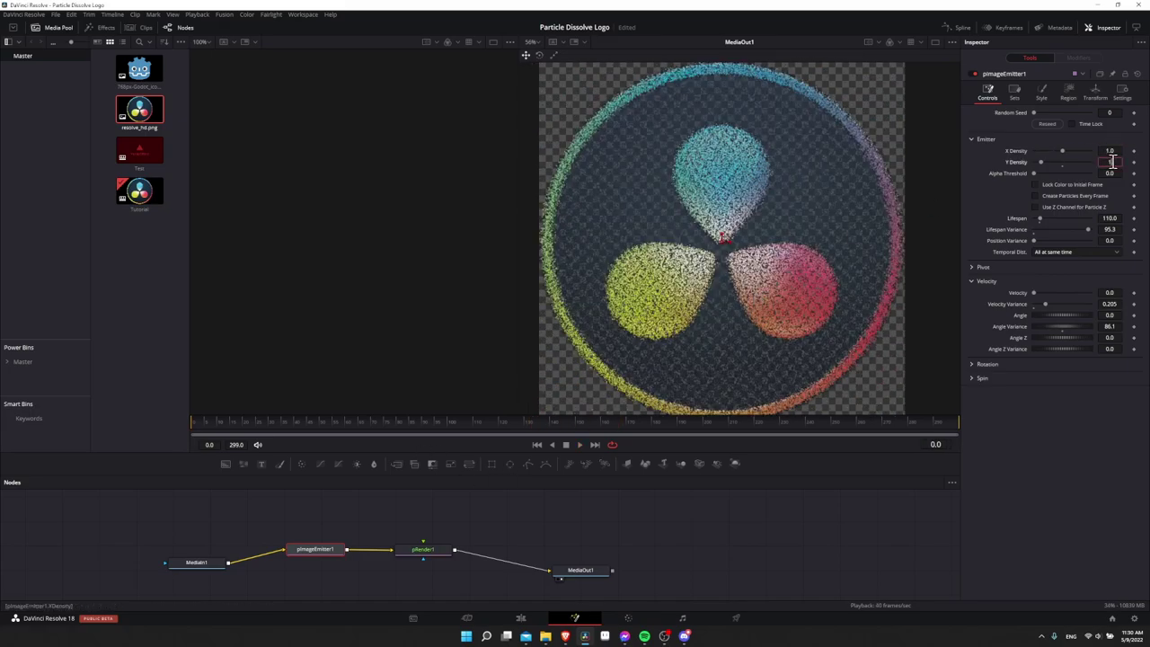
left_click(1114, 174)
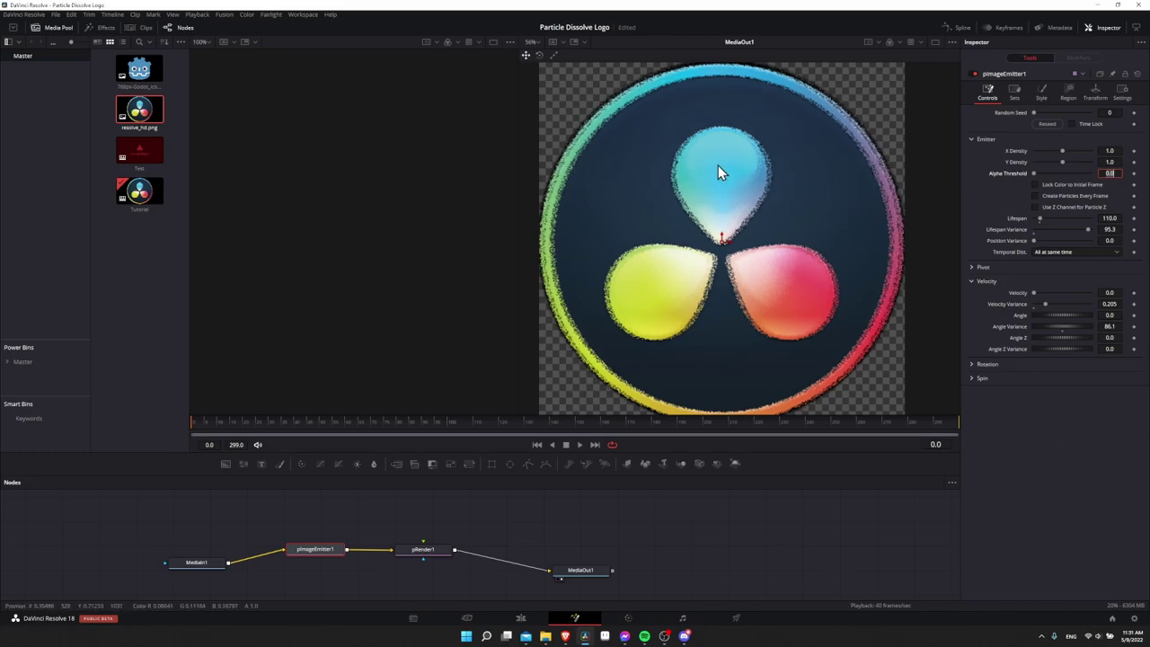
- Return both the X Density and Y Density of pImageEmitter1 to 0.25
left_click(1110, 151)
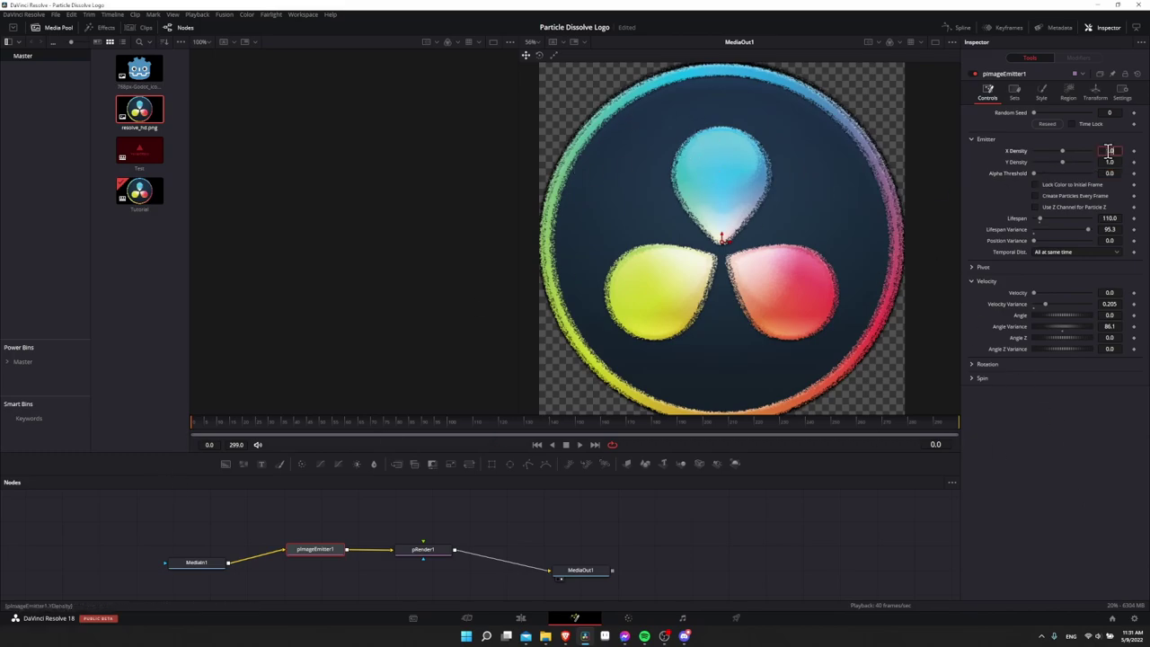
type("0.25")
key("Tab")
type("0.25")
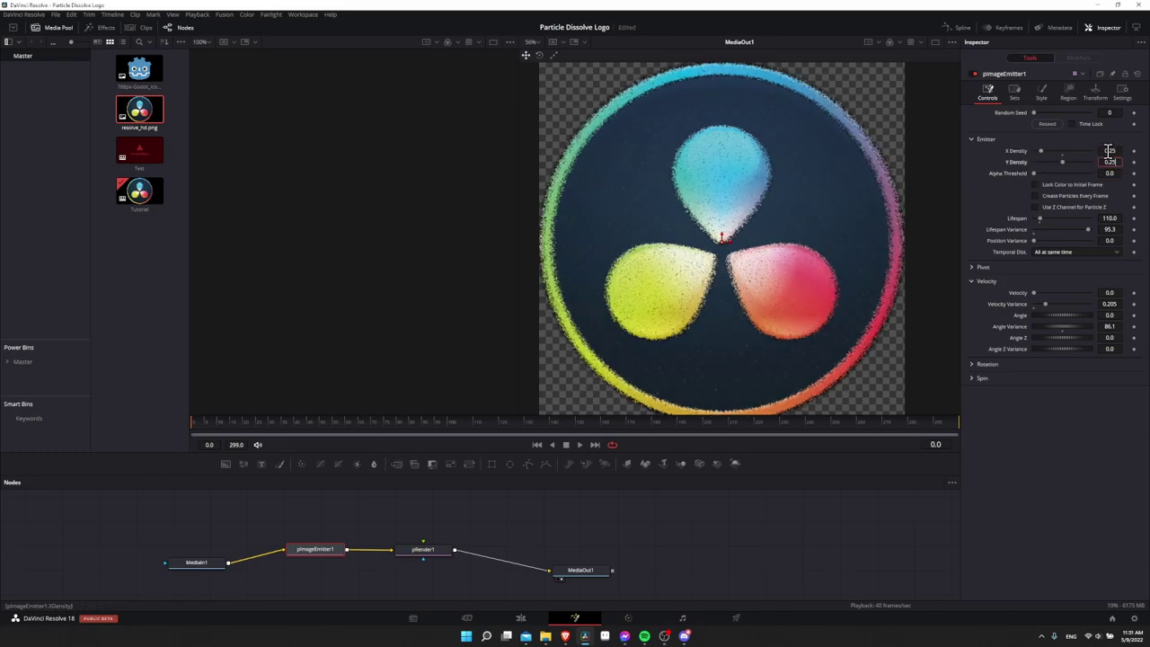
key("Tab")
left_click(1043, 530)
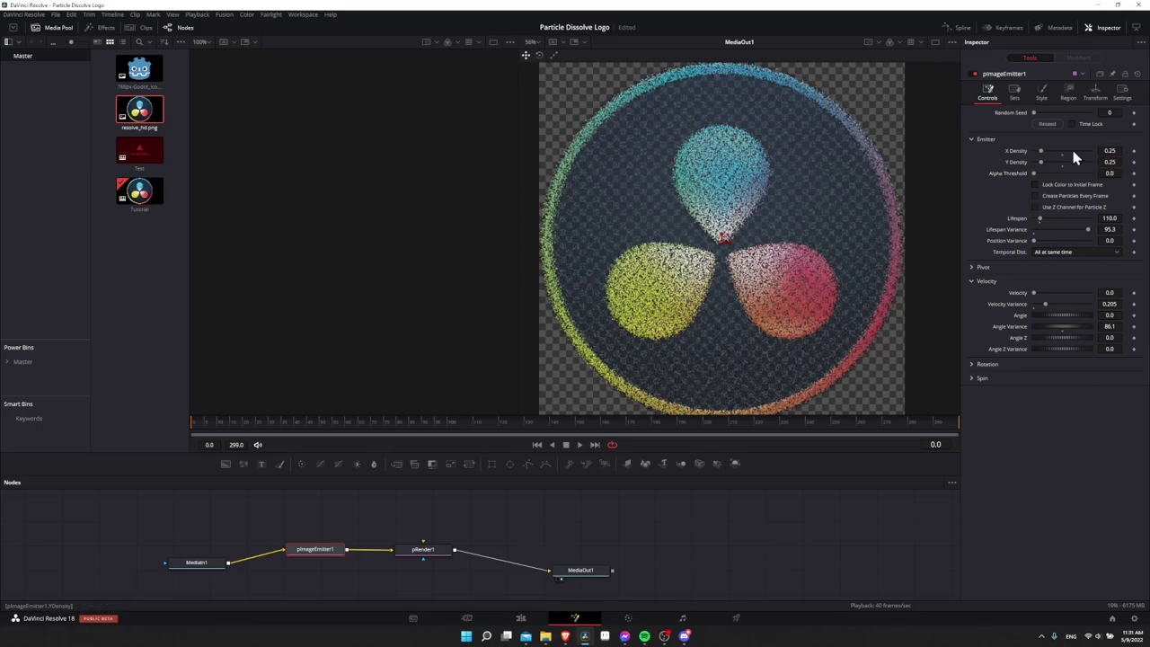
- Set the particle size in pImageEmitter1's style settings to 0.5
left_click(1042, 99)
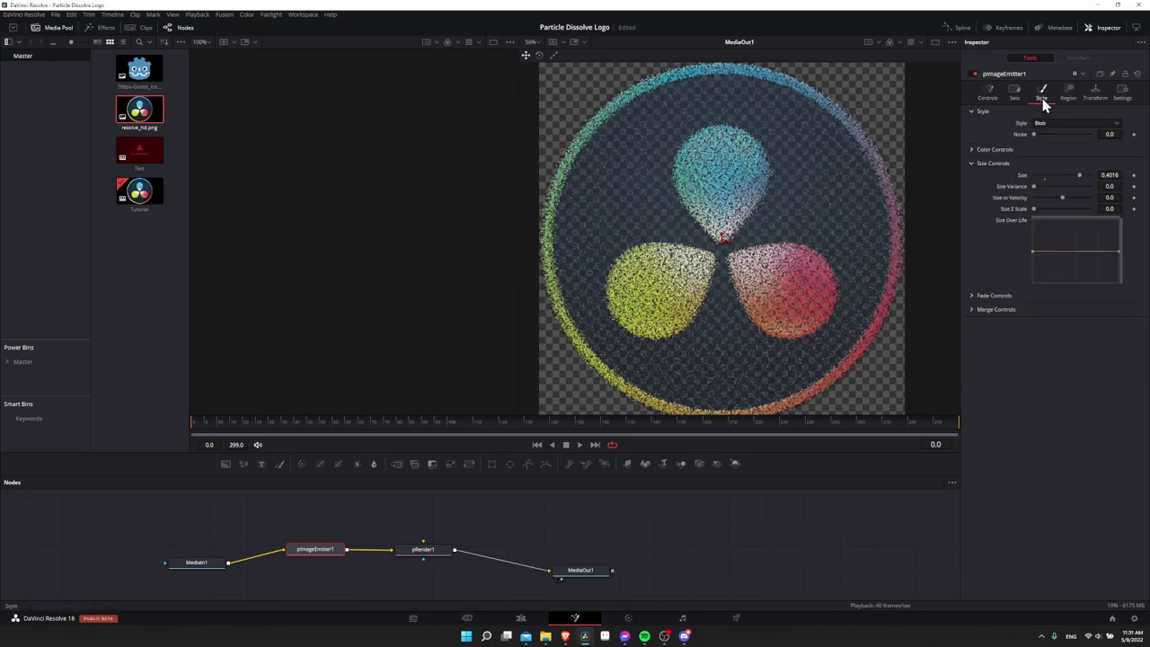
left_click(1107, 175)
type("0.5")
key("Return")
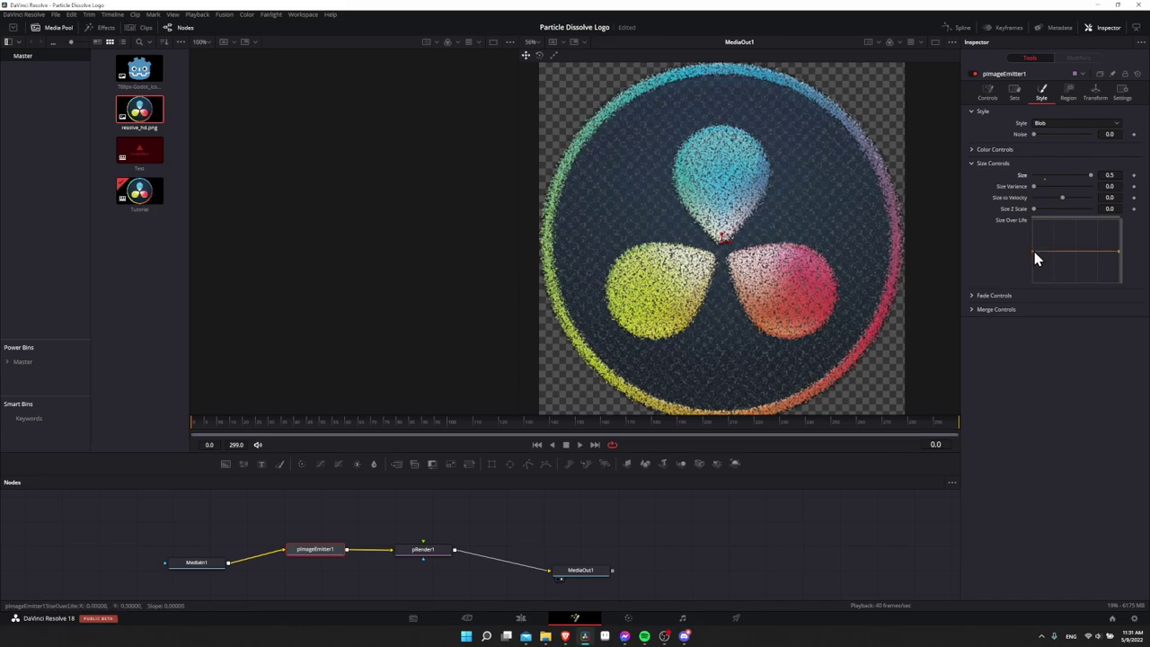
- Slope the Size Over Life curve from a raised start down to a lowered end, then play the animation to check it
left_click_drag(1032, 252, 1030, 229)
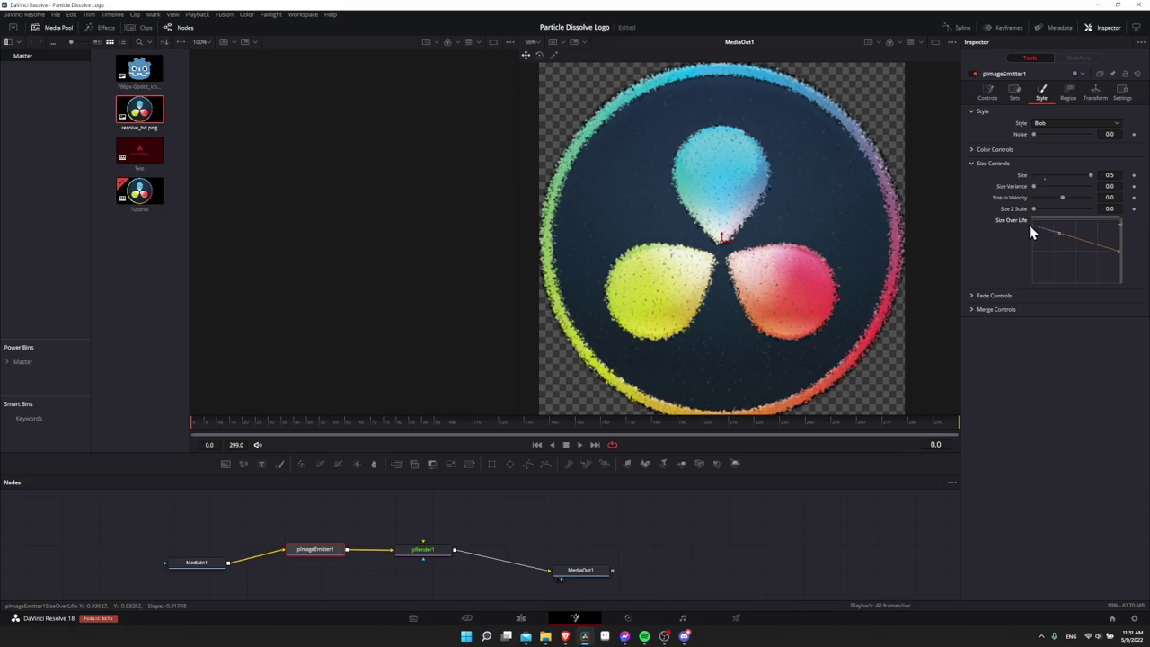
left_click(1119, 254)
left_click_drag(1119, 255, 1120, 276)
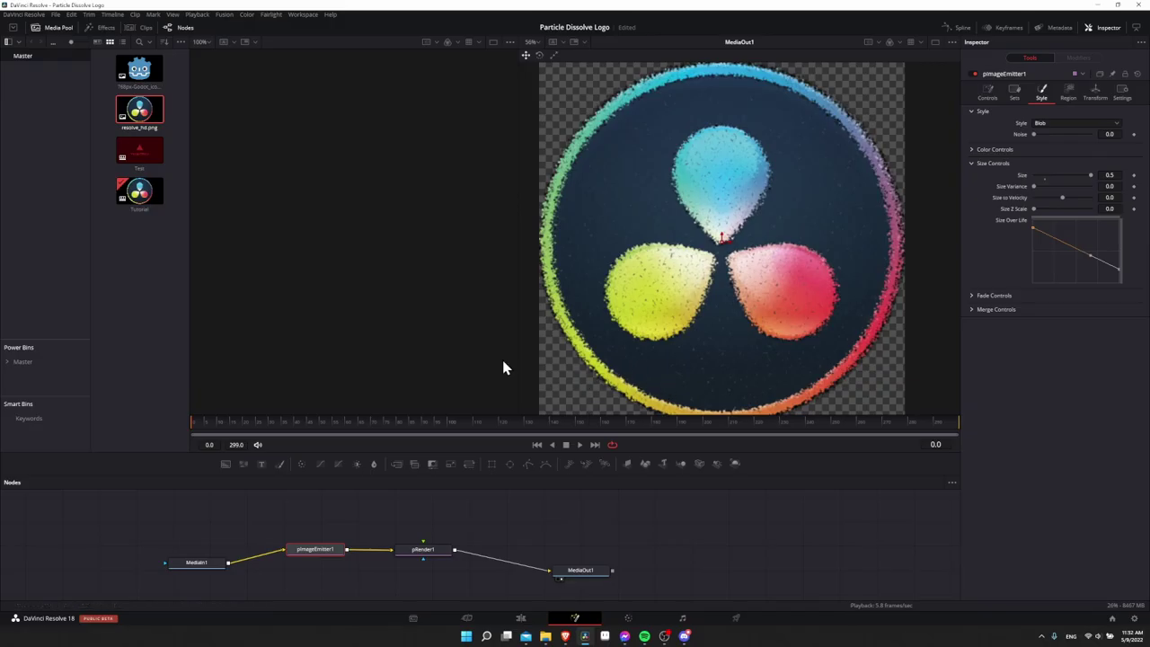
key("space")
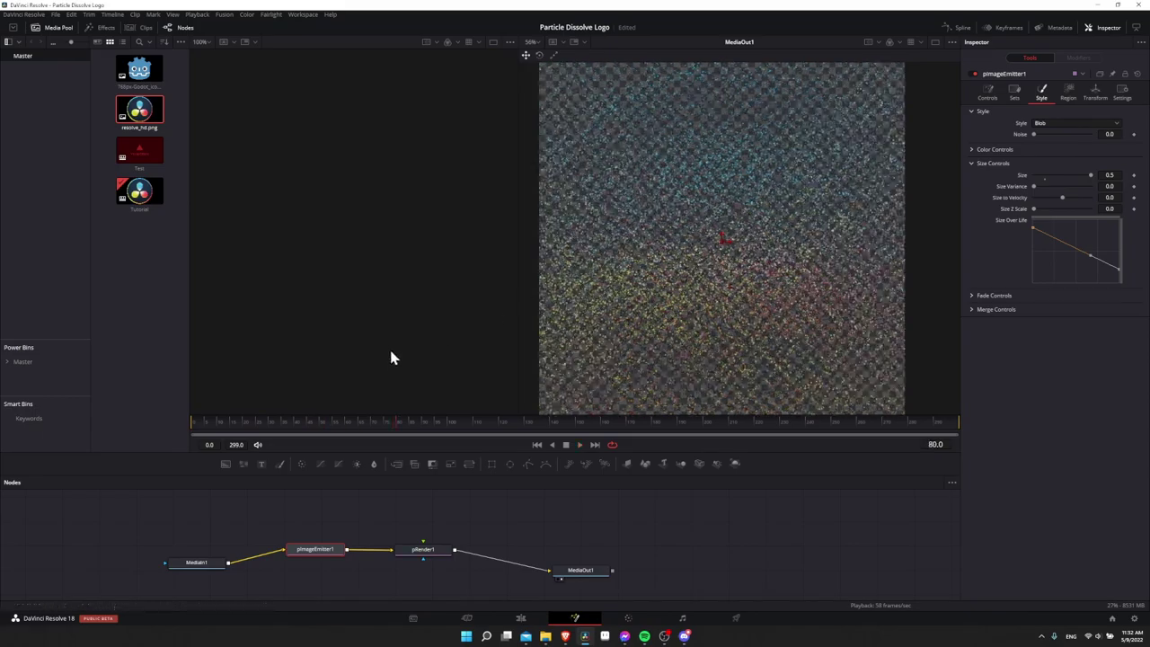
- Inspect pRender1 and MediaIn1, then scrub the clip on the Edit page to check how the particles fill the frame
left_click(422, 549)
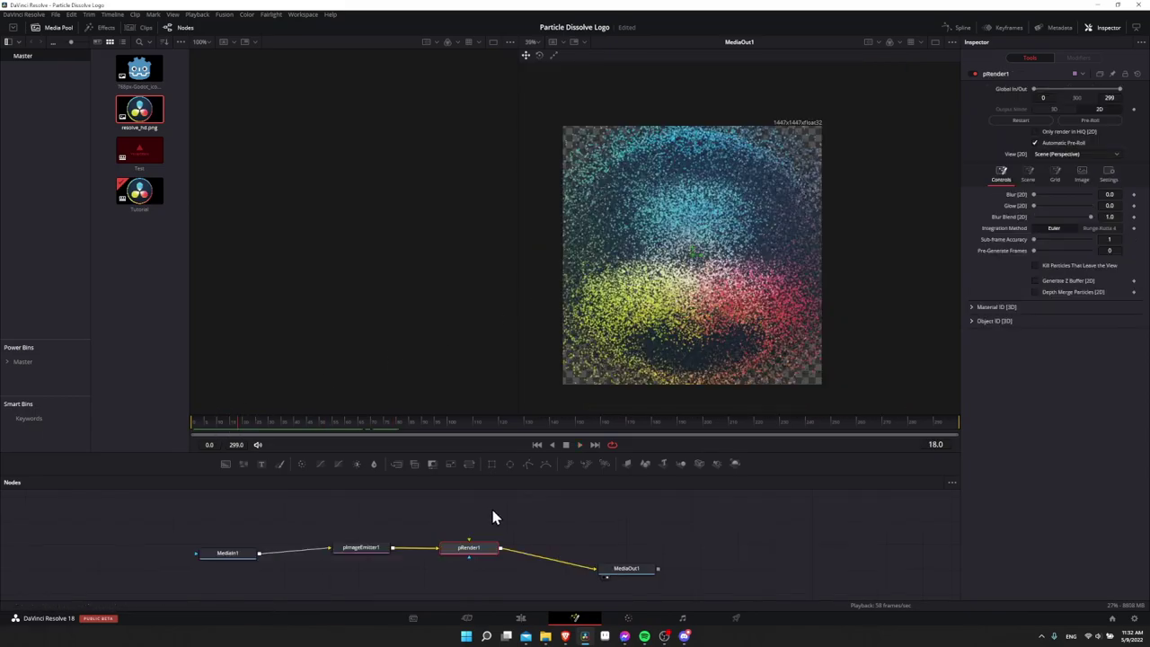
left_click(246, 553)
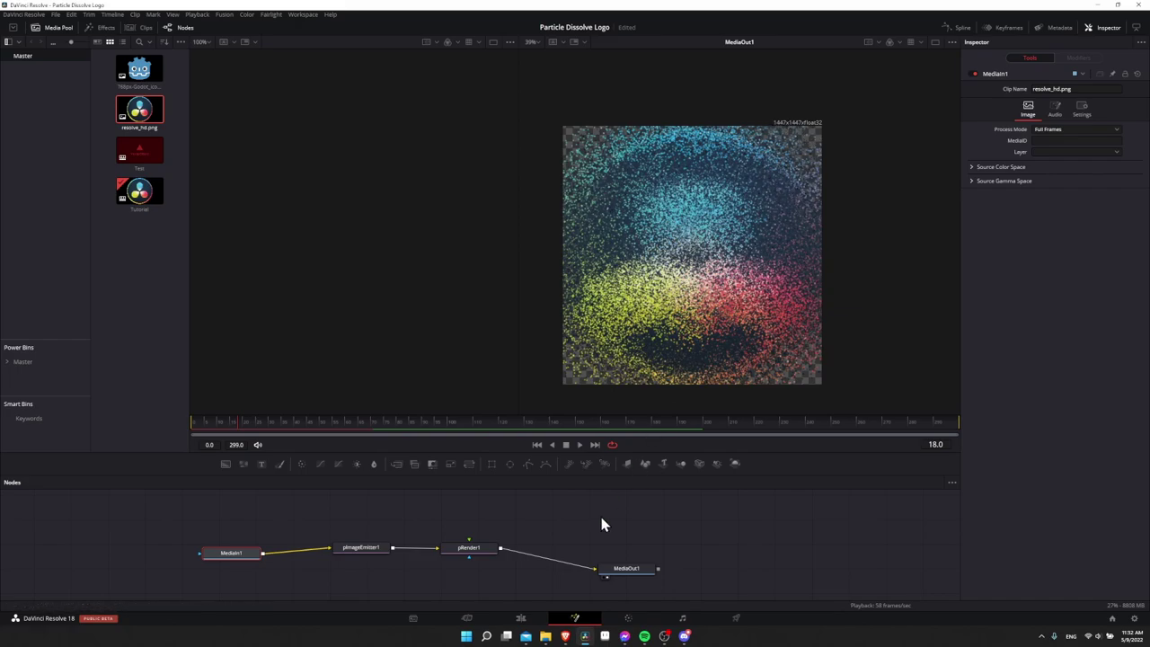
left_click(521, 618)
left_click_drag(307, 468, 304, 468)
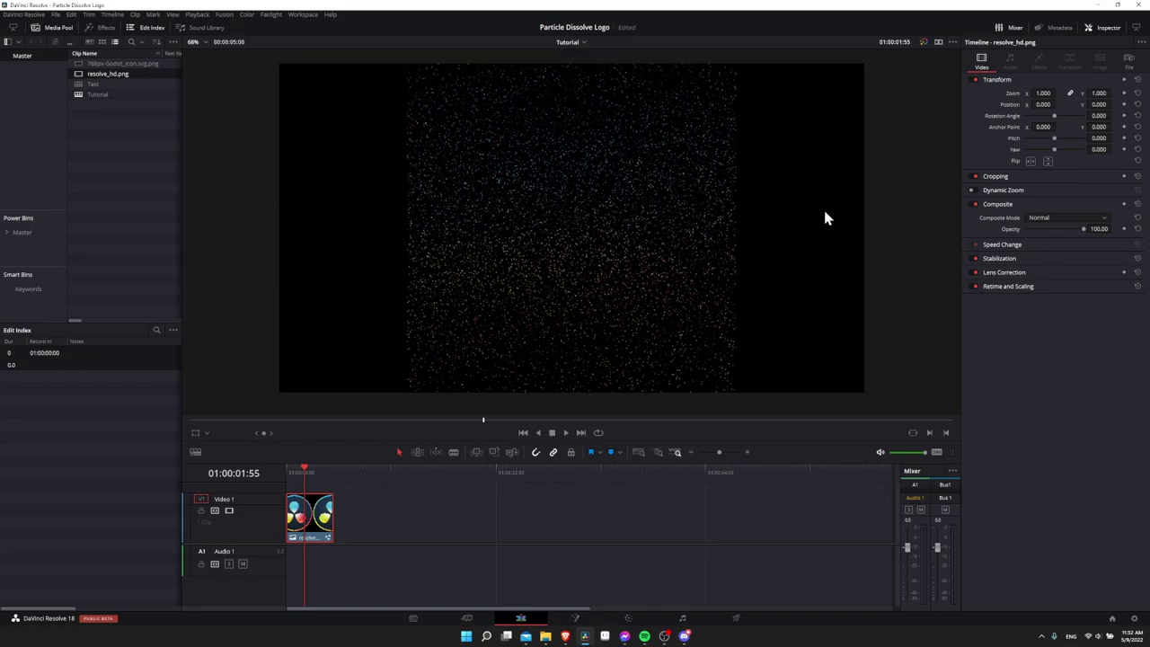
- Back in Fusion, disable Auto Resolution on pRender1 and set its image size to 1920 by 1080
left_click(573, 616)
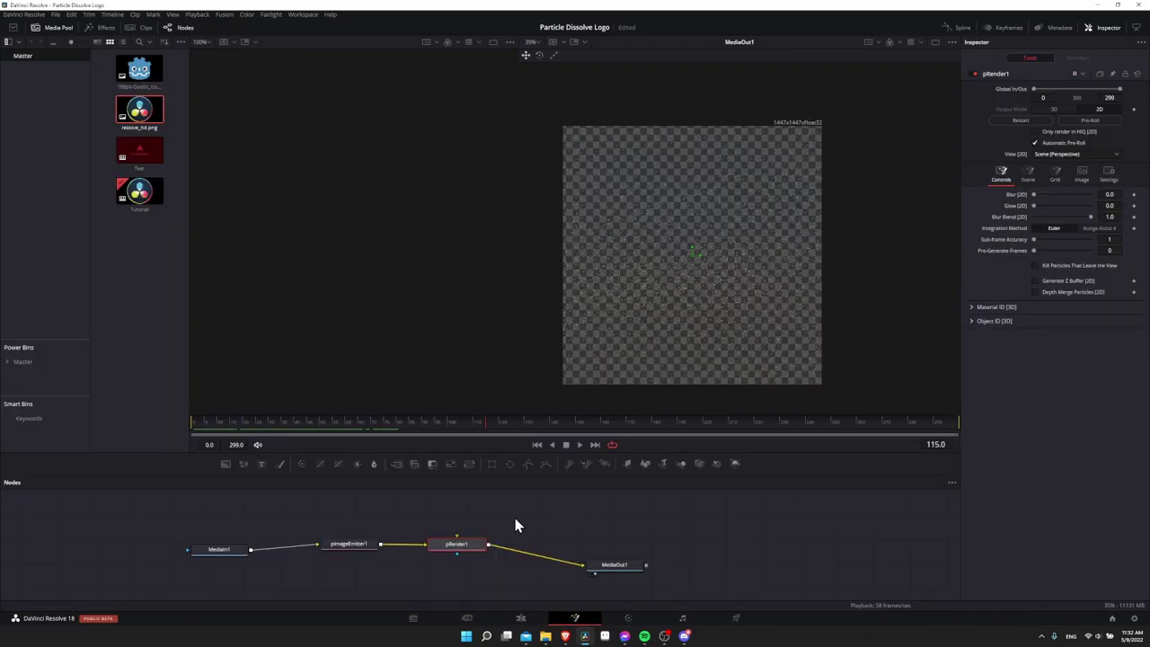
left_click_drag(522, 525, 424, 570)
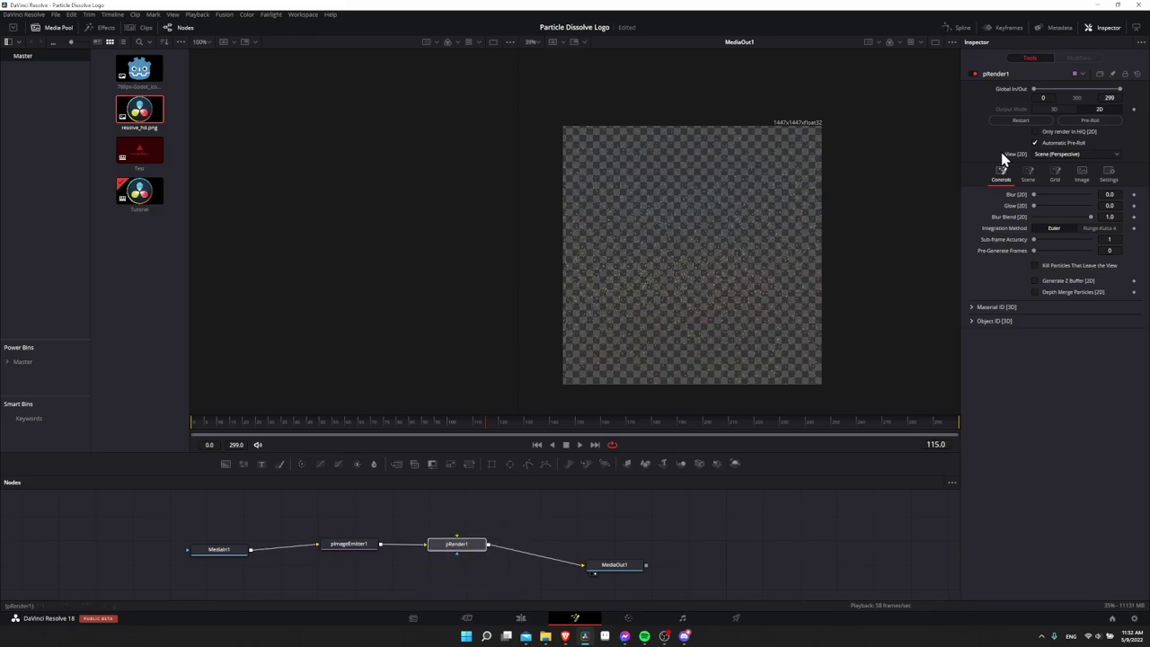
left_click(1082, 172)
left_click(1035, 255)
left_click(1110, 221)
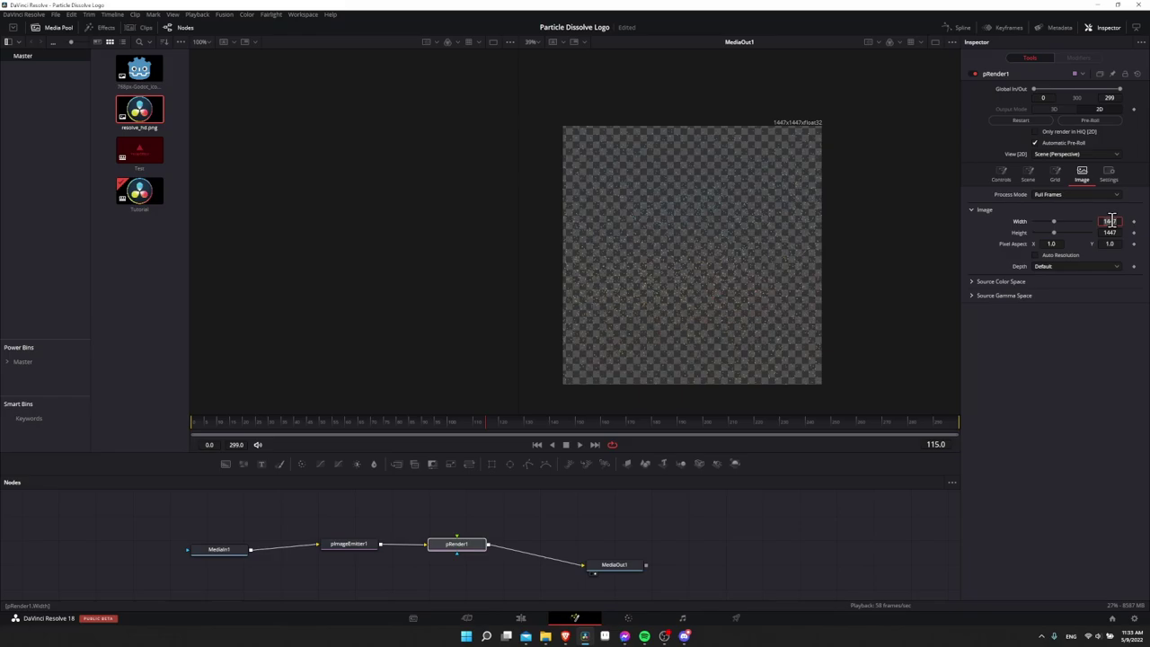
type("1920")
key("Tab")
type("1")
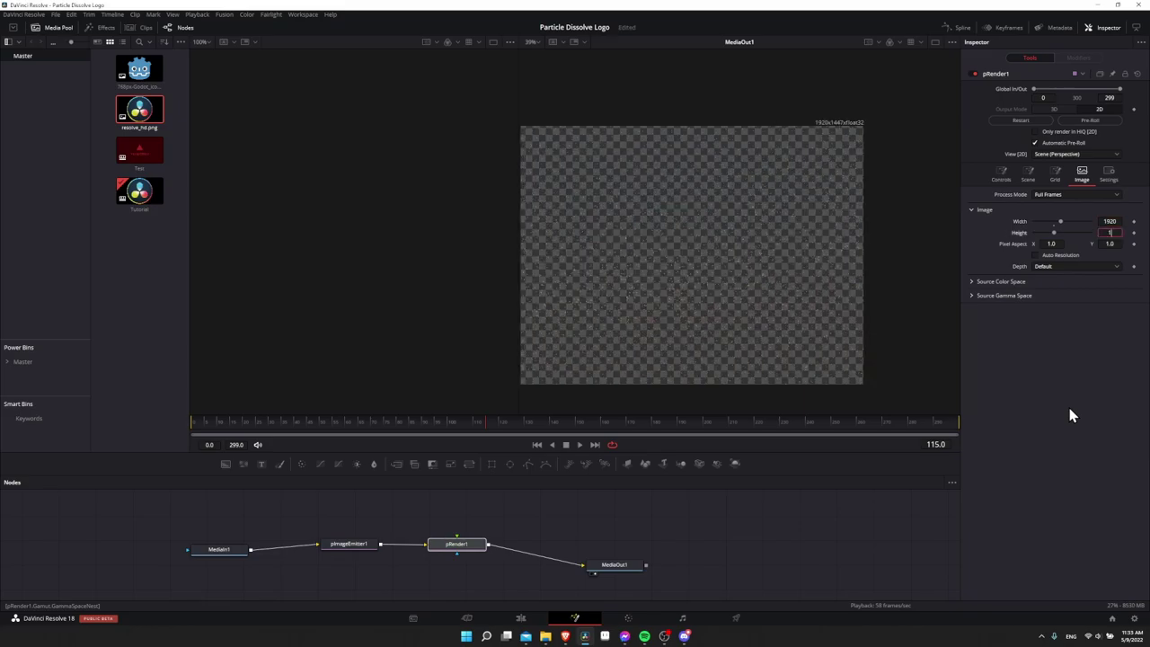
key("Return")
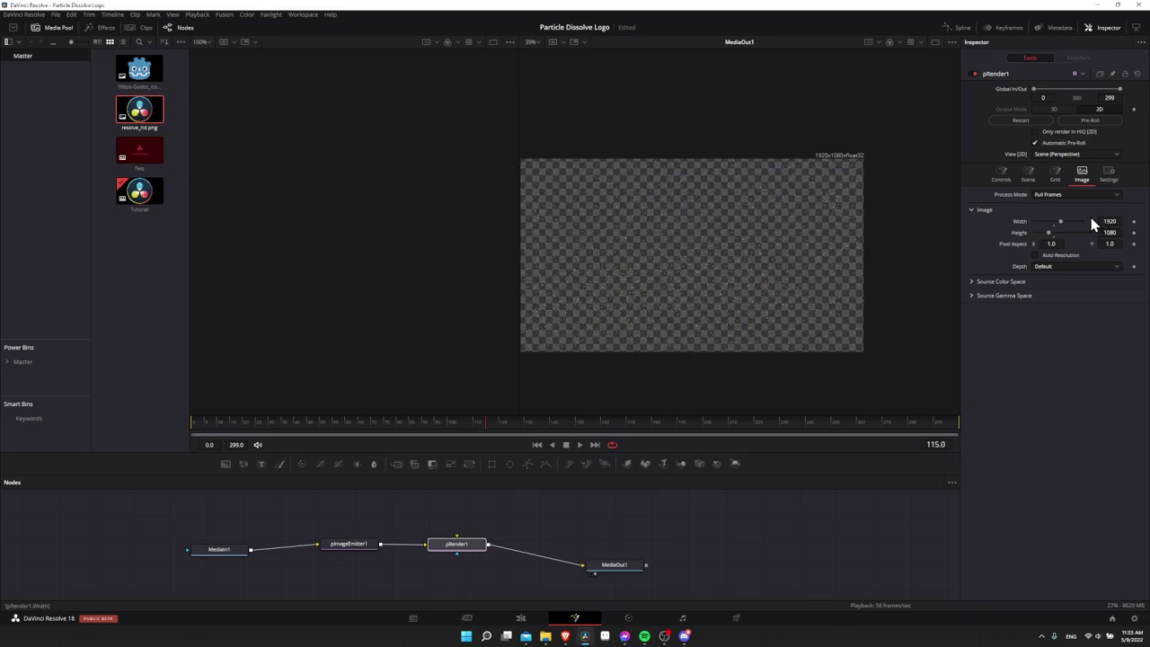
- Preview the clip on the Edit page from its first frame to check the full-frame particle dissolve
left_click(521, 617)
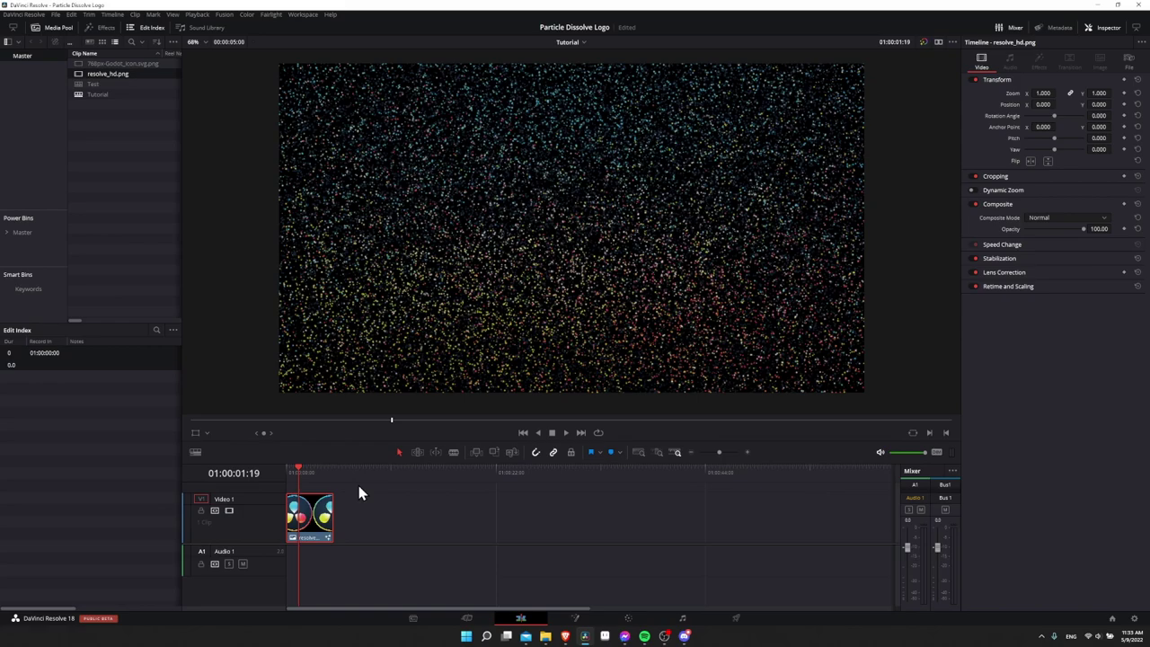
left_click_drag(301, 470, 285, 472)
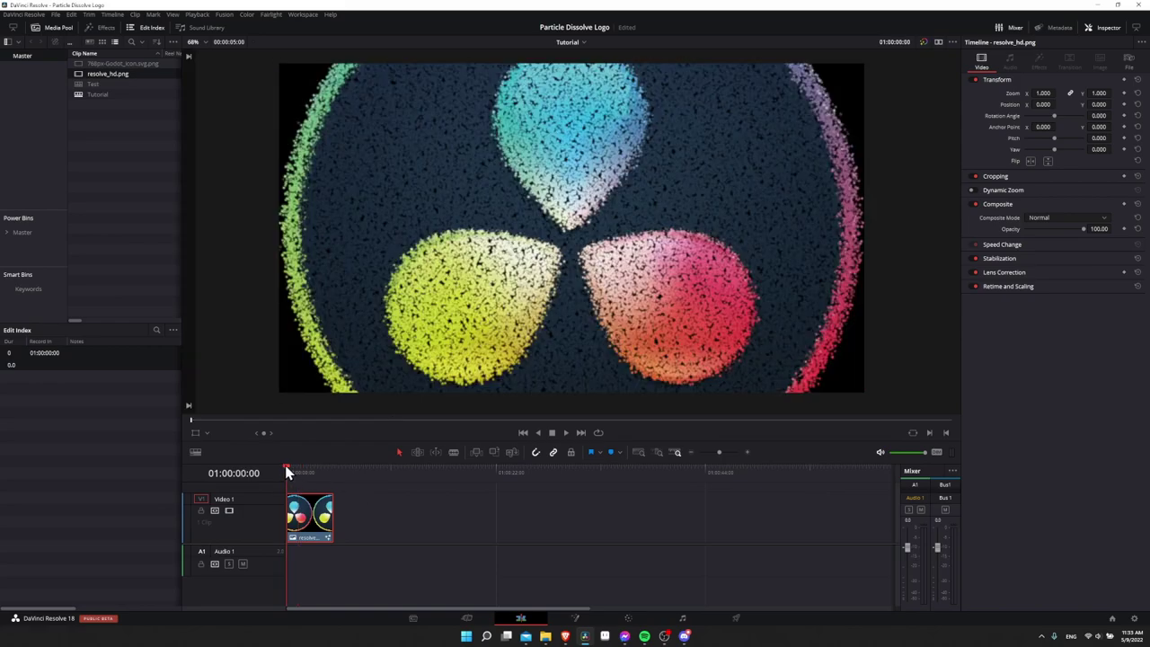
key("space")
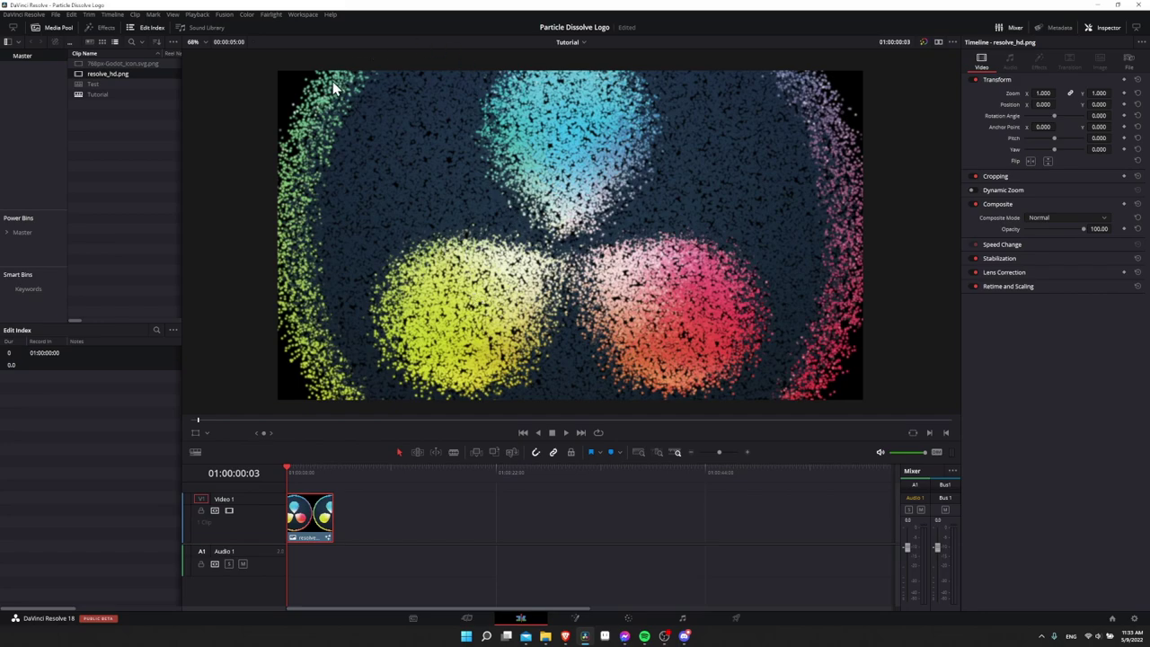
- In Fusion, insert a Transform node between MediaIn1 and pImageEmitter1 and space the nodes out
left_click(578, 618)
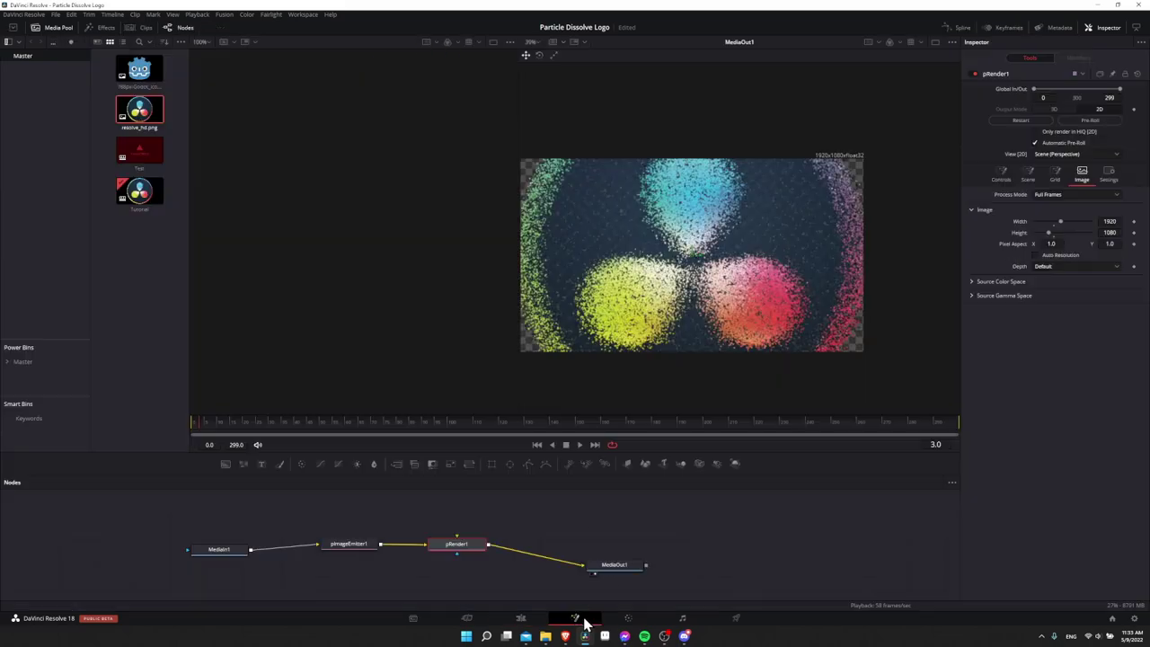
left_click_drag(317, 540, 294, 539)
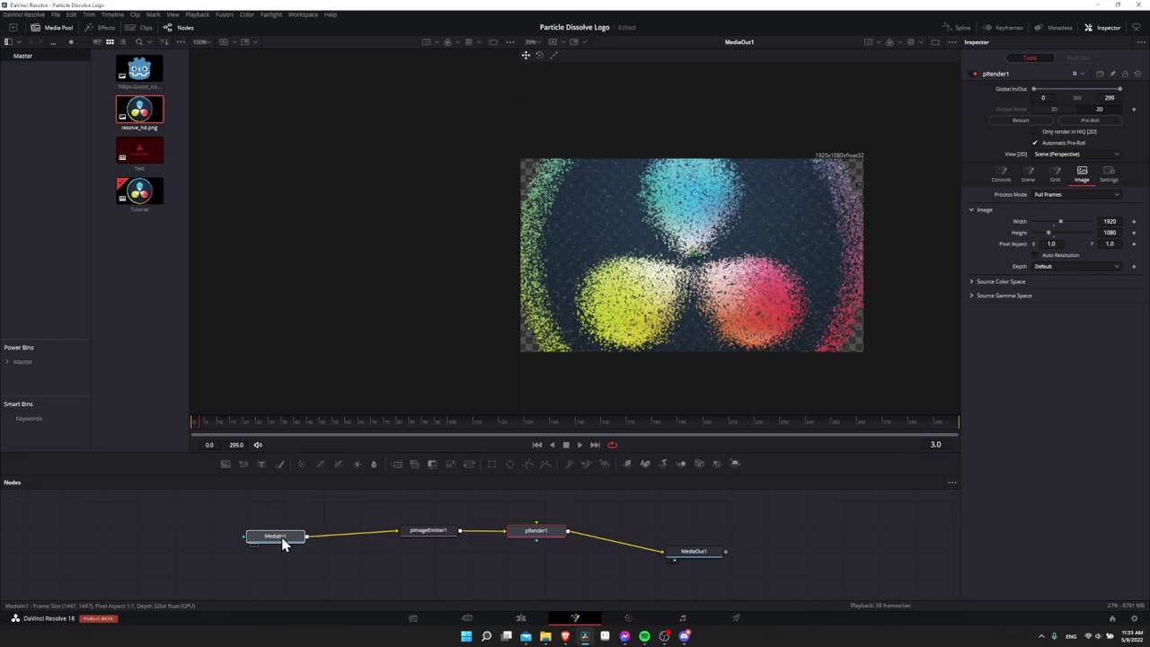
left_click(288, 539)
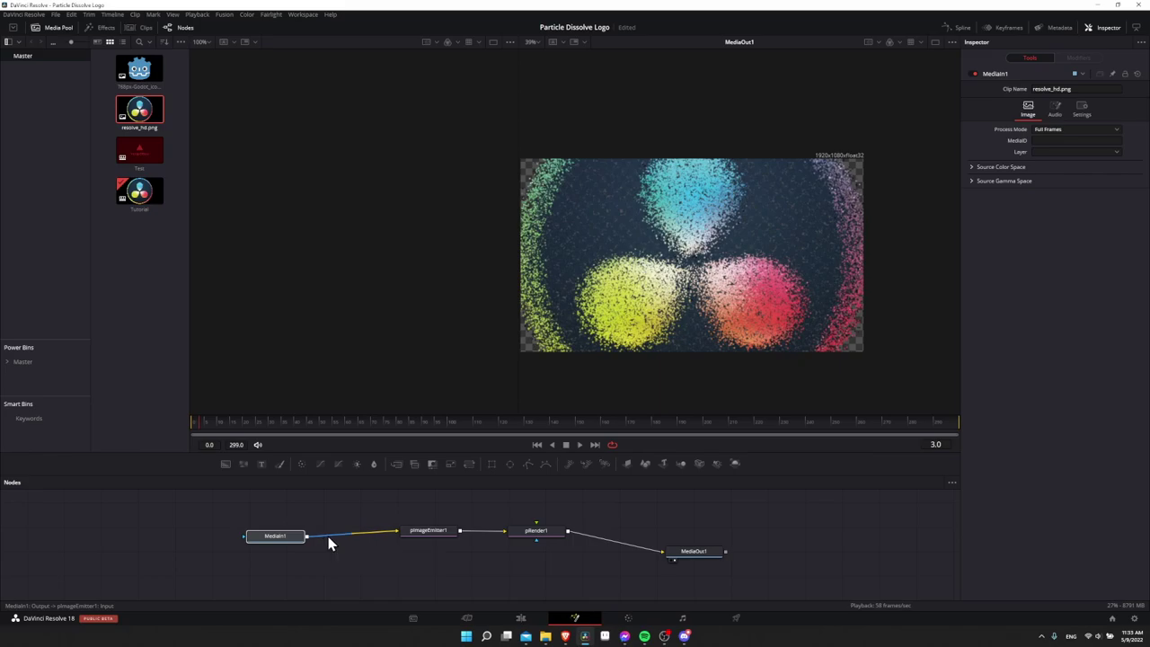
right_click(329, 541)
mouse_move(373, 391)
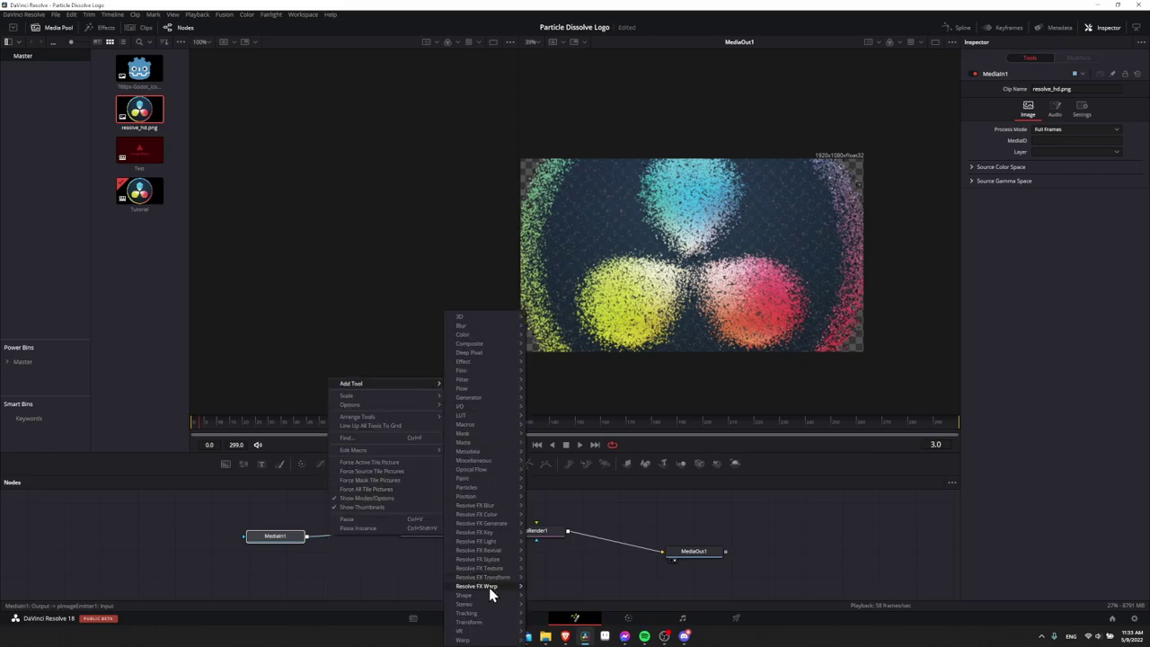
mouse_move(489, 623)
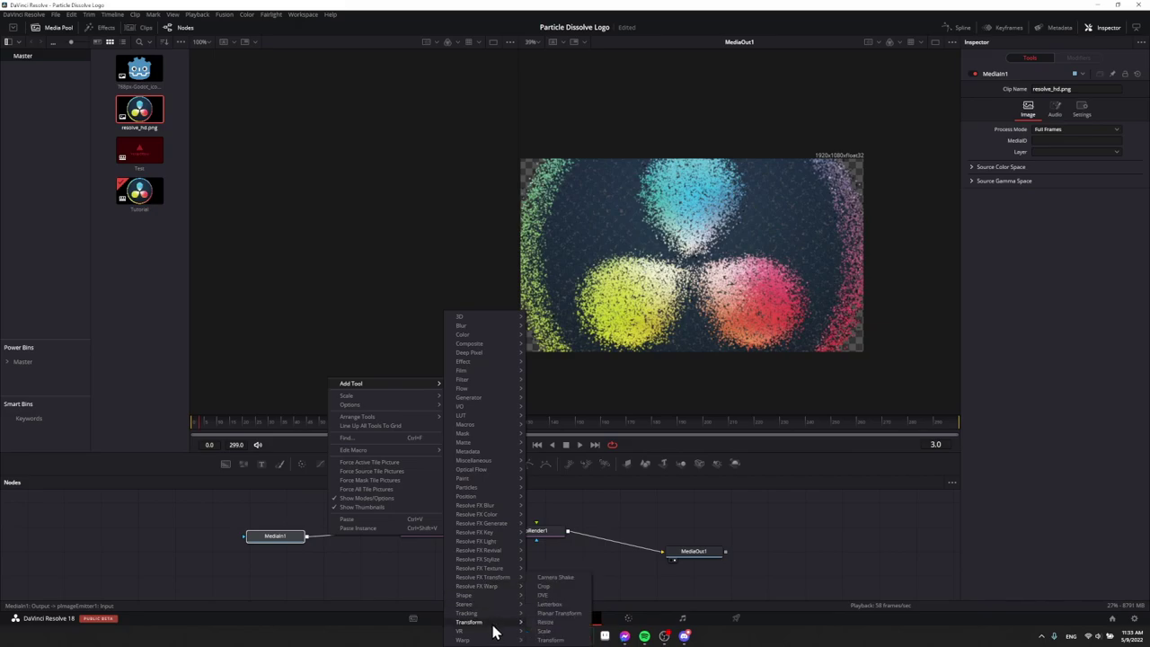
left_click(550, 640)
left_click_drag(274, 555, 329, 538)
left_click(268, 538)
- Shrink the logo by reducing Transform1's size to about 0.47, then further to about 0.2
left_click(332, 537)
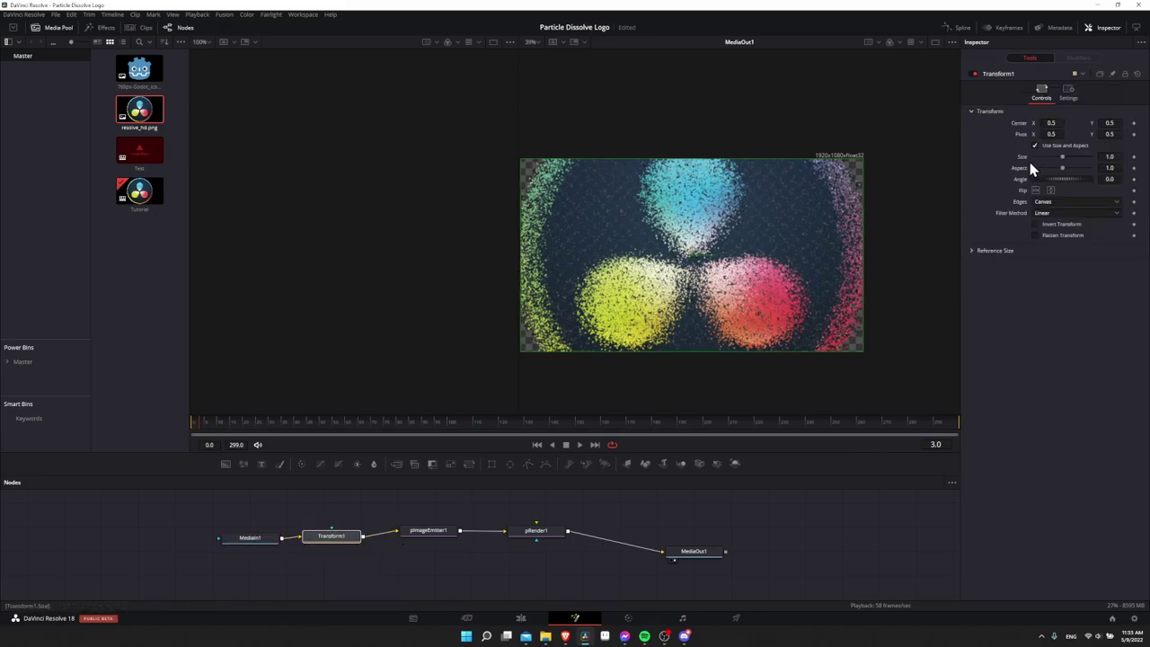
left_click_drag(1061, 162, 1047, 162)
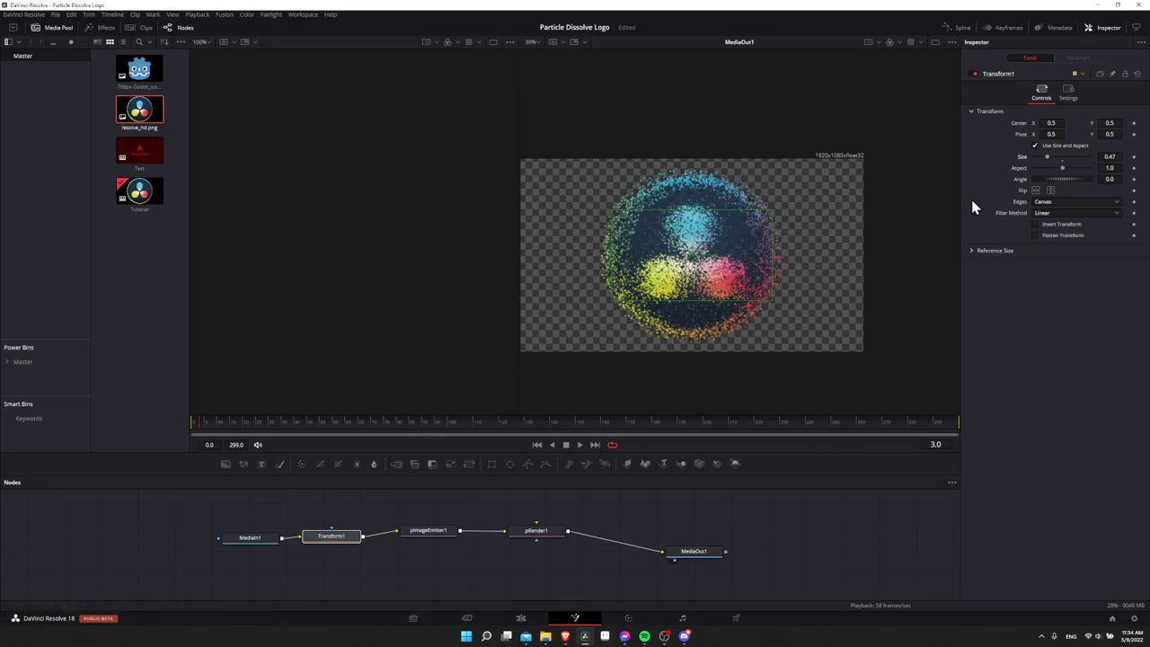
left_click_drag(1046, 156, 1038, 155)
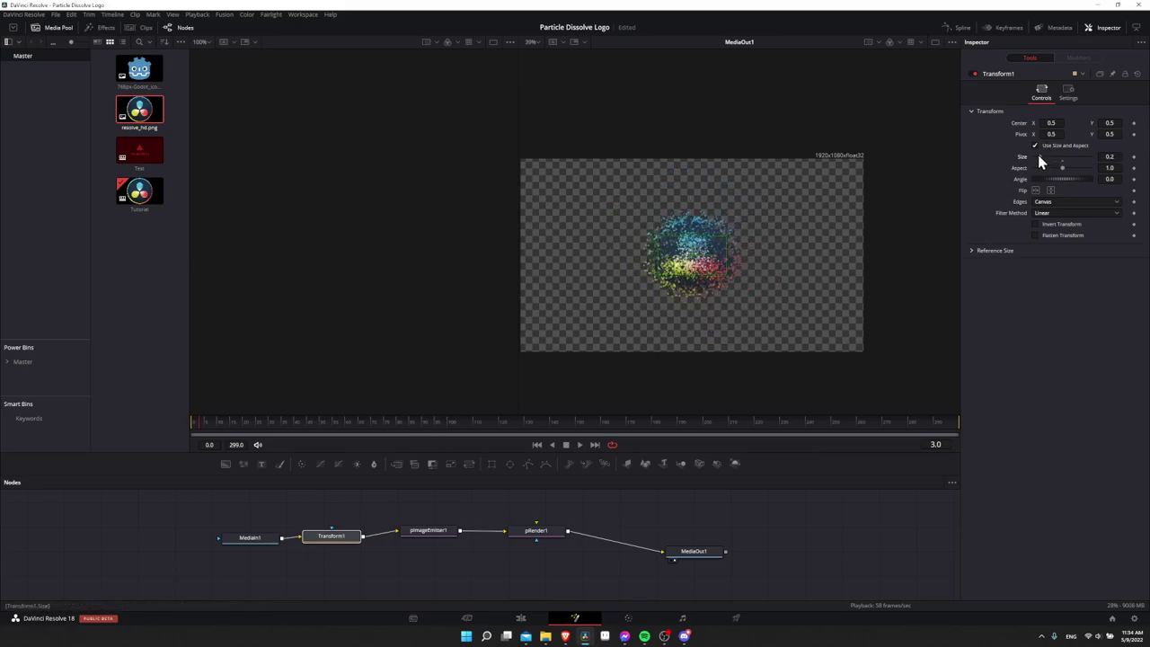
- Play the shrunken logo's particle dissolve from the first frame, then return the playhead to frame 0
left_click_drag(213, 428, 157, 422)
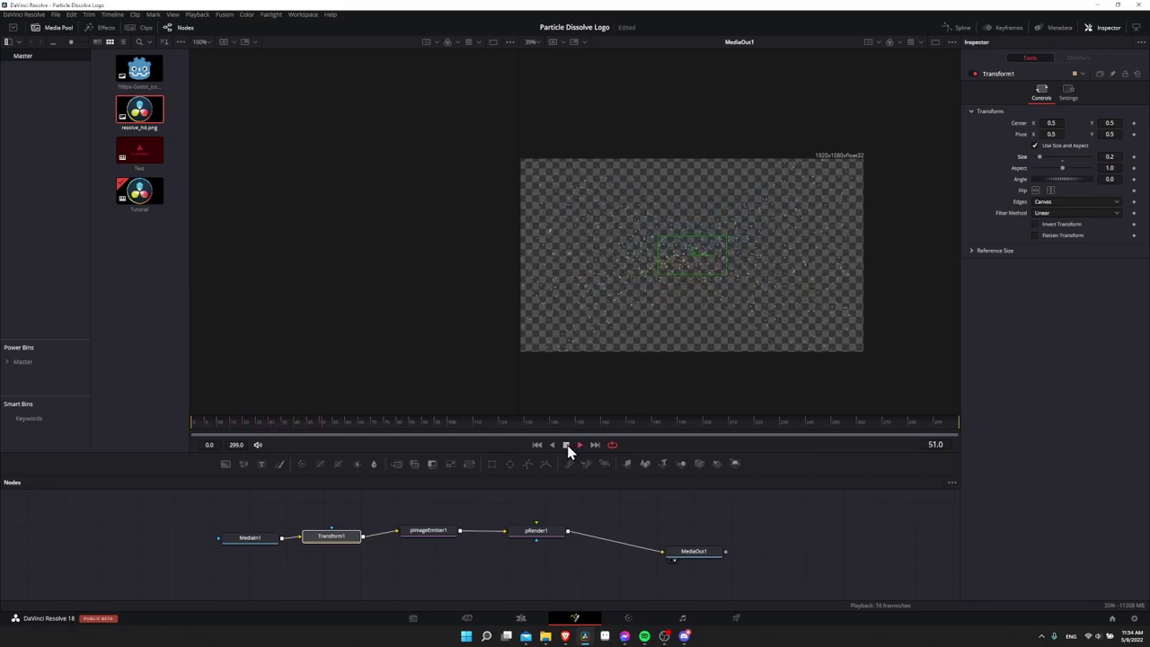
left_click(580, 445)
left_click_drag(221, 428, 191, 422)
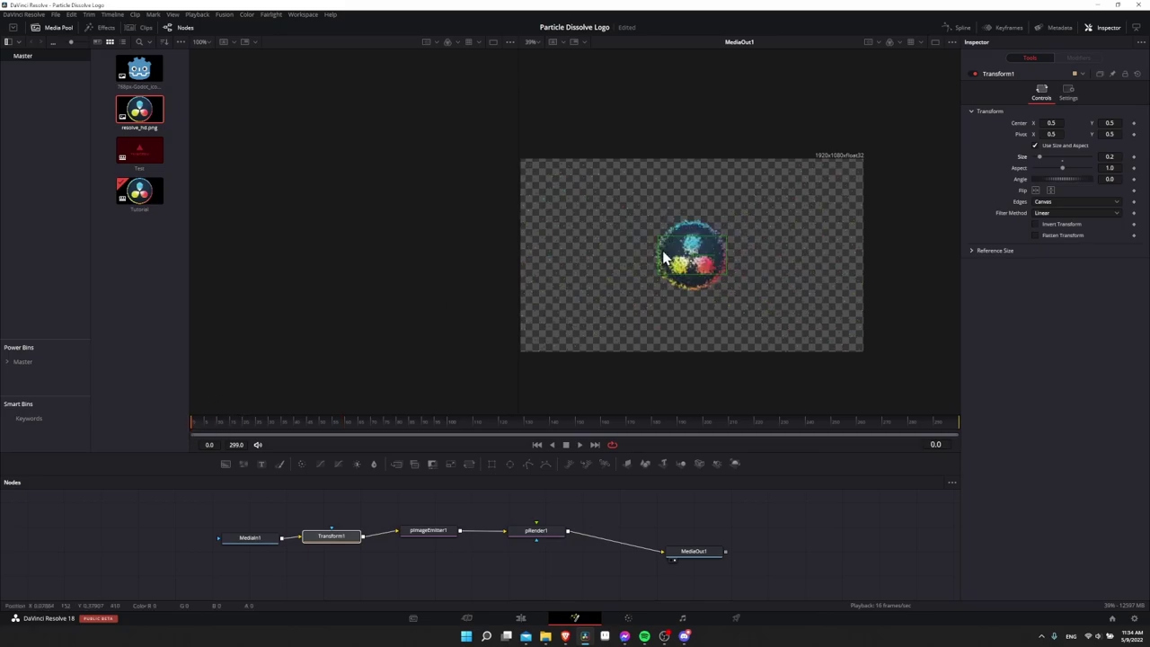
- Enlarge the logo with a Transform1 size of about 0.75, check it near the first frame, and reduce the size to about 0.38
left_click_drag(1038, 158, 1057, 156)
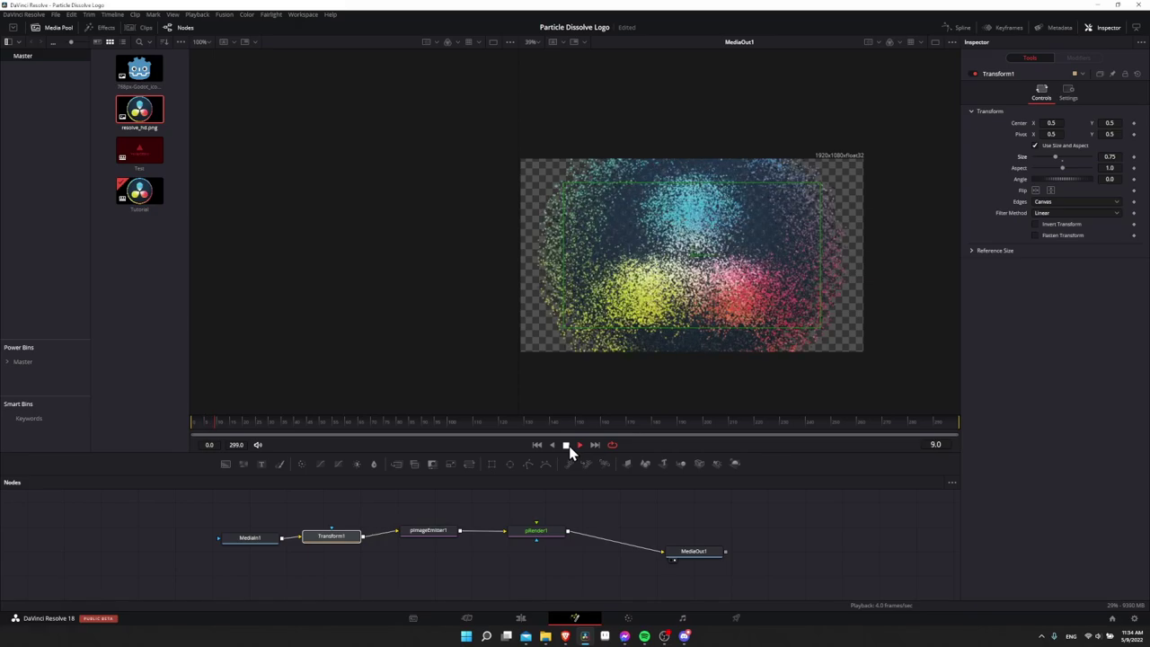
left_click(193, 422)
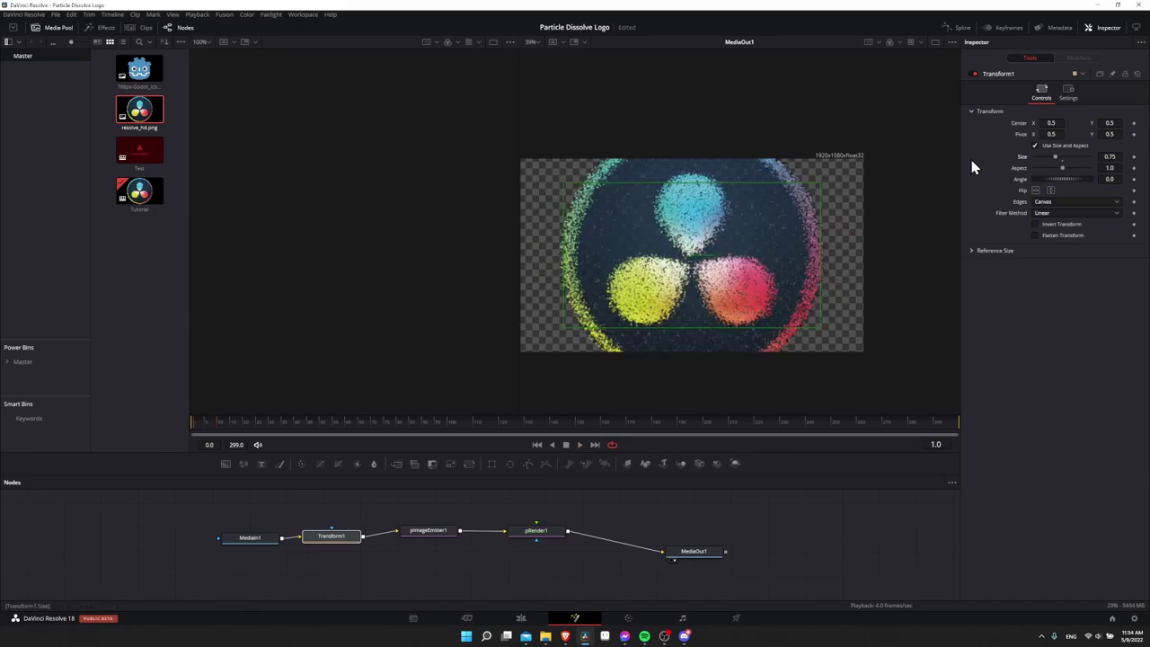
left_click_drag(1056, 161, 1042, 163)
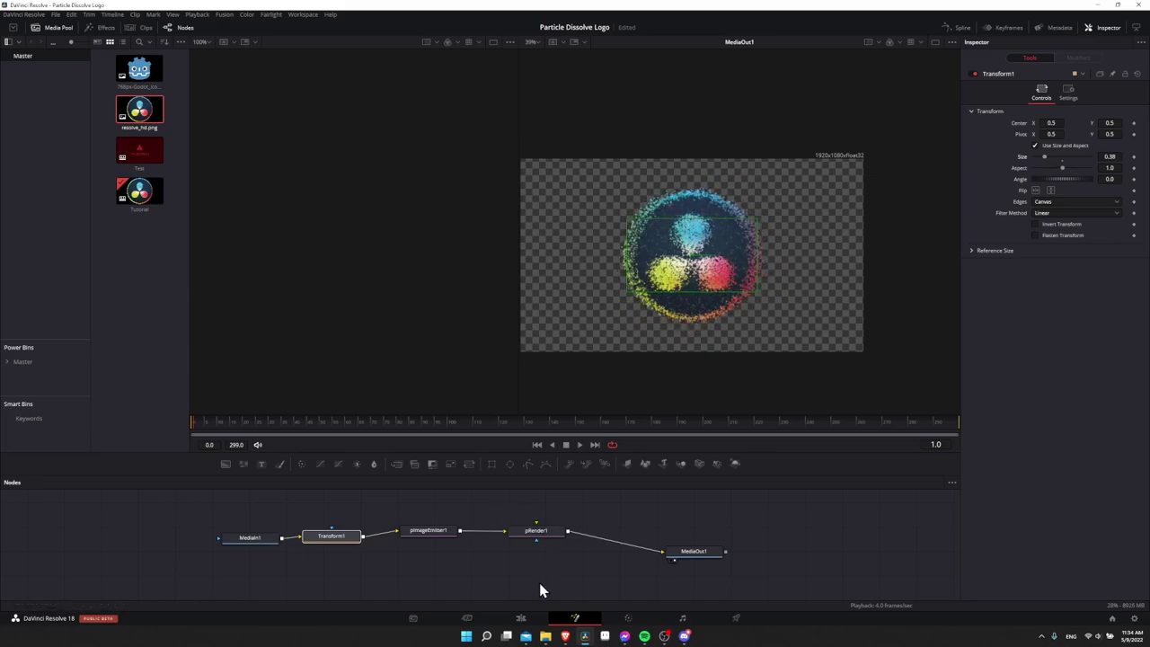
- Preview the resized logo's dissolve on the Edit page from the clip's first frame
left_click(521, 619)
mouse_move(290, 472)
left_mouse_down()
mouse_move(303, 469)
mouse_move(288, 479)
left_mouse_up()
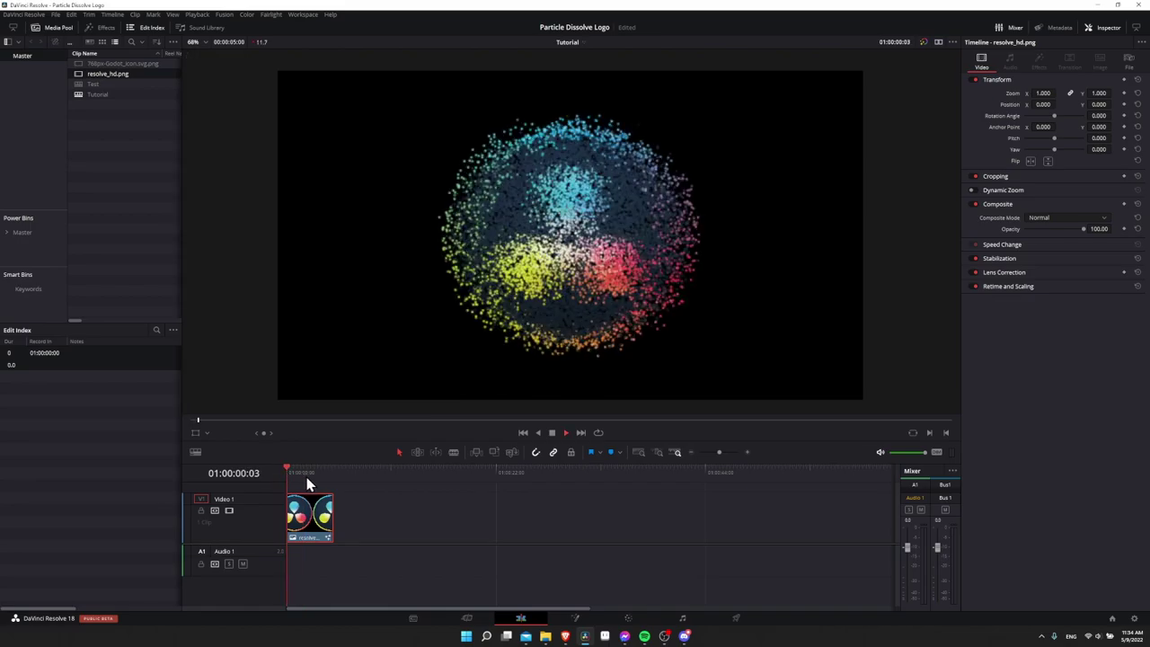
- Back in Fusion, set pImageEmitter1's X and Y Density to 1.0 and inspect the denser logo up close
left_click(575, 618)
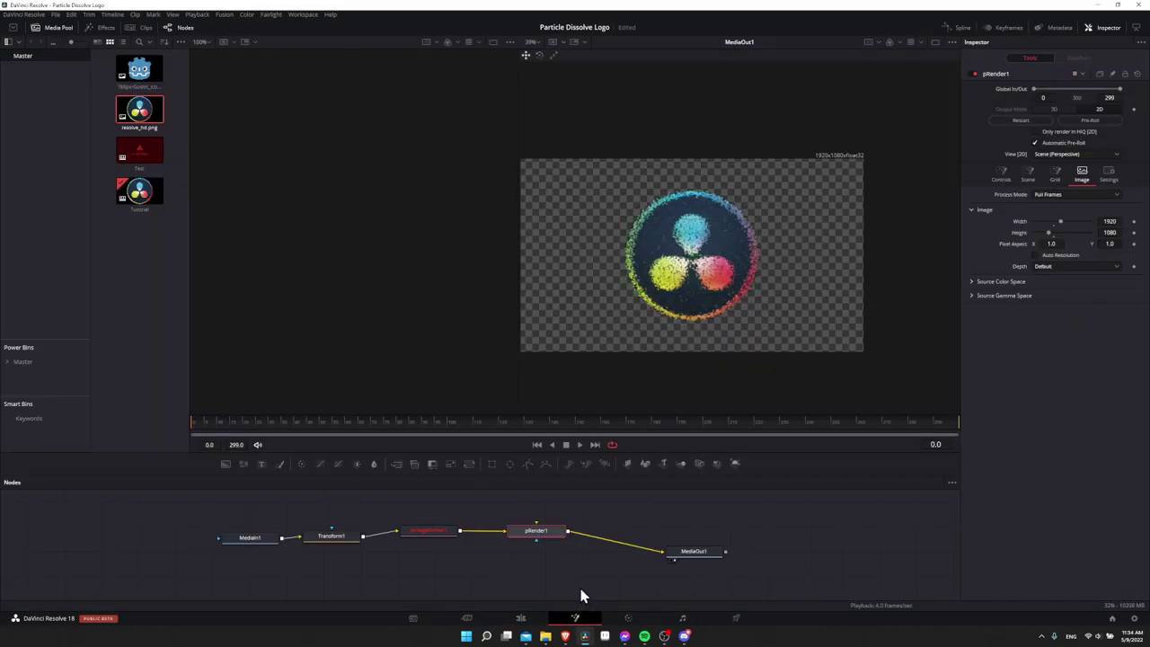
left_click(432, 530)
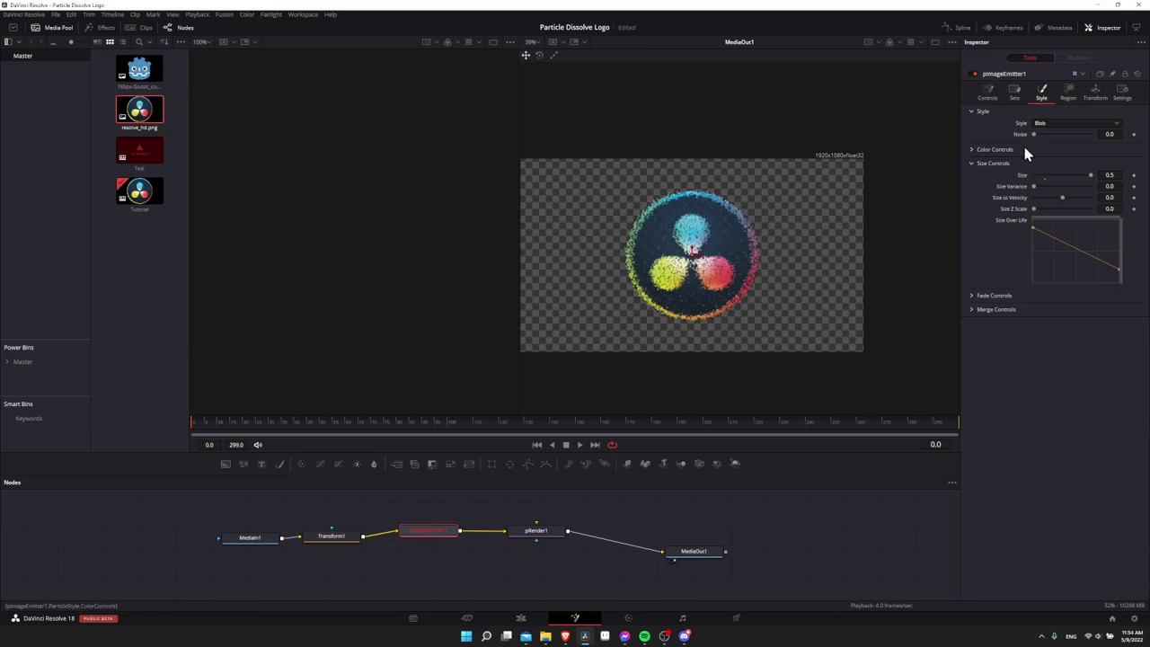
left_click(997, 102)
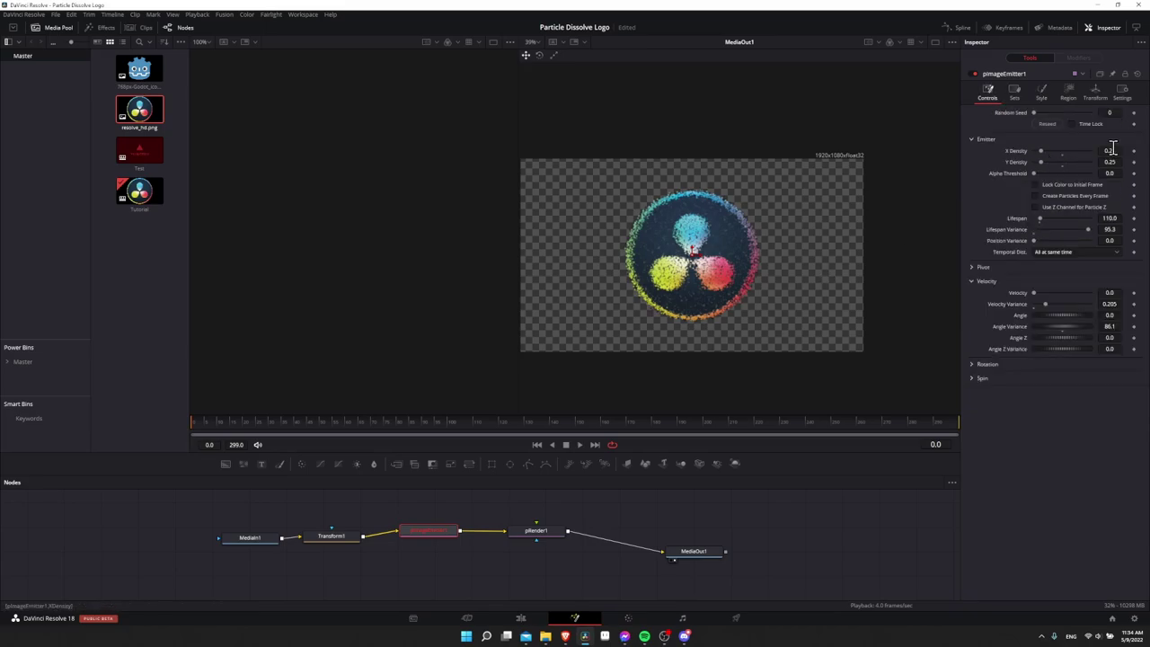
type("1")
key("Return")
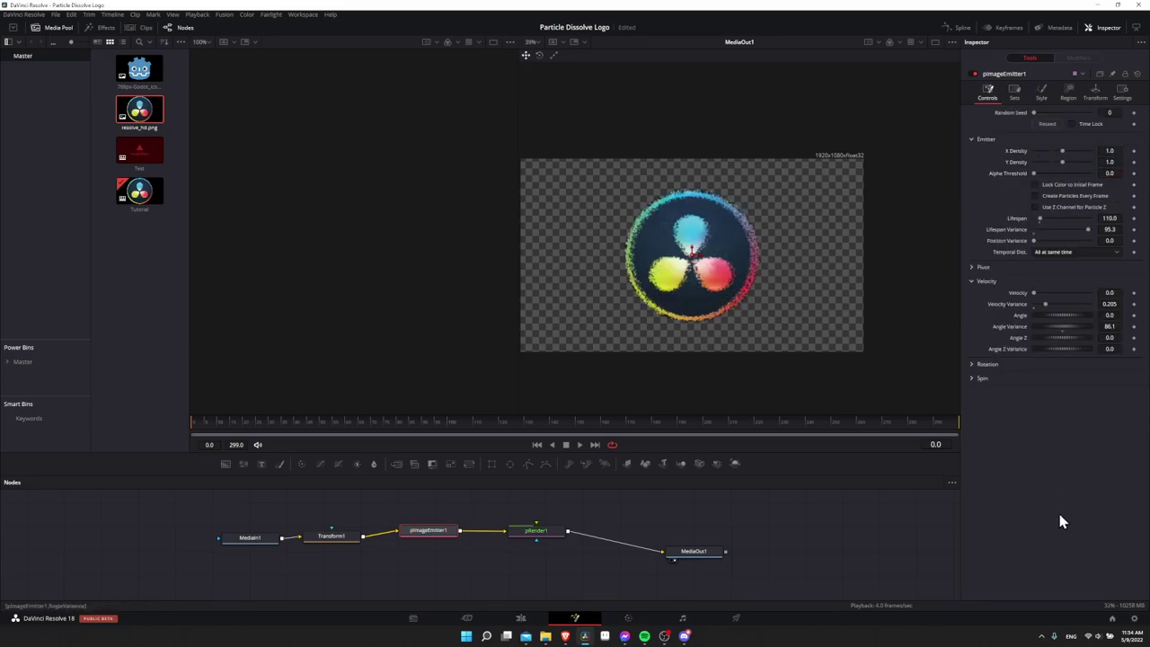
scroll(730, 211, "up", 2)
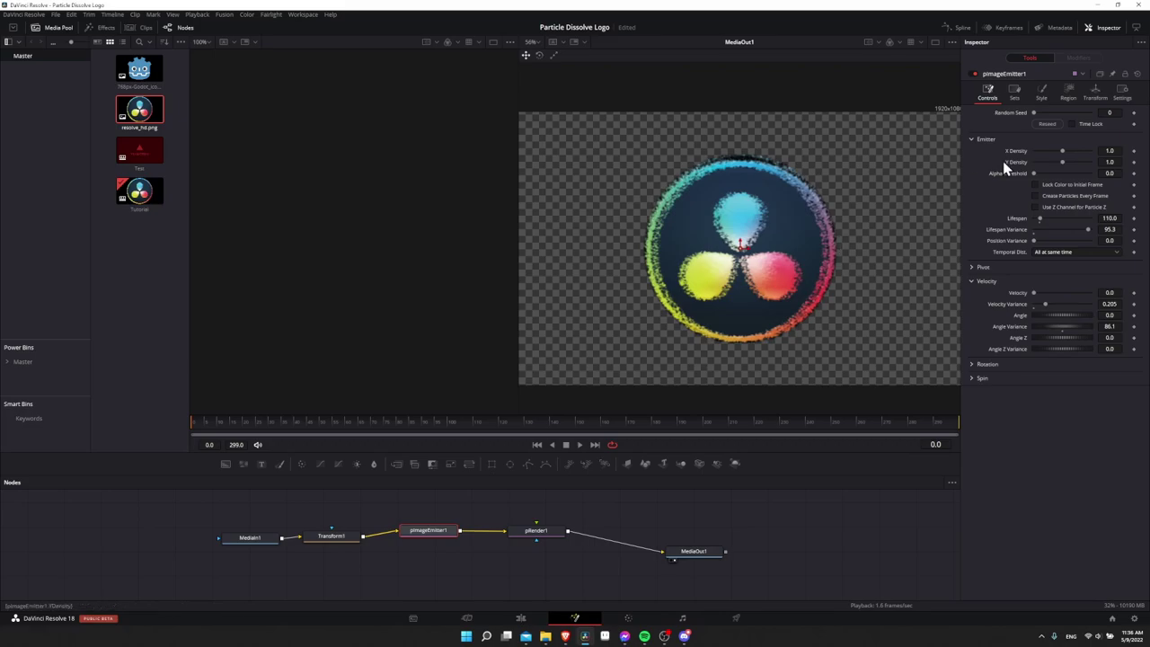
- Set pImageEmitter1's Size to Velocity to -0.9 and preview the particles, returning to frame 0
left_click(1043, 97)
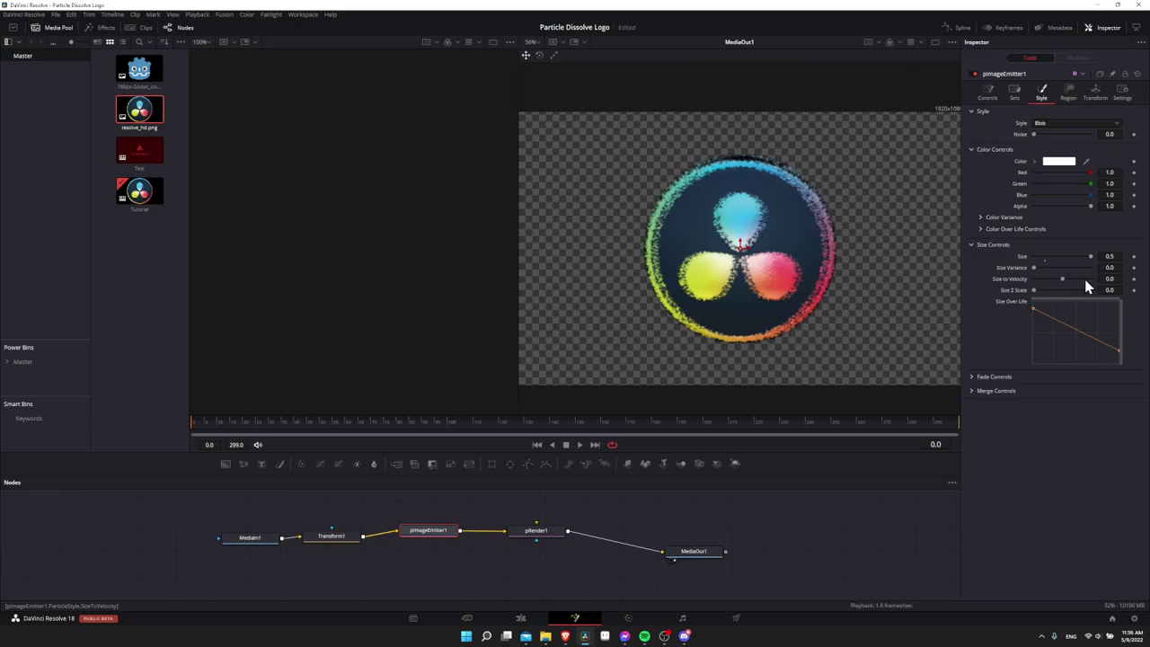
left_click_drag(1061, 278, 1024, 279)
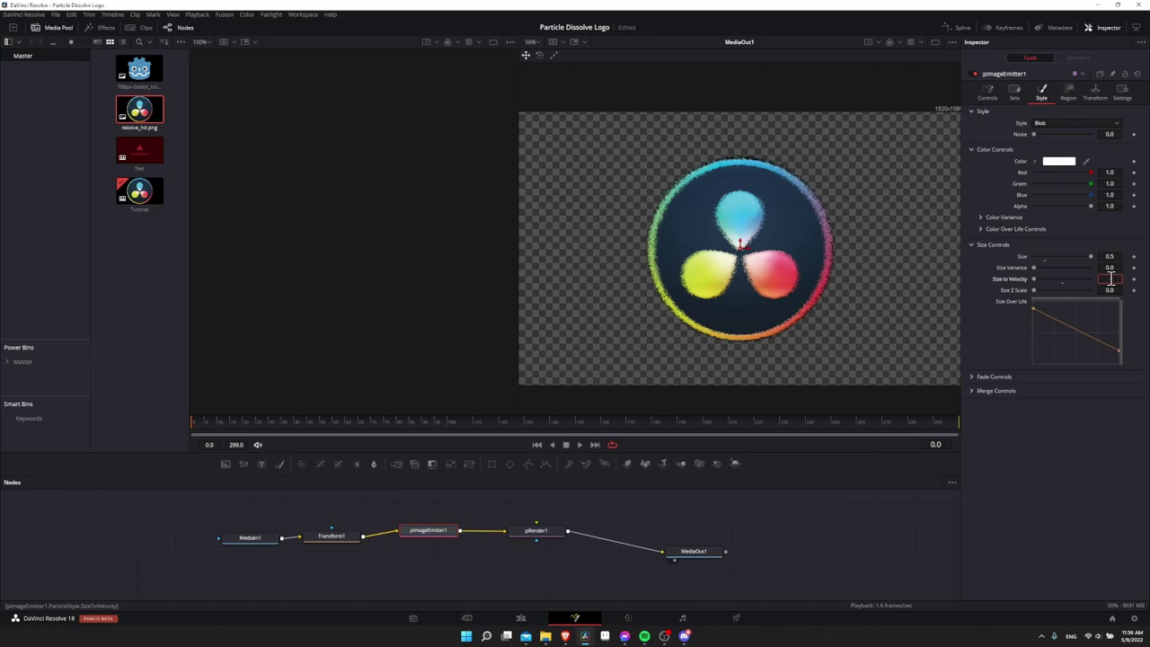
type("-0.9")
key("Return")
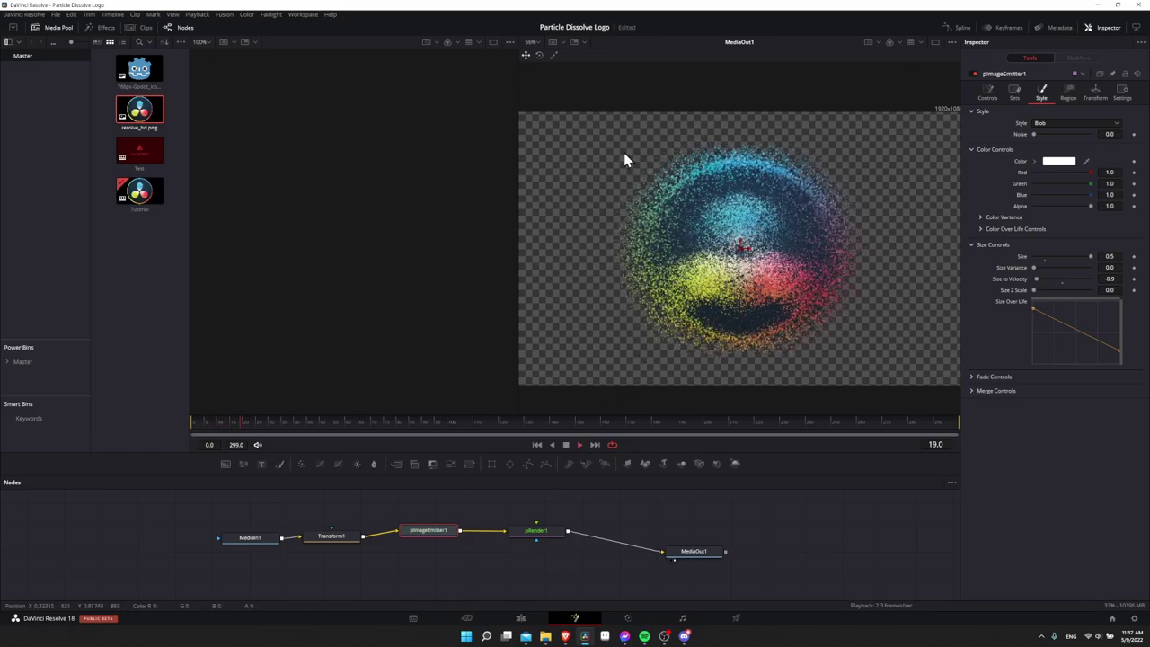
left_click(218, 424)
left_click_drag(219, 424, 184, 424)
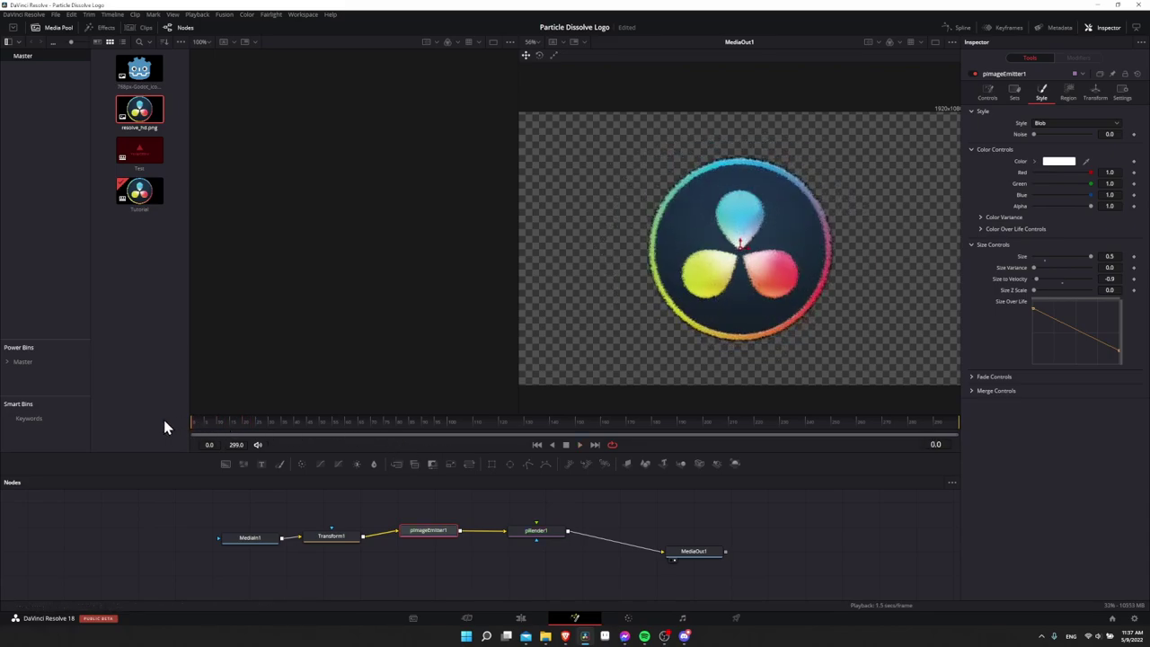
- Lower the end of pImageEmitter1's Size Over Life curve to nearly zero and play back the dissolve
left_click_drag(1119, 351, 1121, 367)
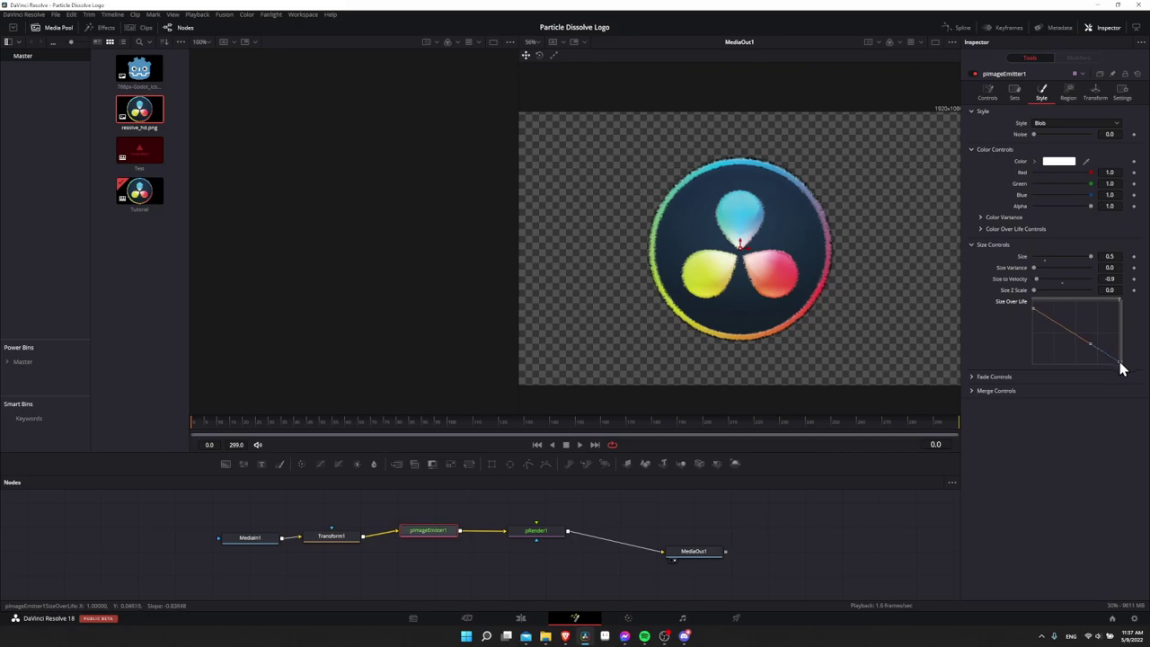
left_click(213, 428)
scroll(751, 290, "up", 2)
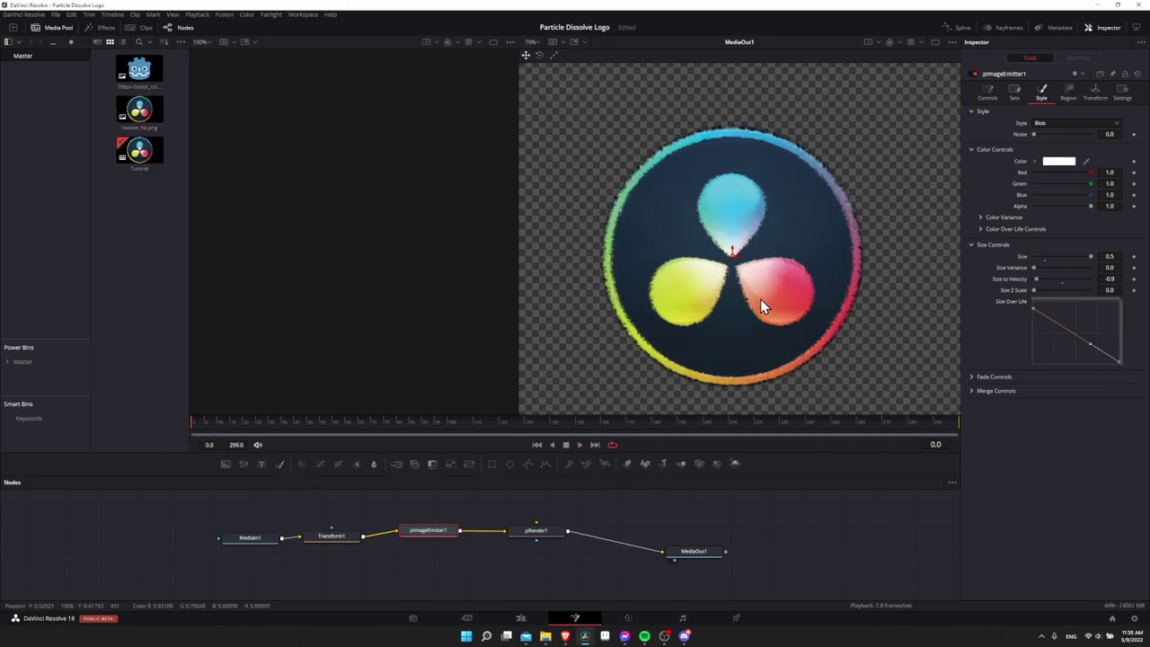
key("space")
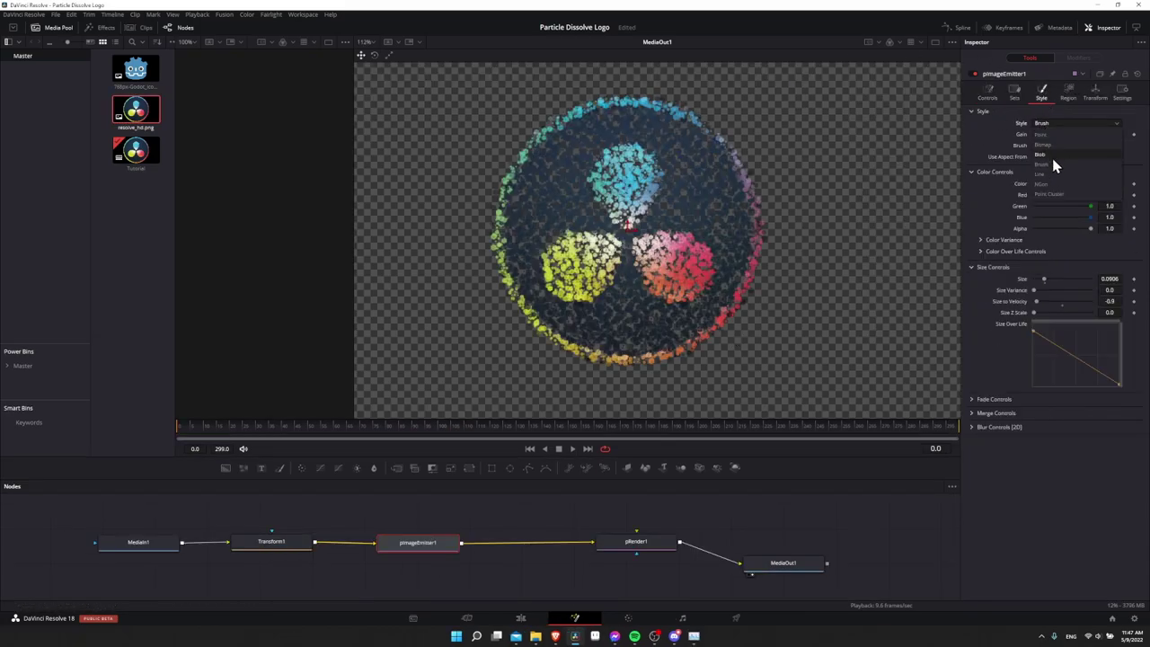
- Try the ball_metal, flake_1_c and gull_b brushes as the particle shape in pImageEmitter1
left_click(1065, 147)
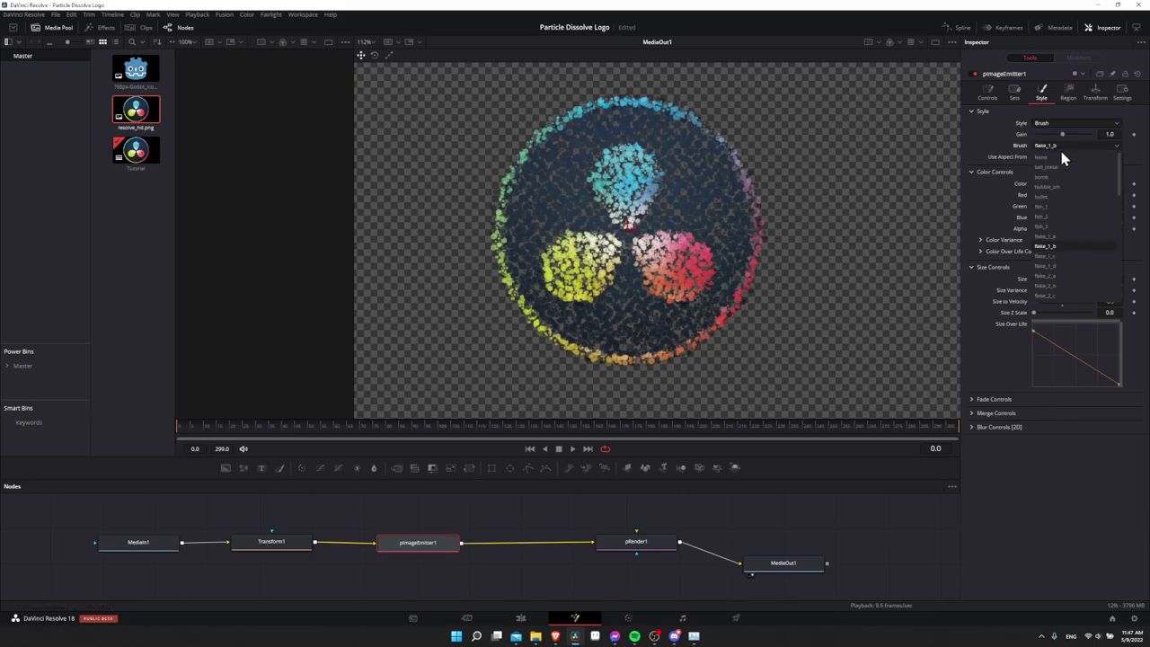
left_click(1069, 166)
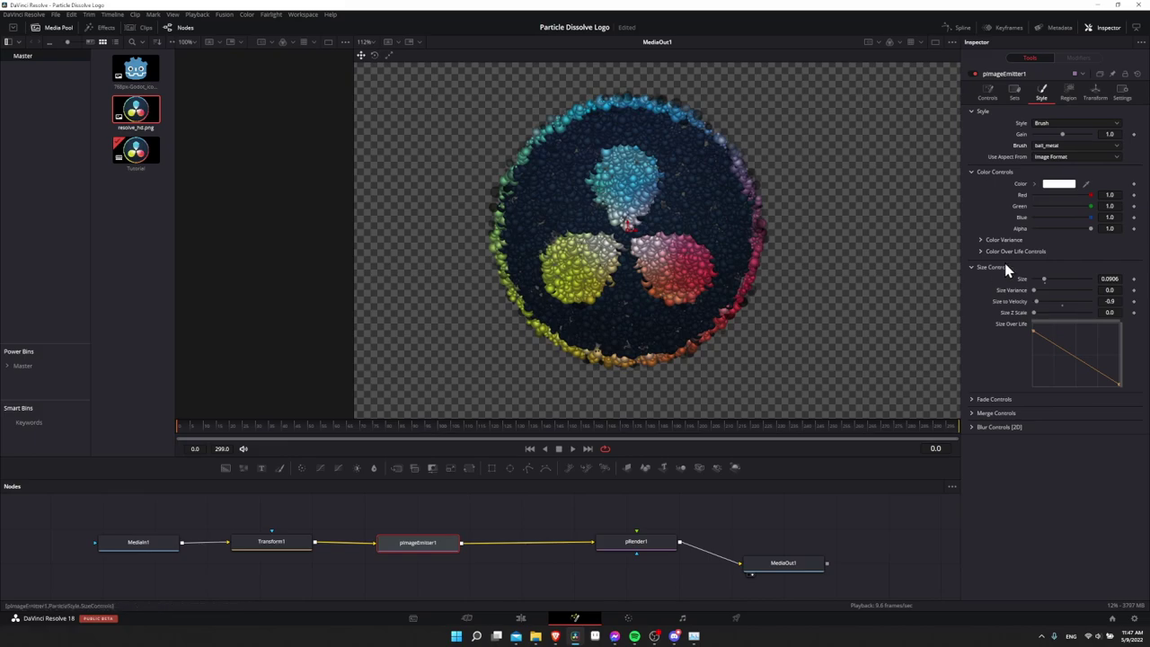
left_click(1070, 147)
left_click(1071, 255)
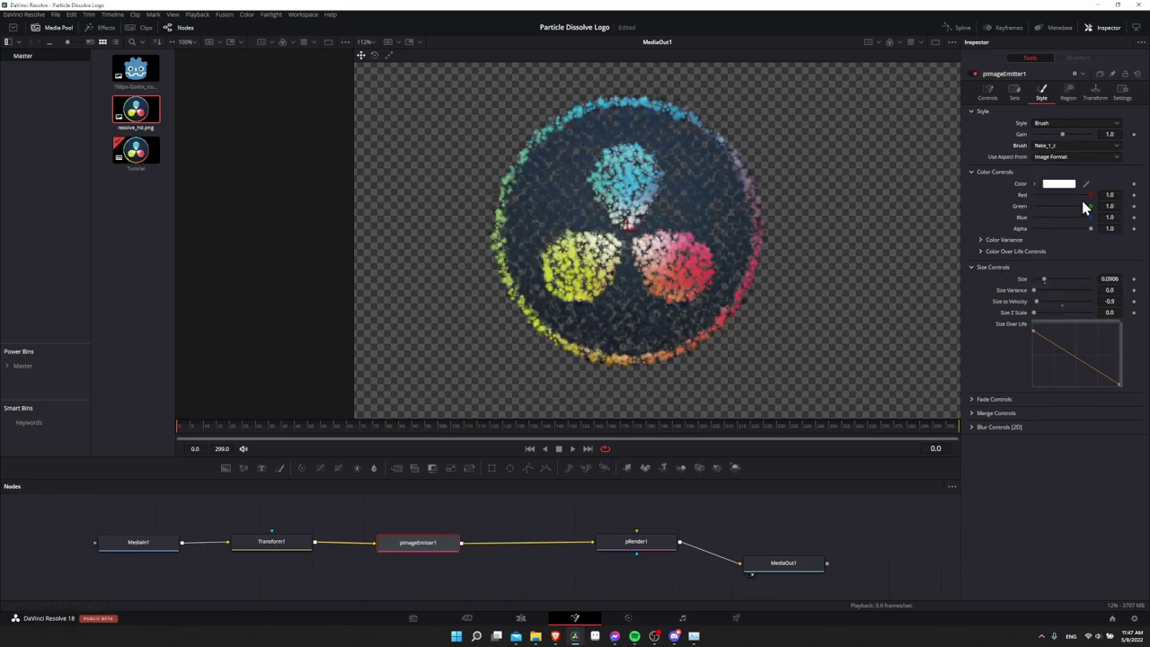
left_click(1074, 144)
left_click(1060, 203)
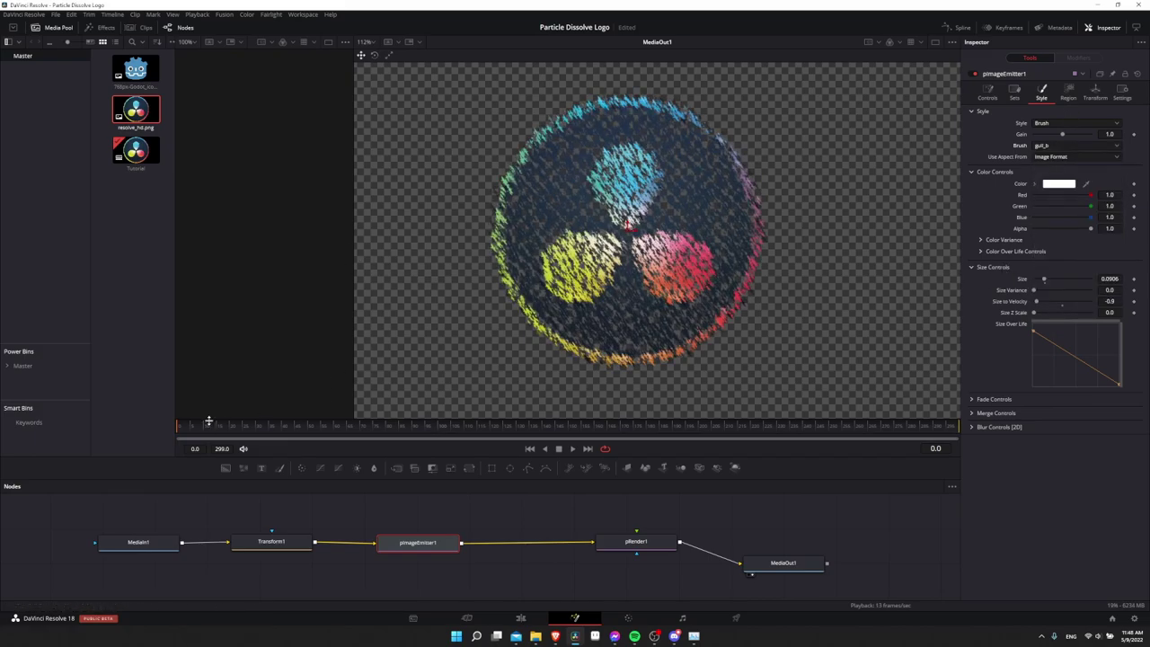
- Play back the dissolve with the gull_b brush and examine the individual particles up close
key("space")
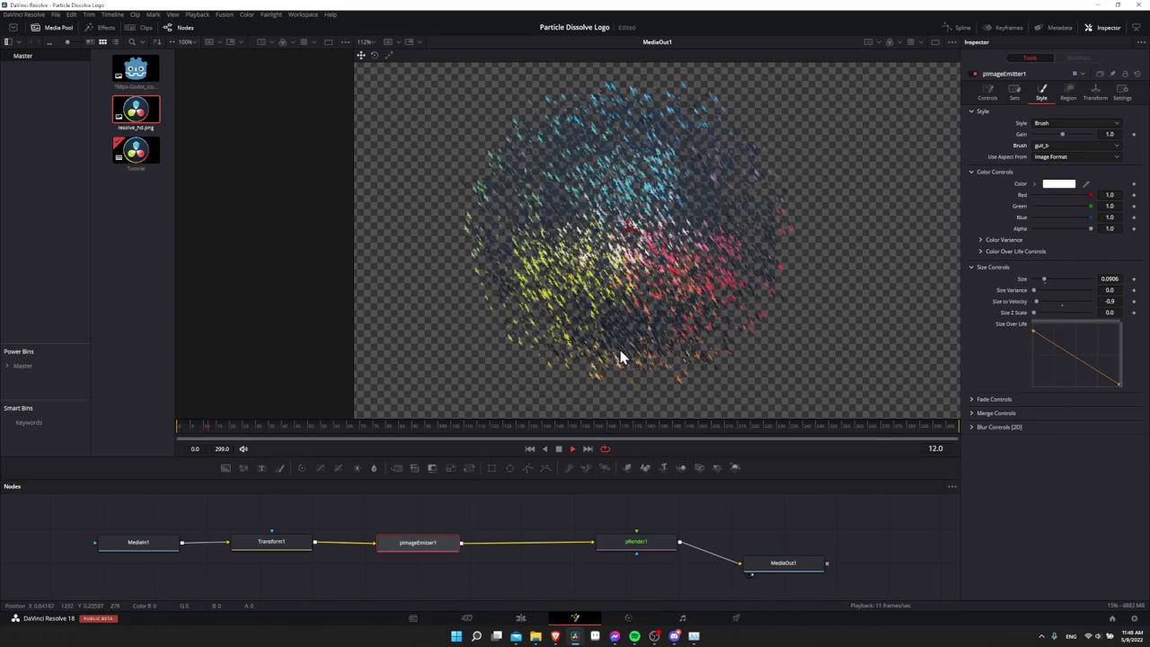
scroll(567, 108, "up", 3)
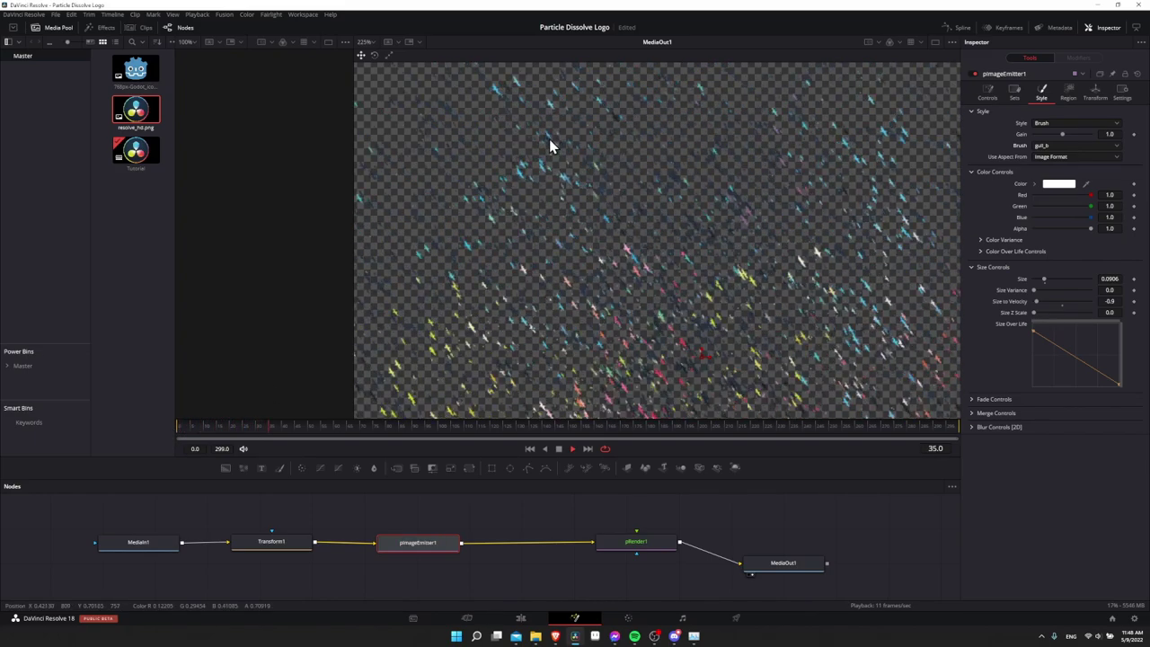
scroll(616, 177, "down", 3)
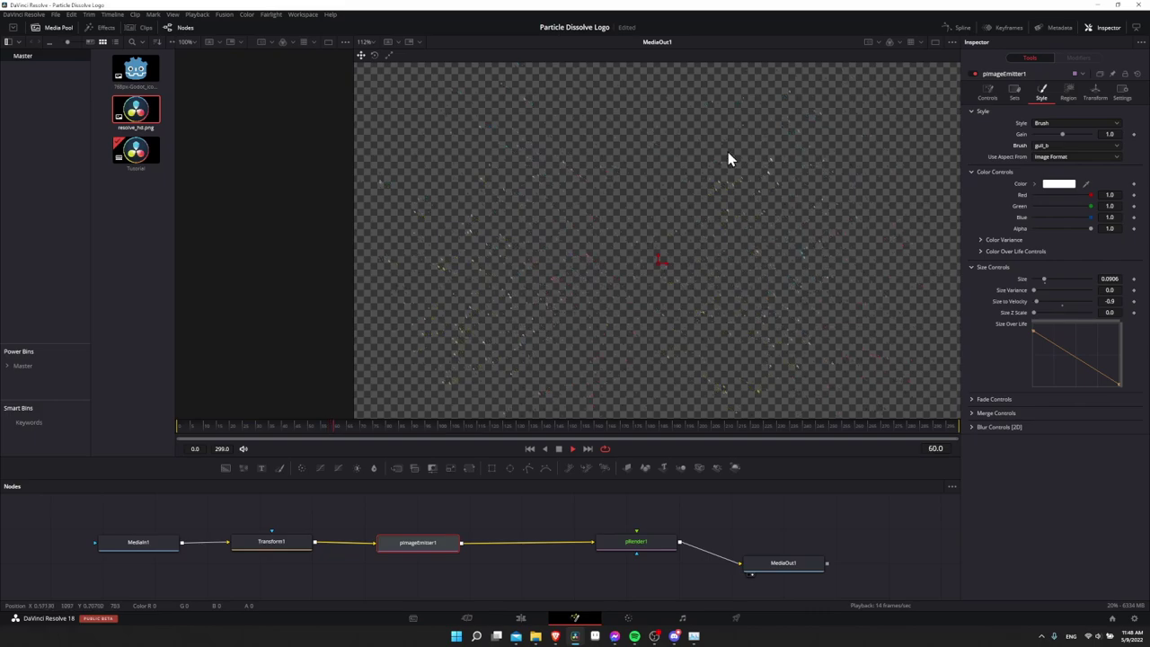
scroll(1060, 123, "up", 1)
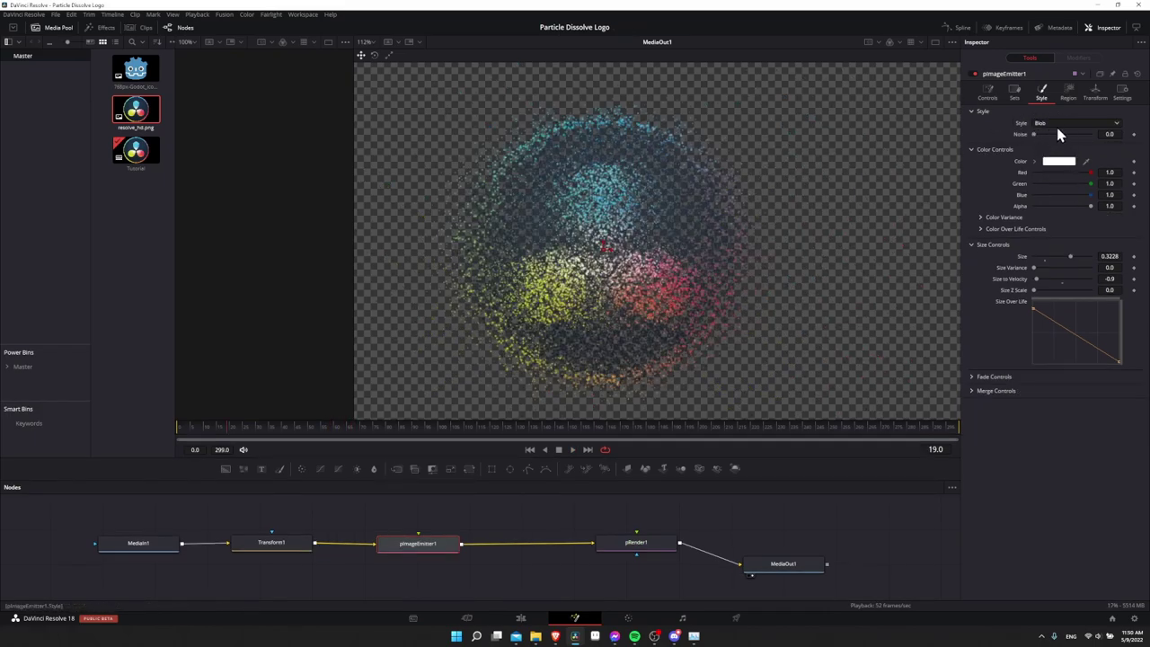
- Make room after pImageEmitter1 and insert a pTurbulence node between it and pRender1
left_click(474, 544)
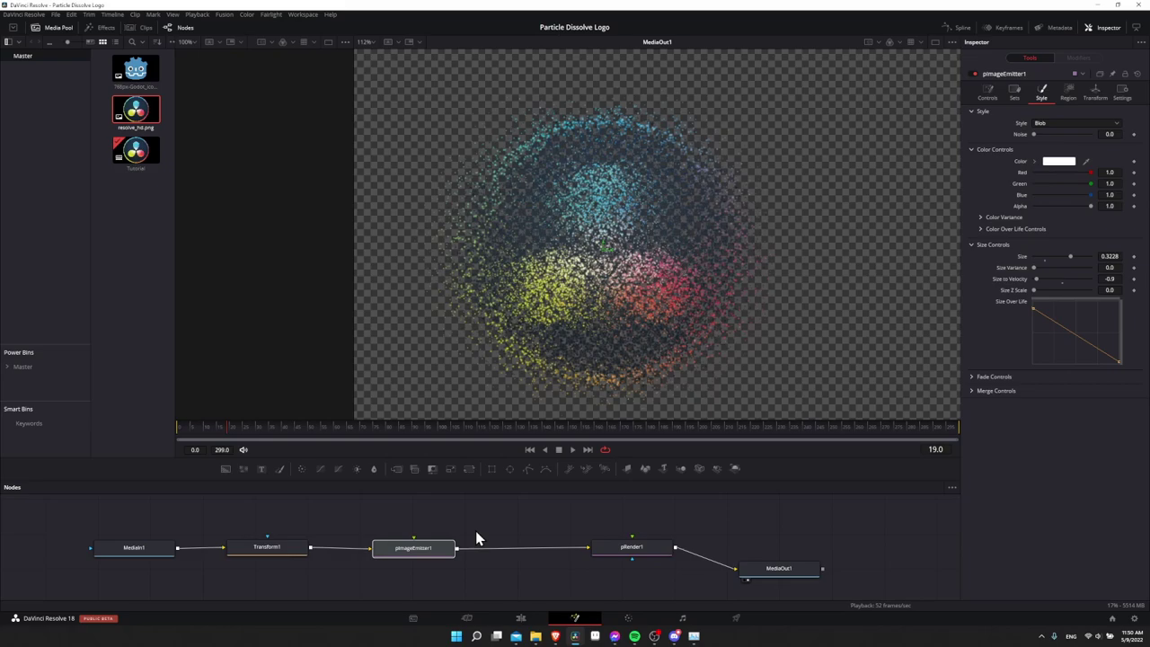
left_click_drag(447, 548, 433, 547)
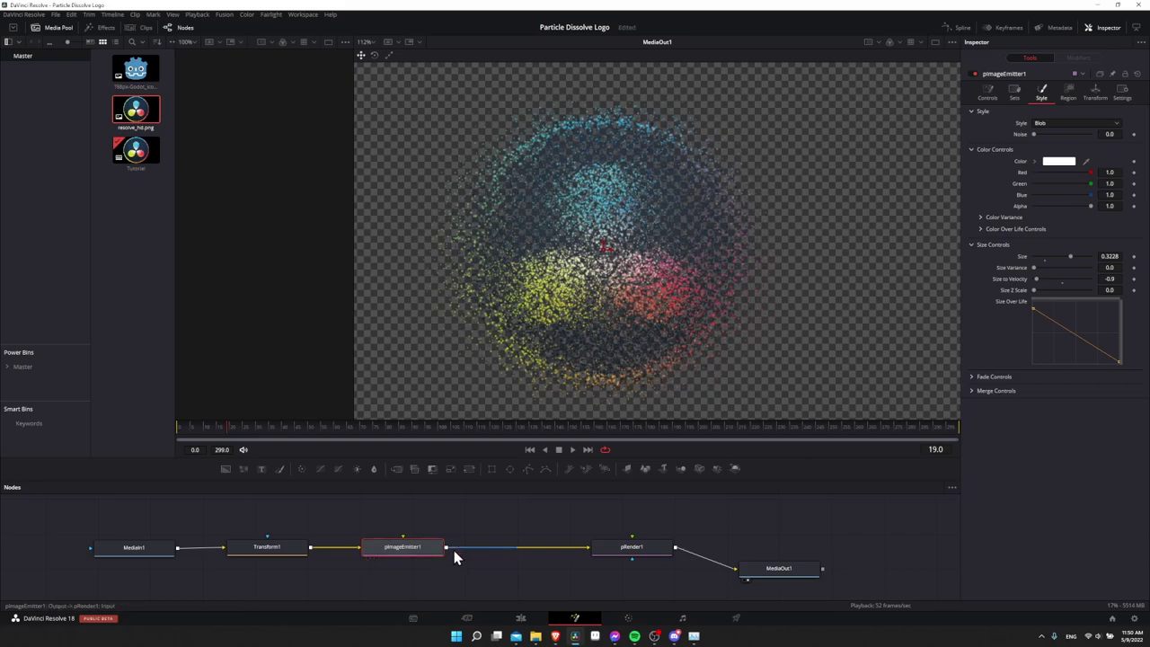
right_click(459, 551)
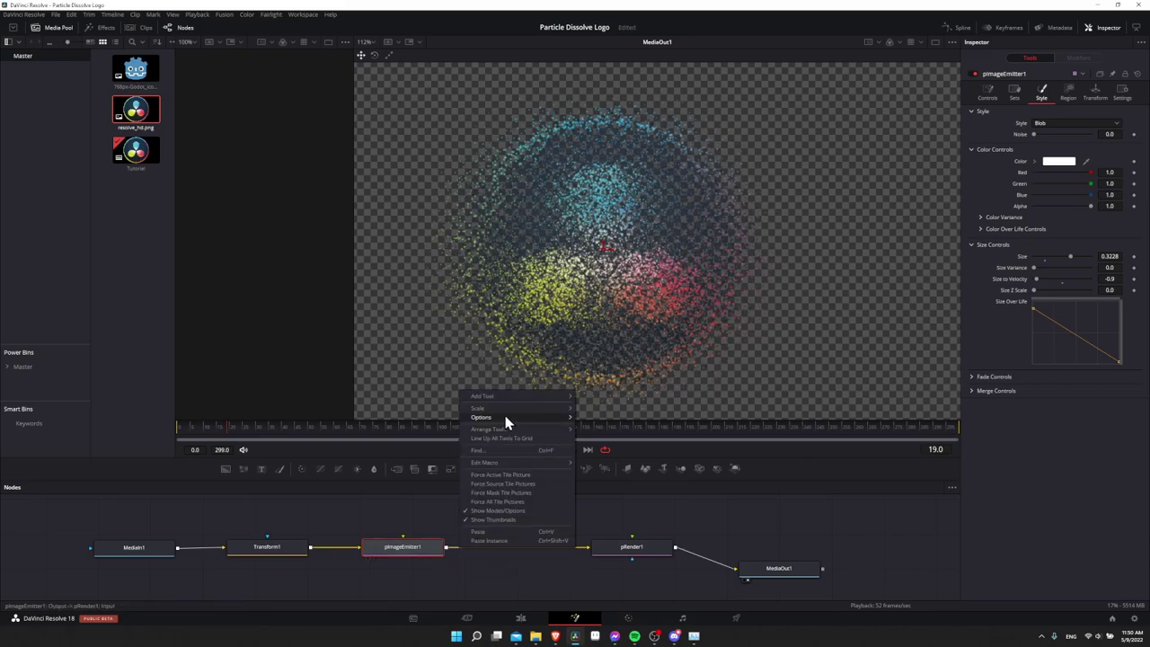
mouse_move(515, 401)
mouse_move(608, 490)
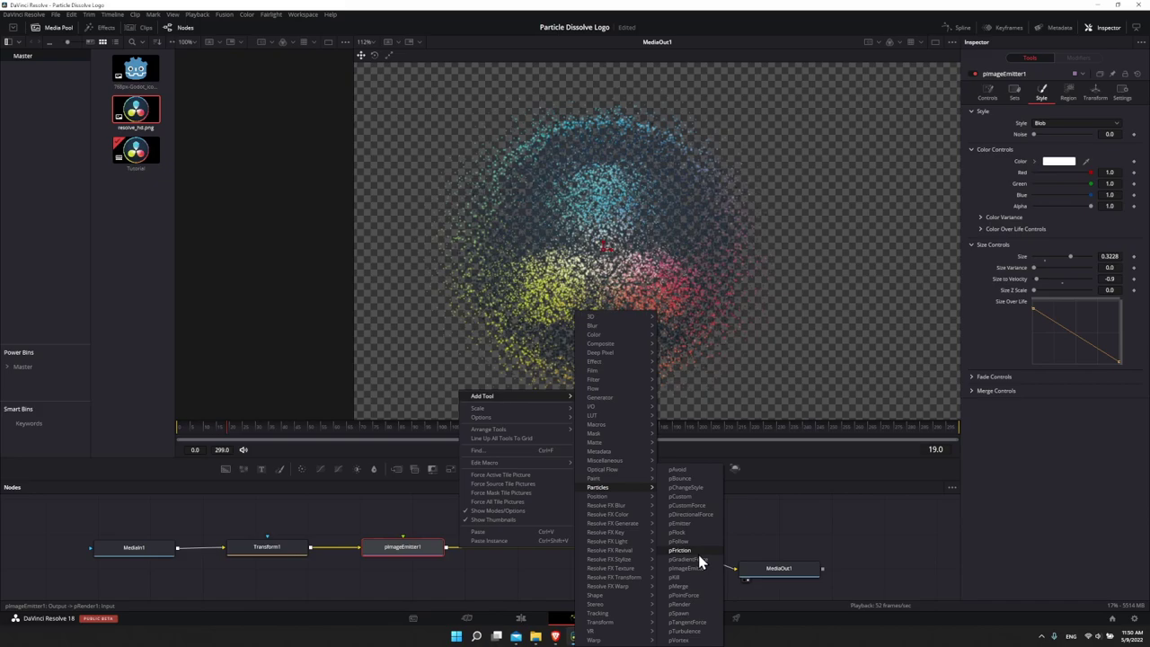
left_click(701, 632)
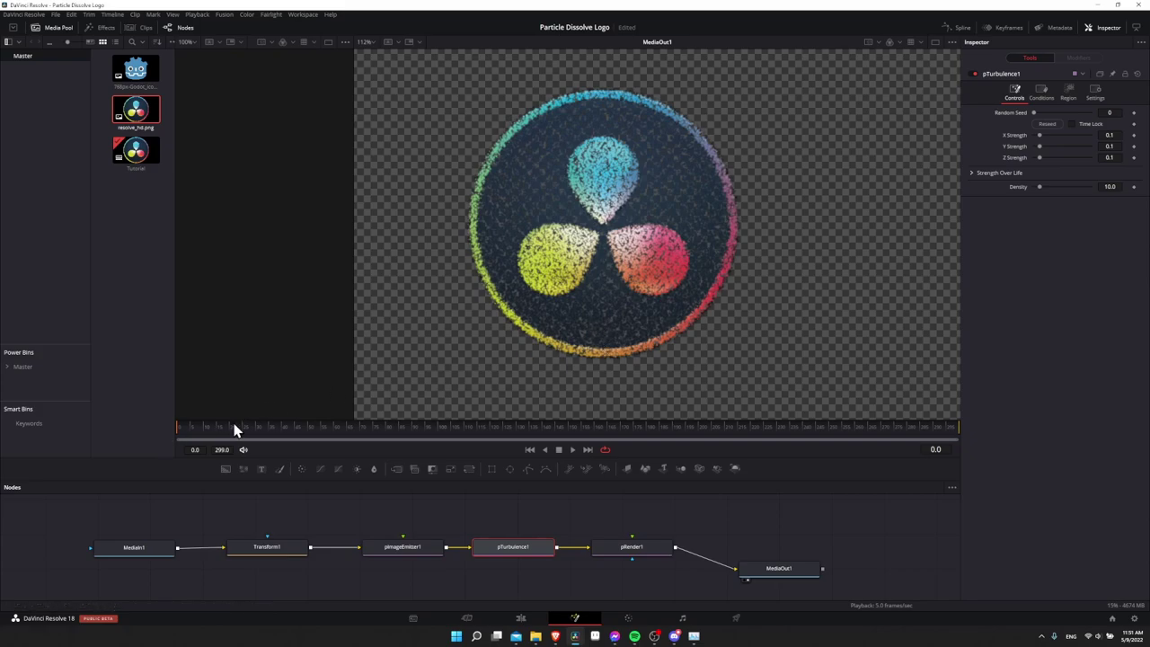
- Preview the turbulent dissolve from the start of the timeline and scrub back to frame 10
left_click(142, 432)
mouse_move(185, 431)
left_mouse_down()
mouse_move(283, 430)
mouse_move(186, 427)
left_mouse_up()
key("space")
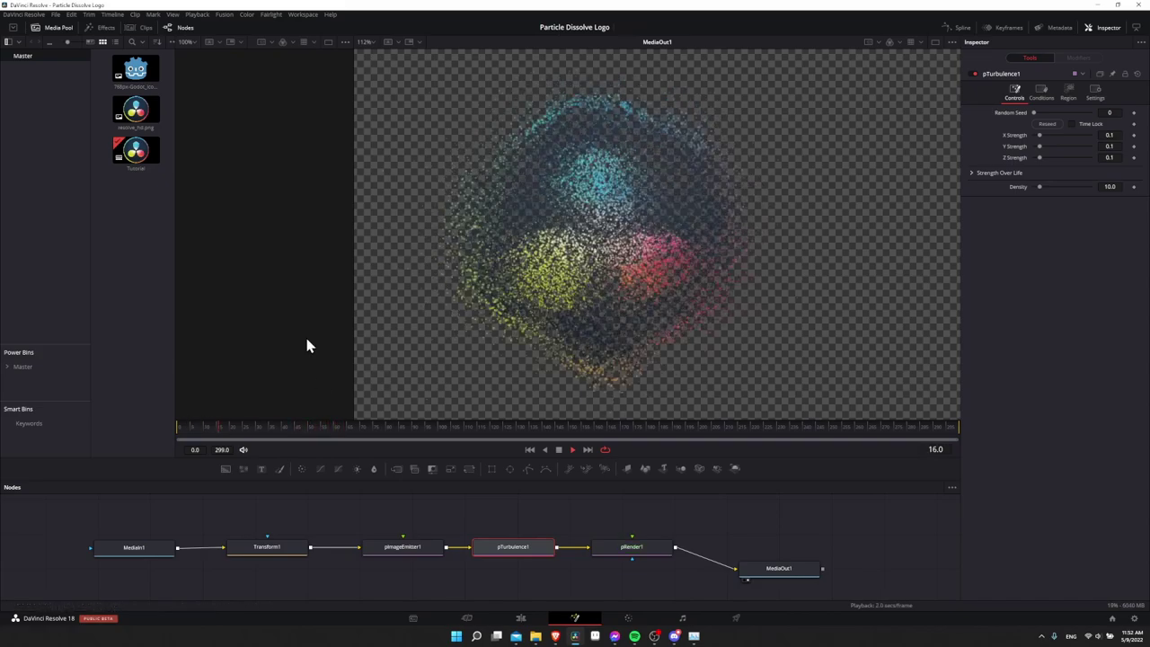
left_click(191, 429)
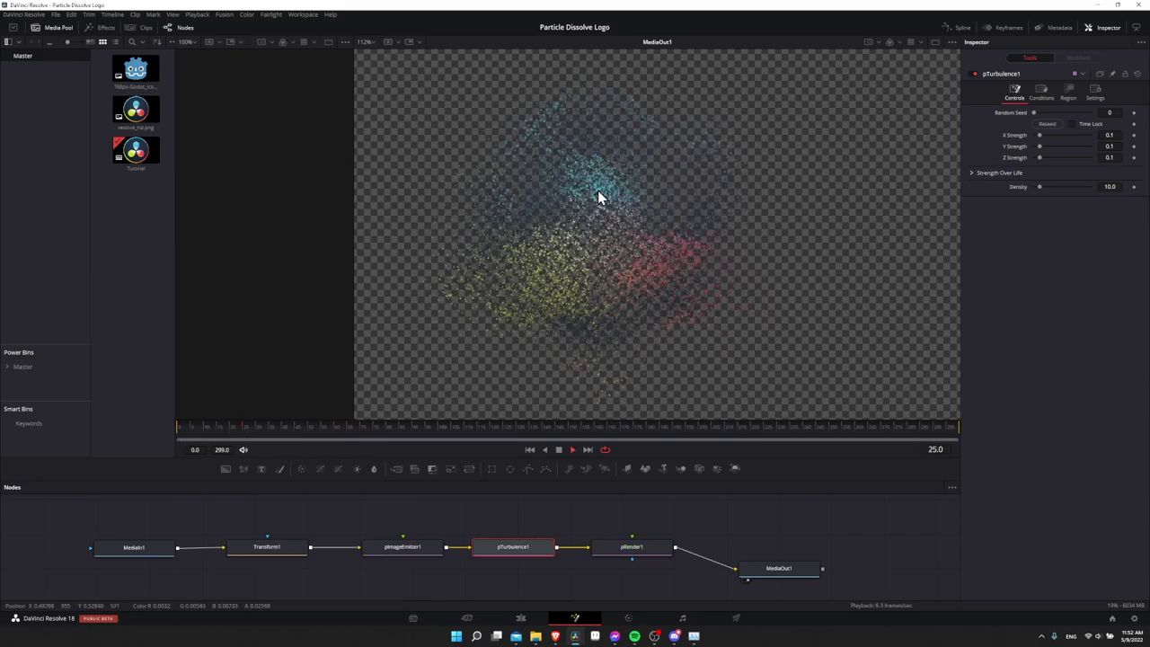
left_click_drag(251, 433, 205, 435)
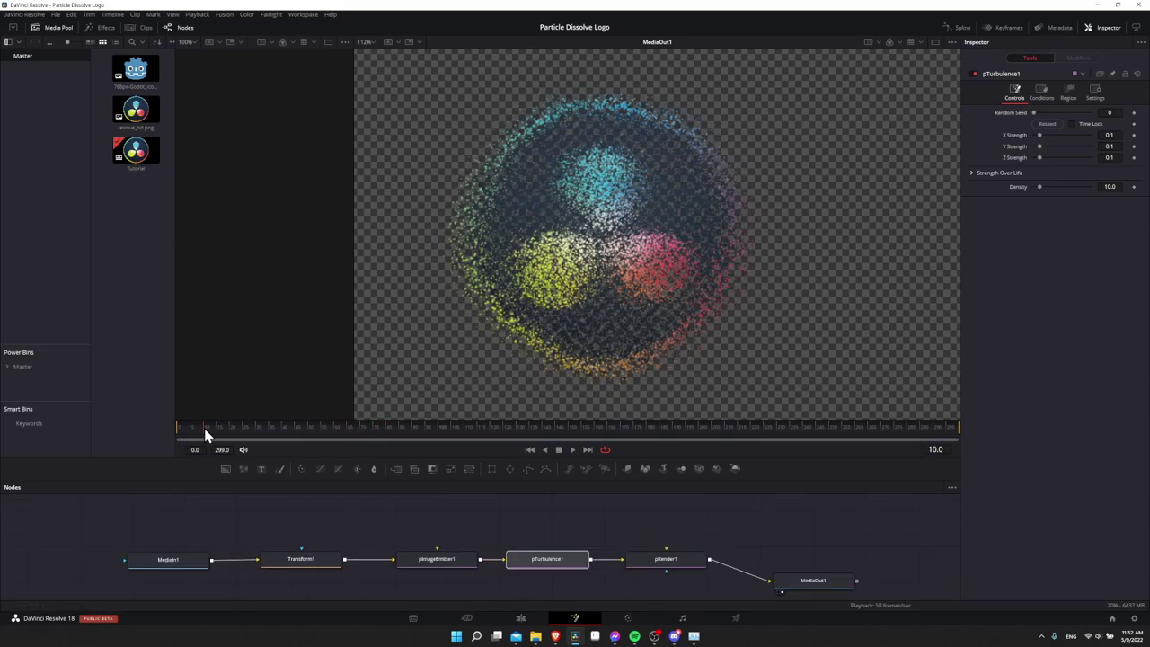
- Set pImageEmitter1's Velocity Variance to 0 and play back the dissolve from the first frame
left_click(448, 564)
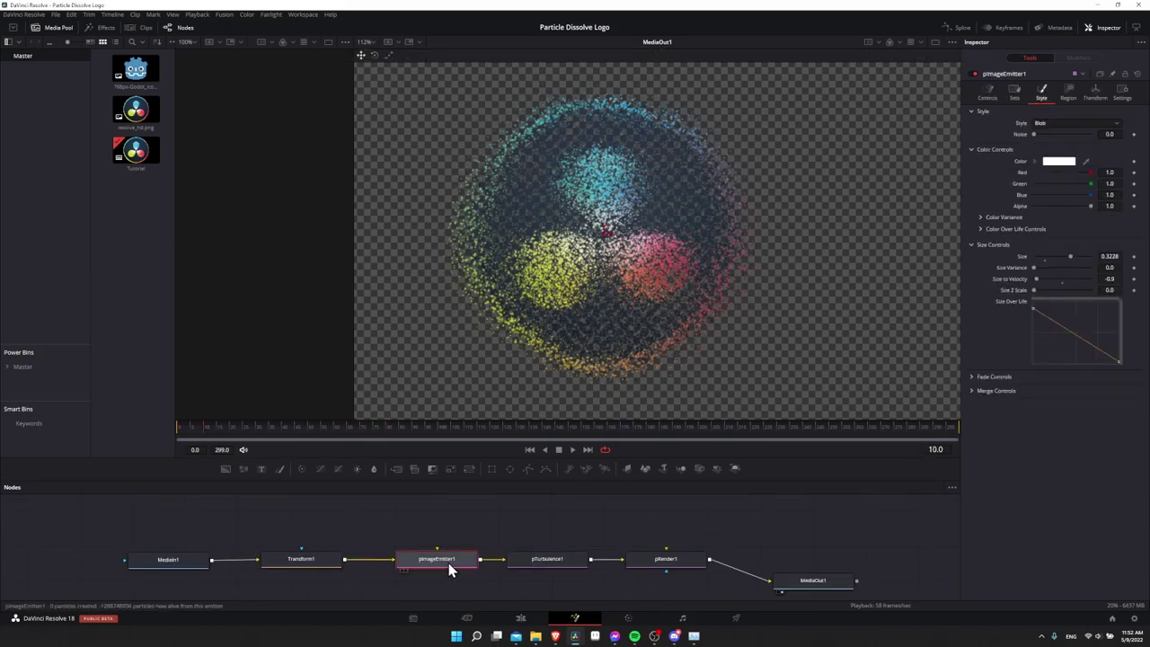
left_click(988, 94)
left_click_drag(1043, 310, 989, 309)
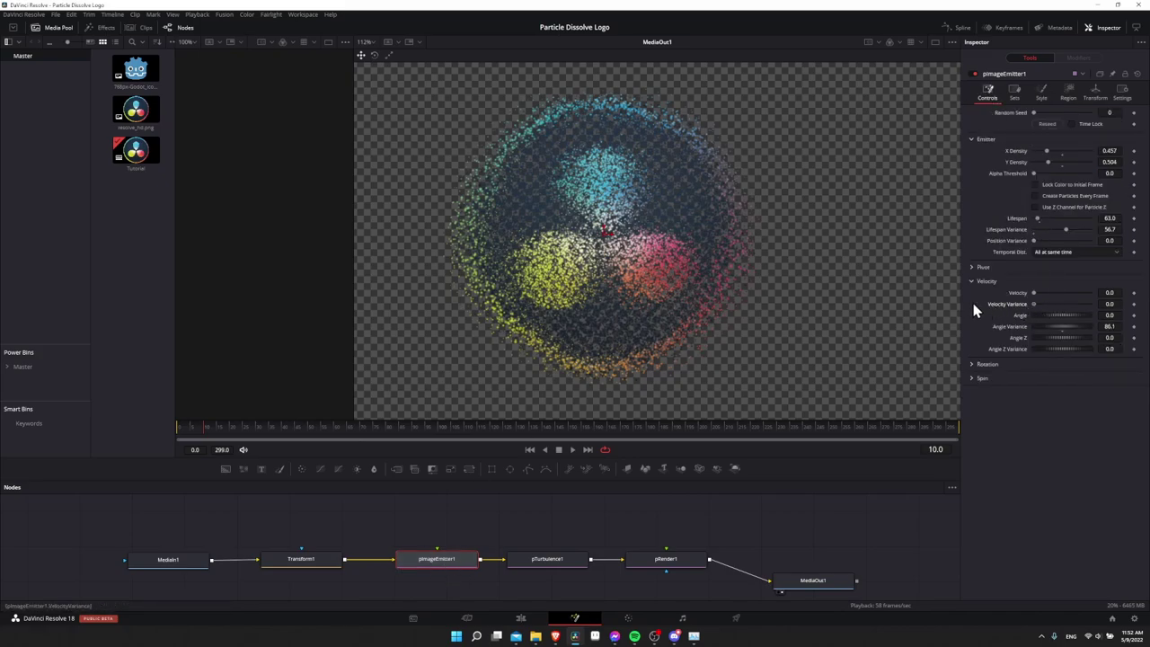
left_click(178, 428)
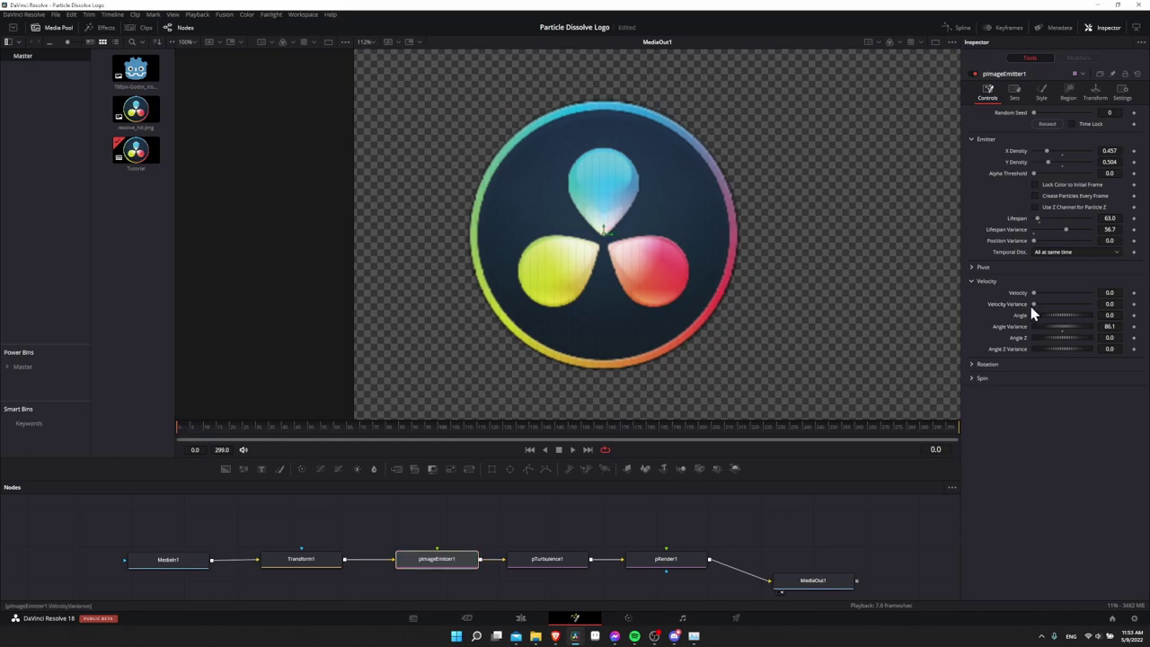
left_click(574, 451)
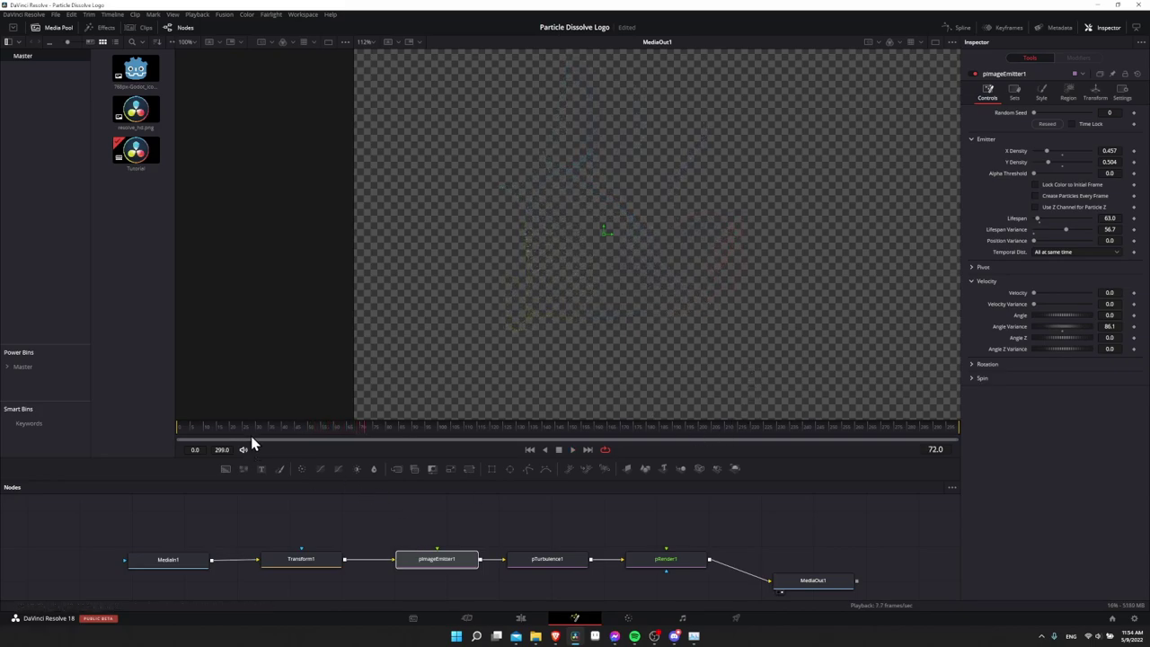
- Reshape pTurbulence1's Strength Over Life curve to rise from near zero at birth to a high strength at the end
left_click(550, 558)
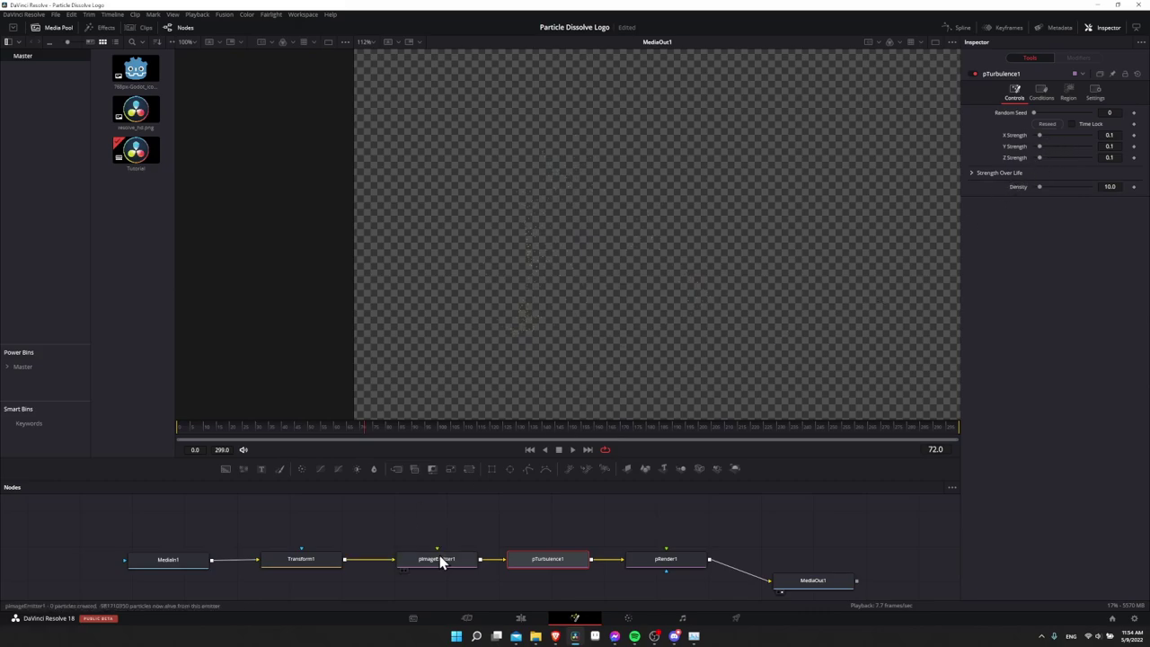
left_click(973, 173)
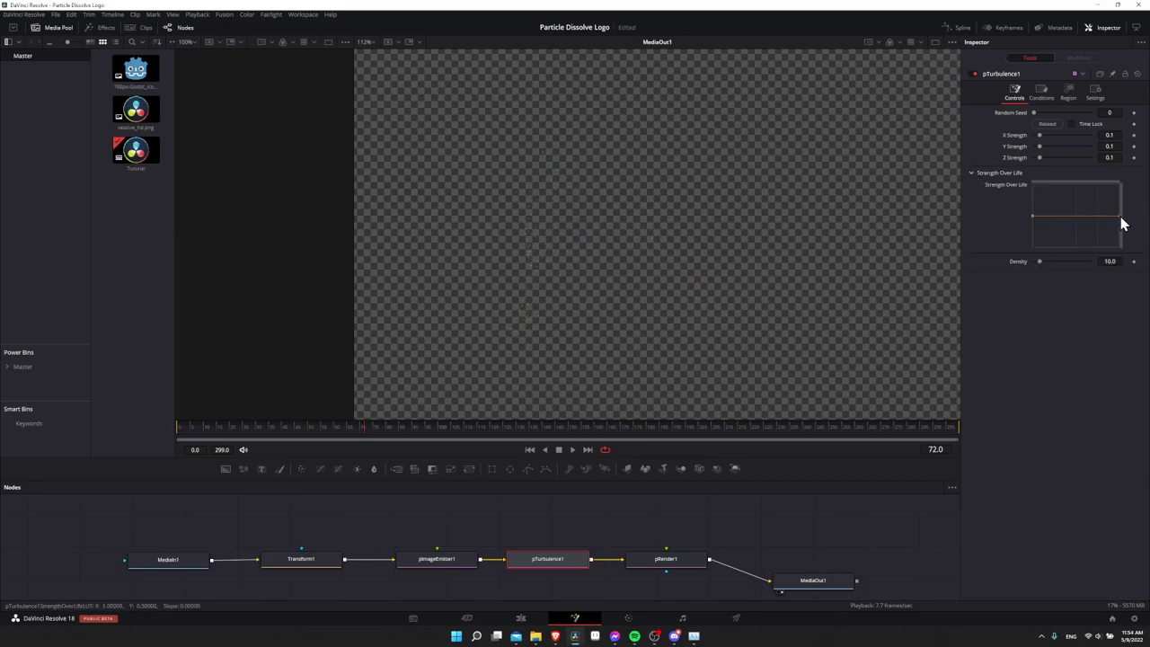
left_click_drag(1119, 217, 1119, 191)
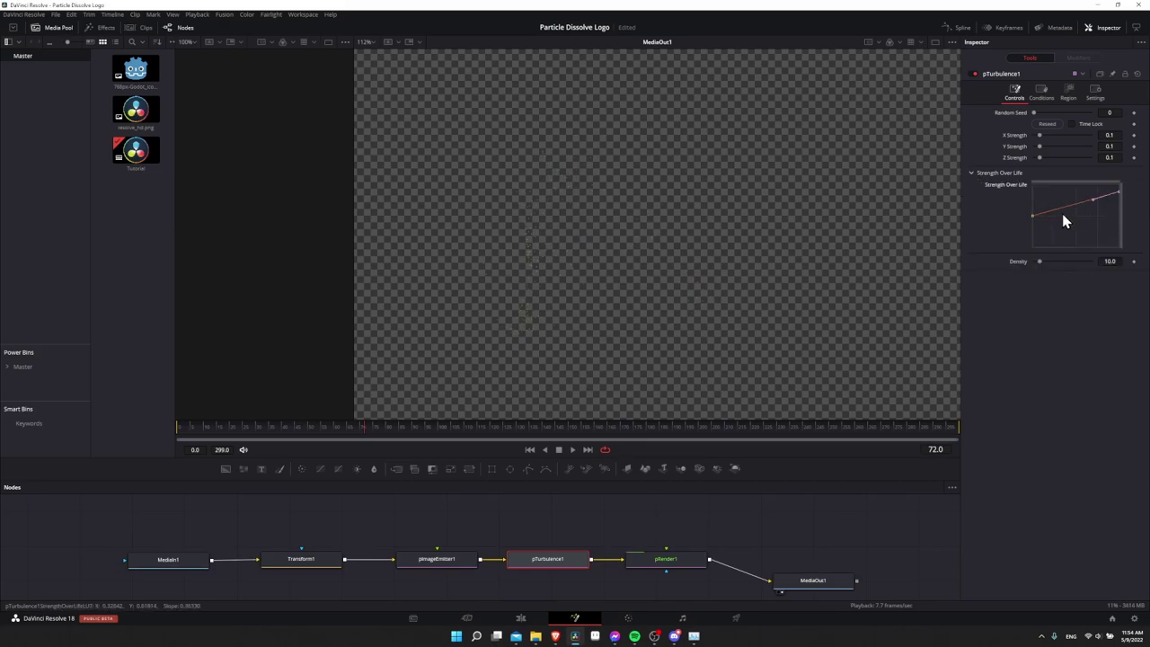
left_click_drag(1031, 218, 1031, 241)
- Set pImageEmitter1's Velocity Variance to 0.079 and preview the dissolve from the first frame
left_click(454, 558)
left_click_drag(1040, 310, 1038, 306)
left_click_drag(200, 424, 177, 426)
left_click(574, 451)
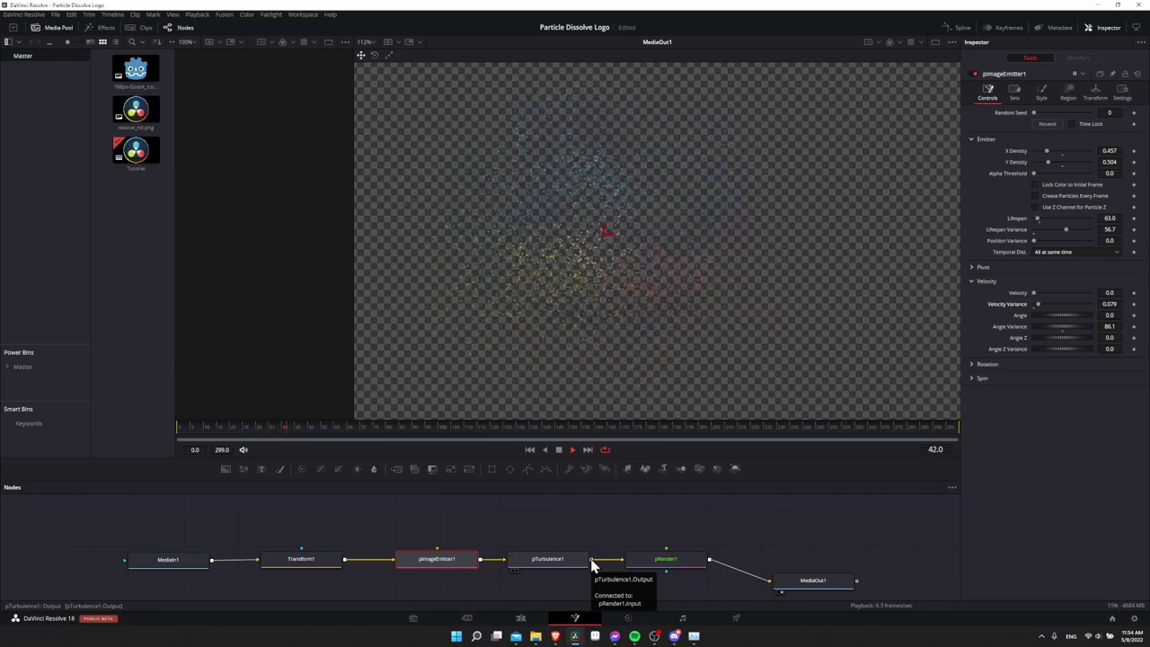
key("space")
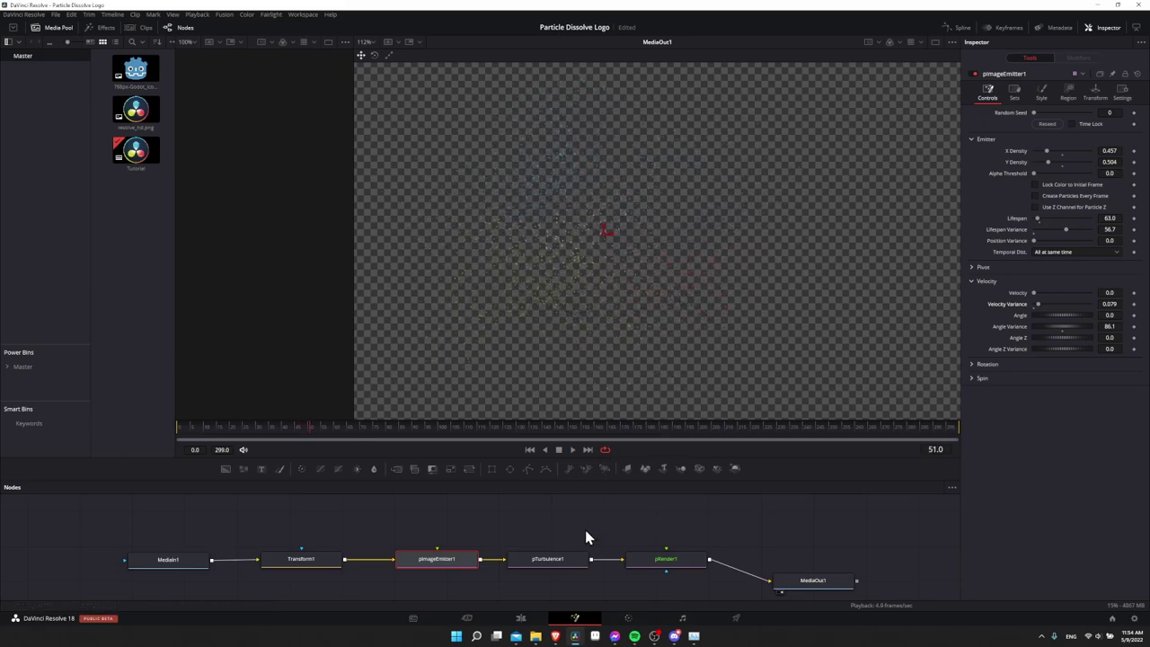
- Replace pTurbulence1 with a pPointForce node between pImageEmitter1 and pRender1, and space the nodes out evenly
left_click(542, 558)
key("Delete")
right_click(518, 550)
mouse_move(575, 400)
mouse_move(665, 487)
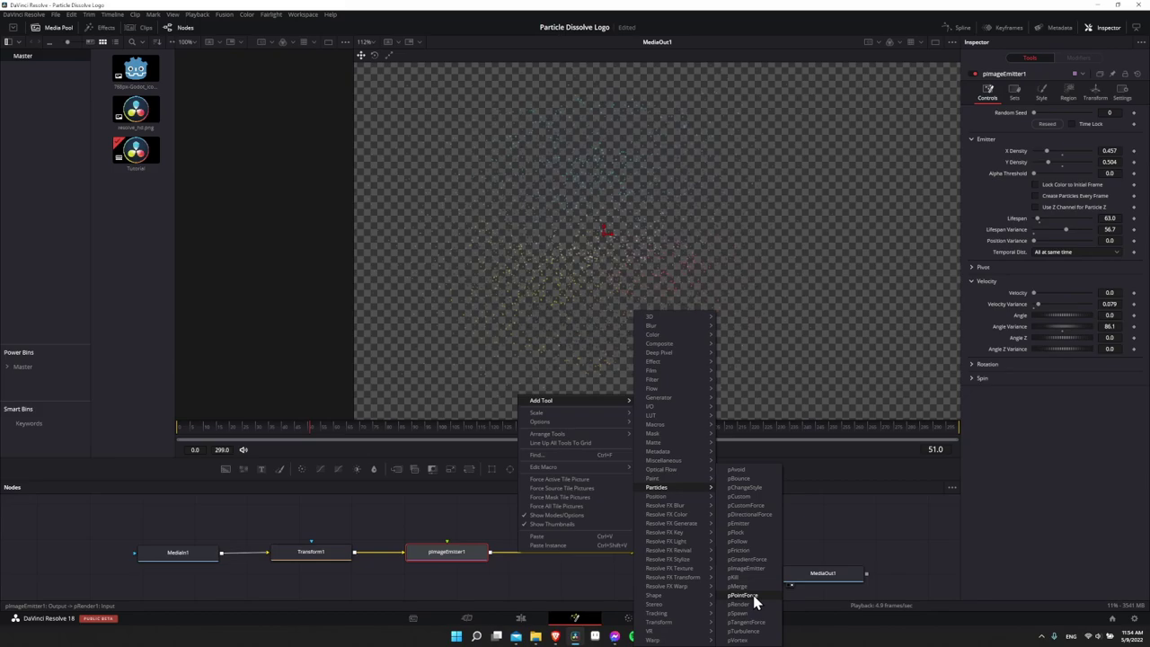
left_click(753, 595)
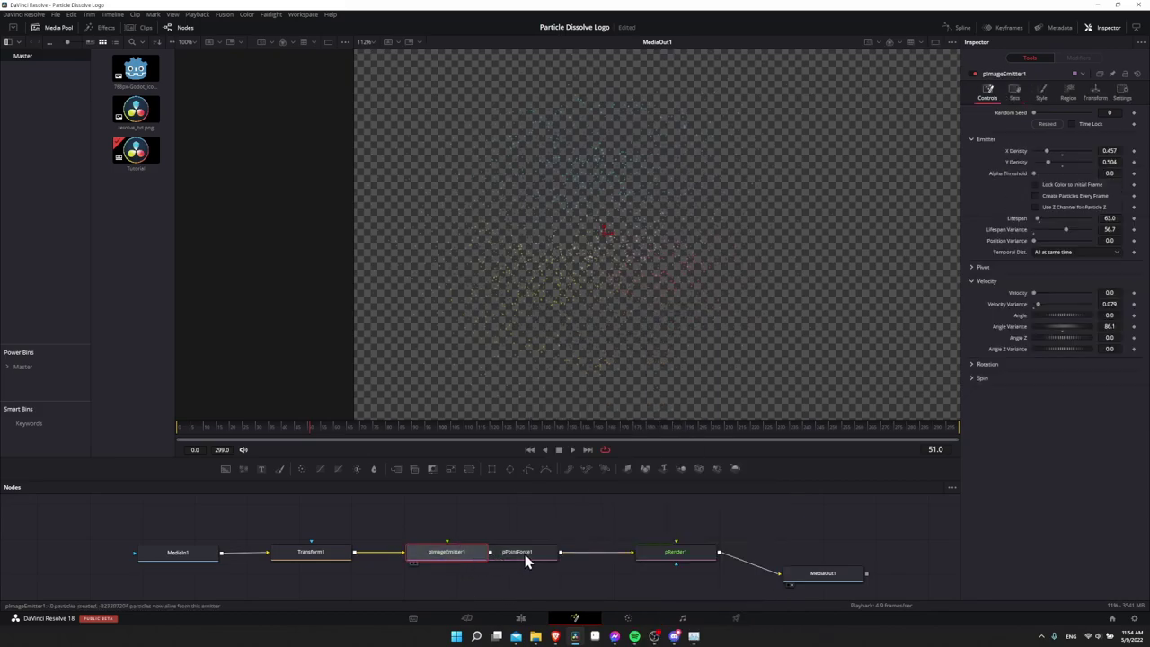
left_click_drag(521, 559, 536, 553)
left_click_drag(459, 554, 451, 554)
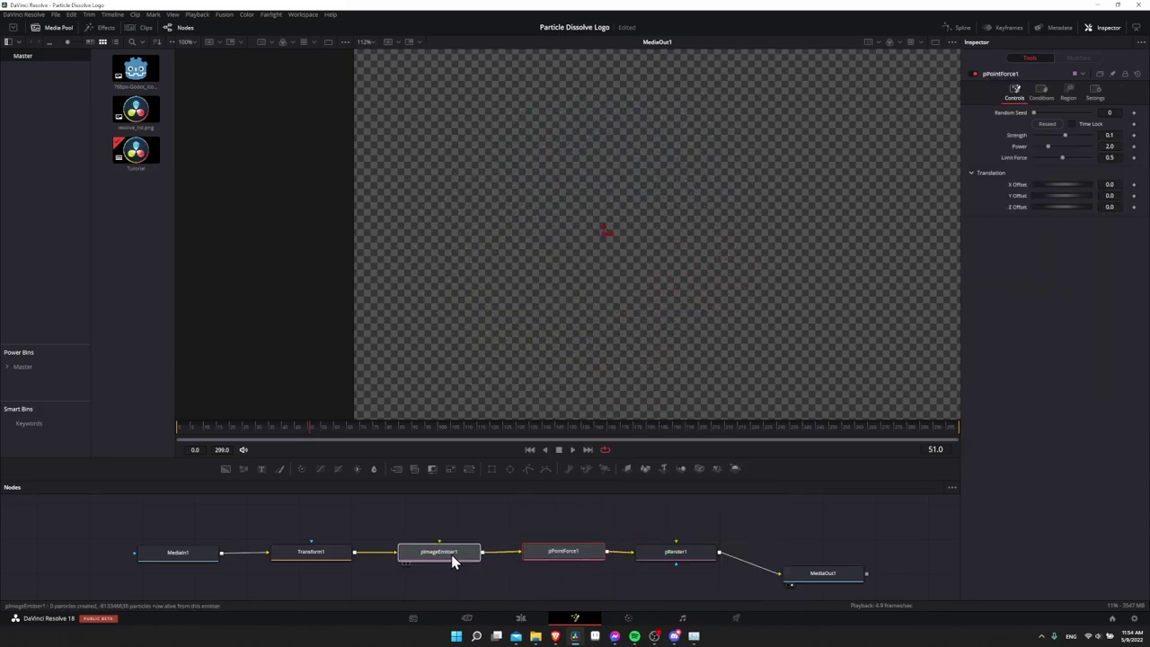
left_click(585, 554)
left_click(672, 547)
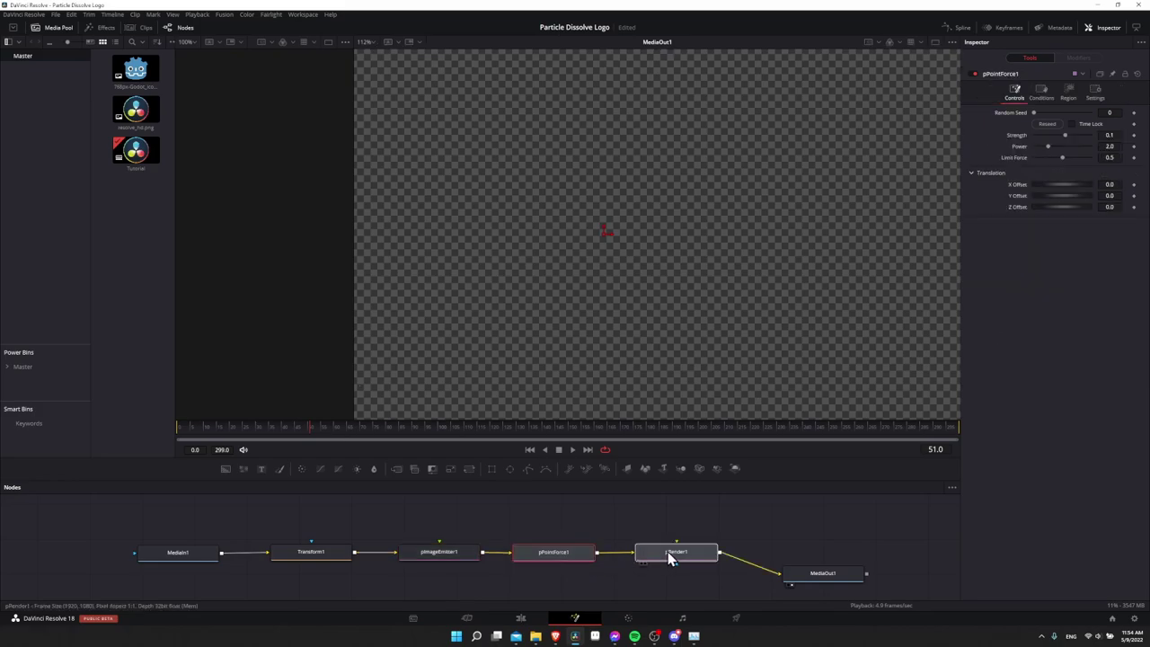
- Try moving pPointForce1's force center upward in the viewer and reset its Y Offset to the default
left_click(539, 555)
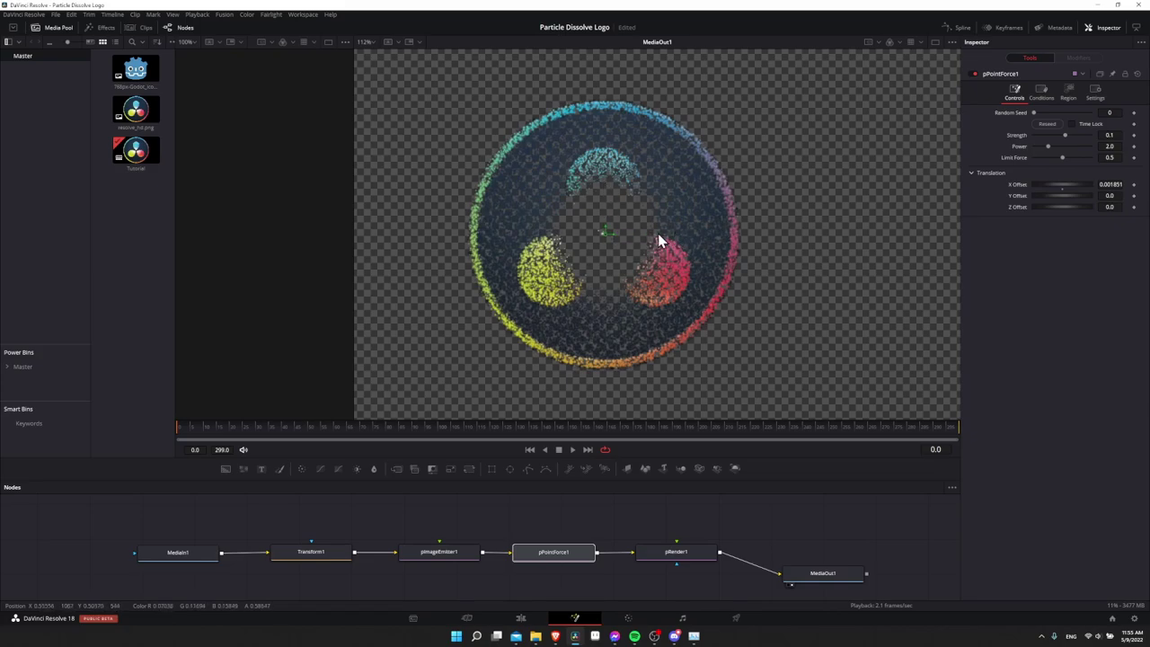
left_click_drag(614, 235, 615, 193)
right_click(1025, 198)
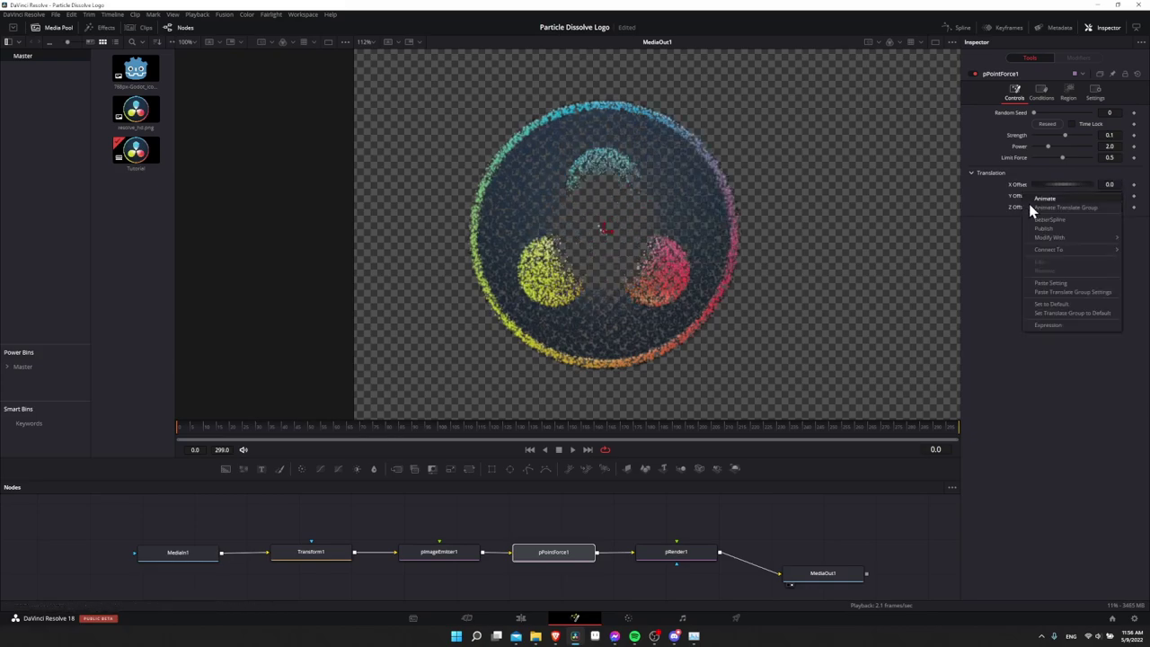
left_click(1053, 305)
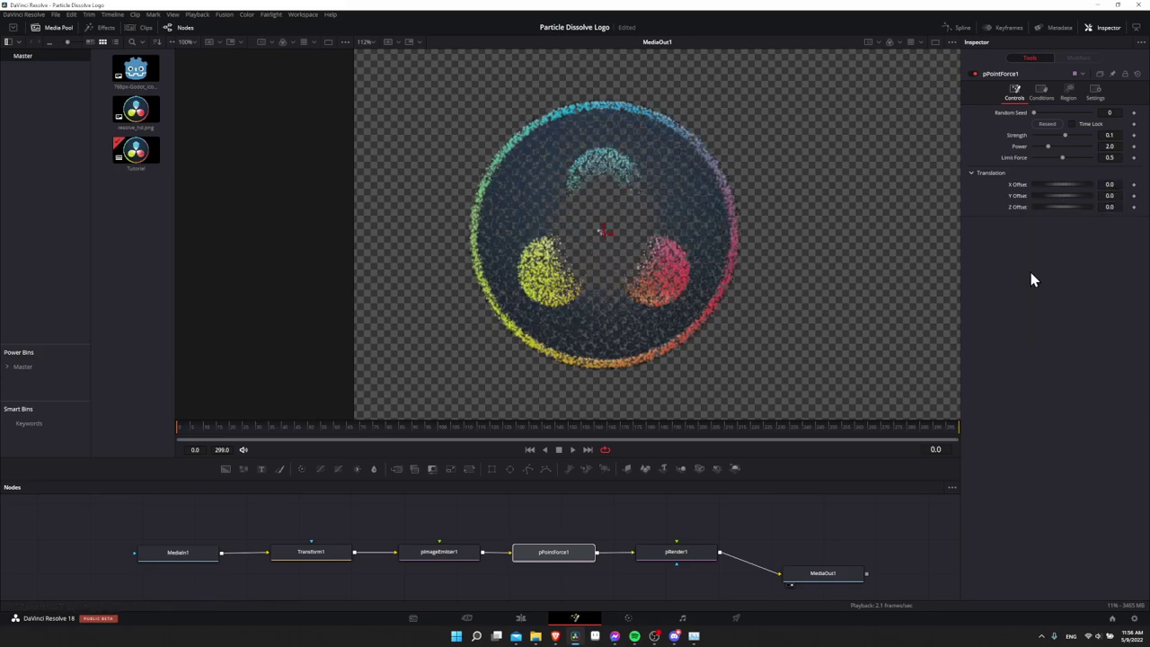
- Lower pPointForce1's Power to 1.409 and play the dissolve twice from the first frame
left_click_drag(1048, 146, 1041, 151)
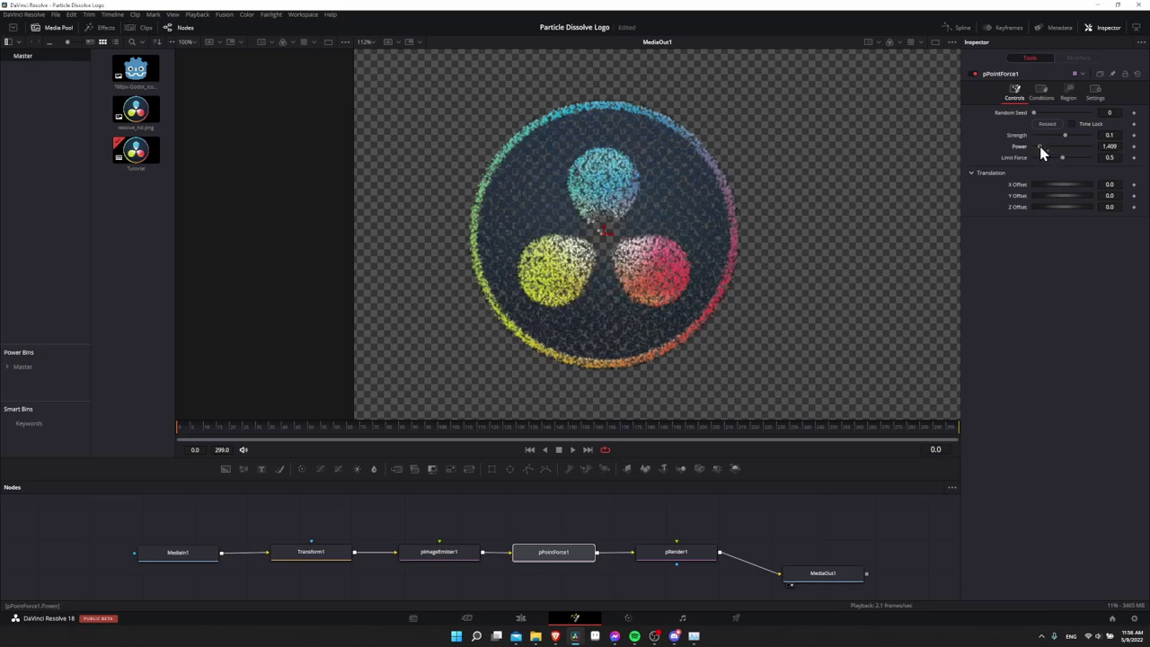
key("Right")
left_click(574, 450)
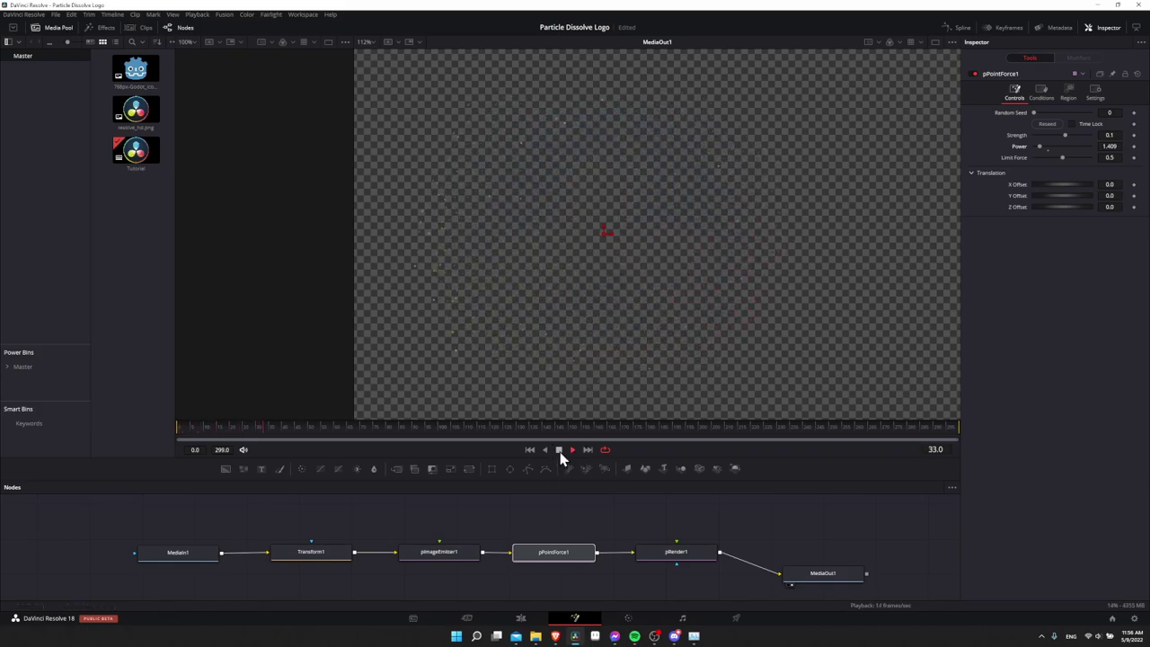
key("Home")
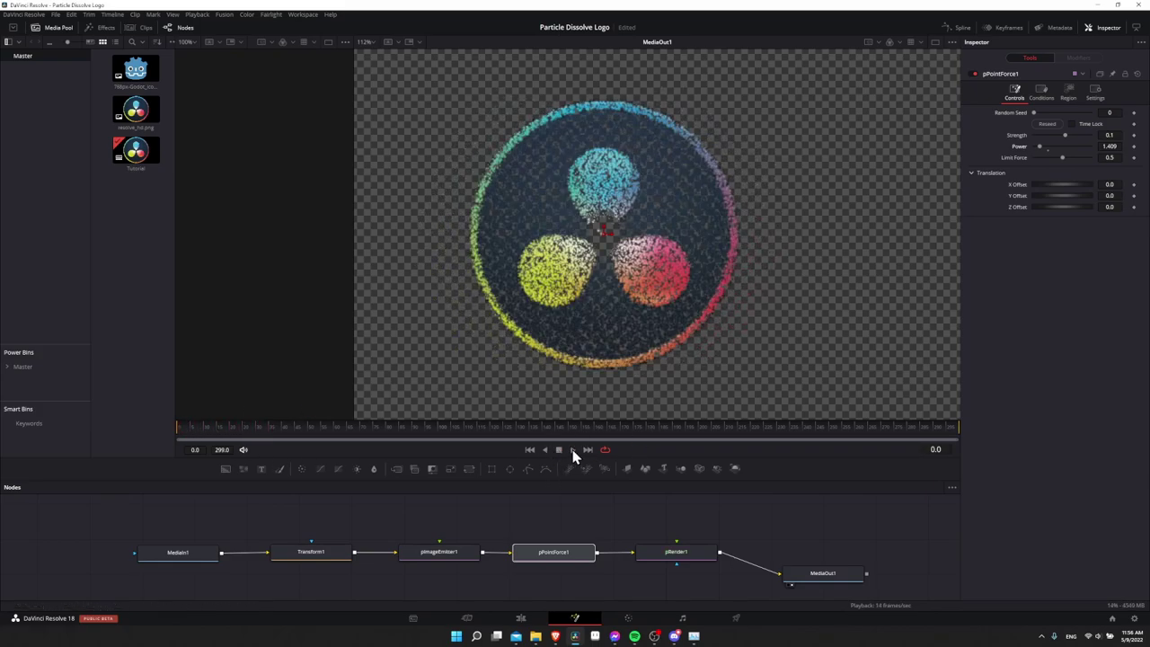
left_click(573, 452)
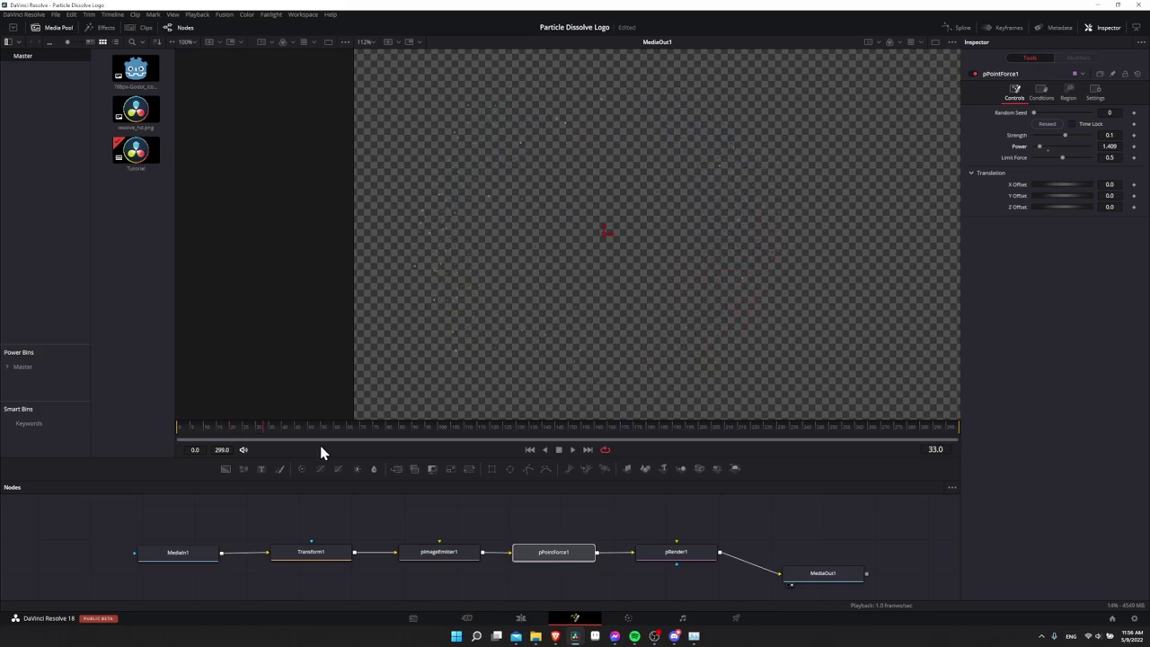
key("Home")
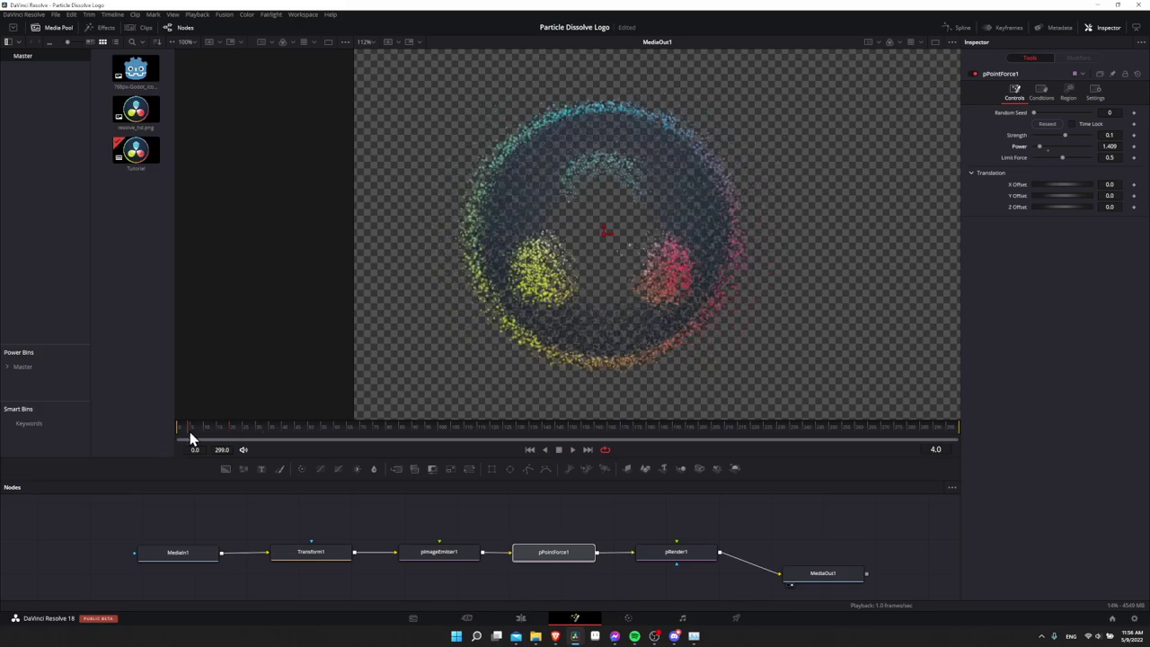
- Set pPointForce1's Strength to 0.08, preview the dissolve and return to the first frame
left_click_drag(1065, 137, 1066, 145)
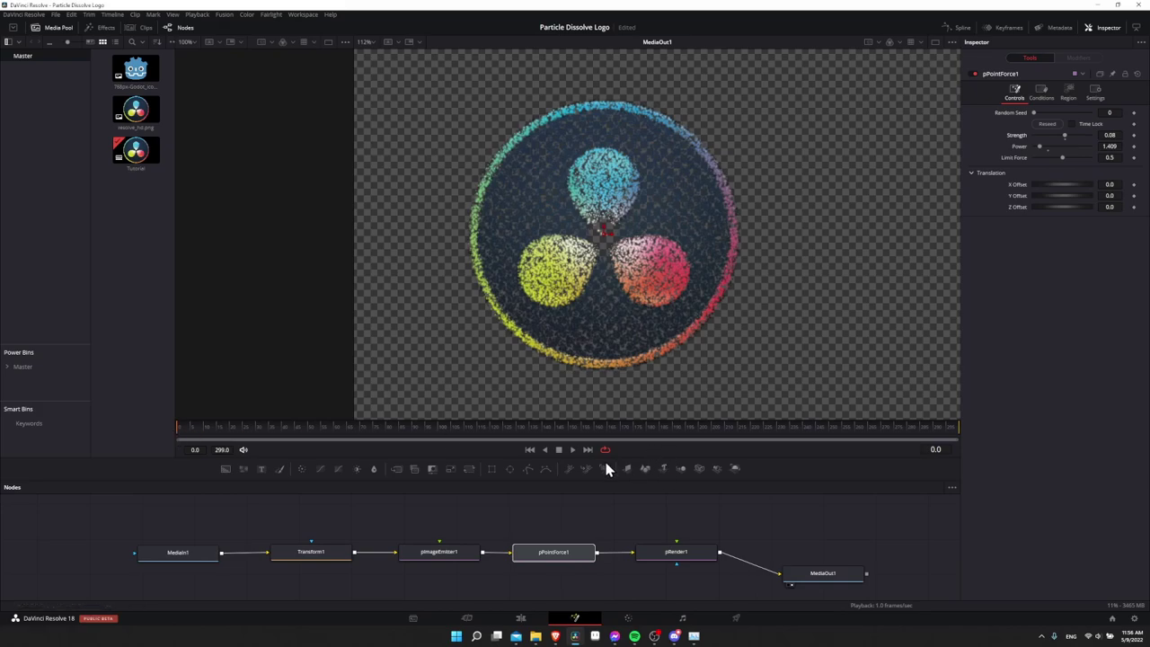
left_click(573, 450)
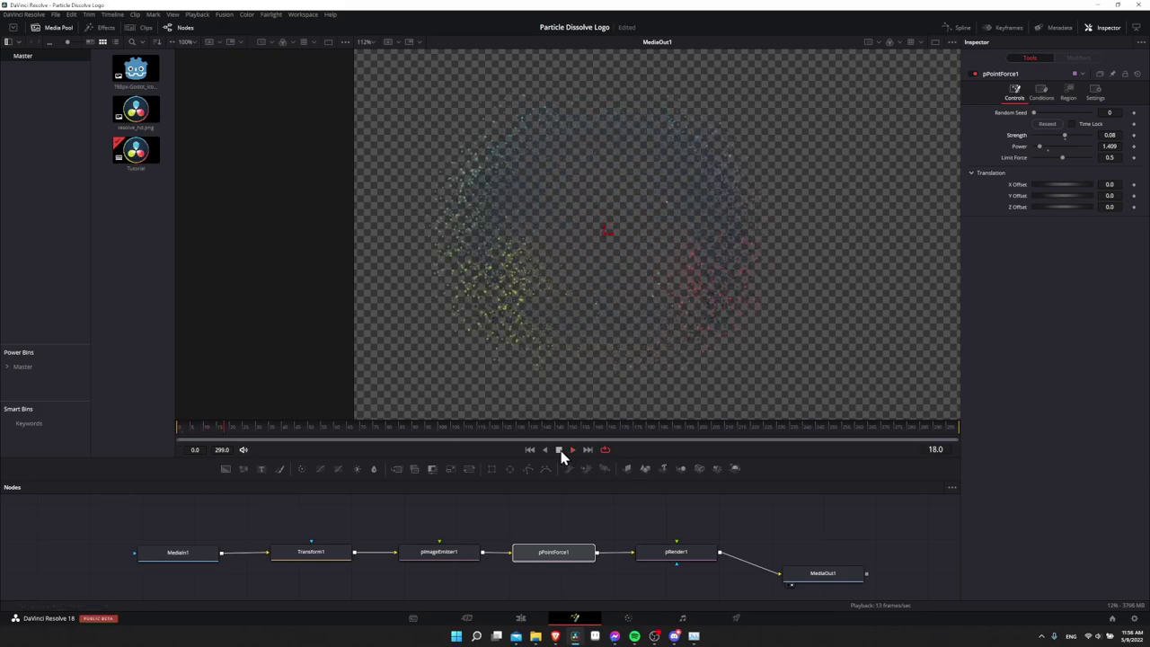
left_click(559, 450)
key("Home")
- Set pPointForce1's Limit Force to 0.724, play back the dissolve and go to frame 12
left_click_drag(1062, 158, 1074, 156)
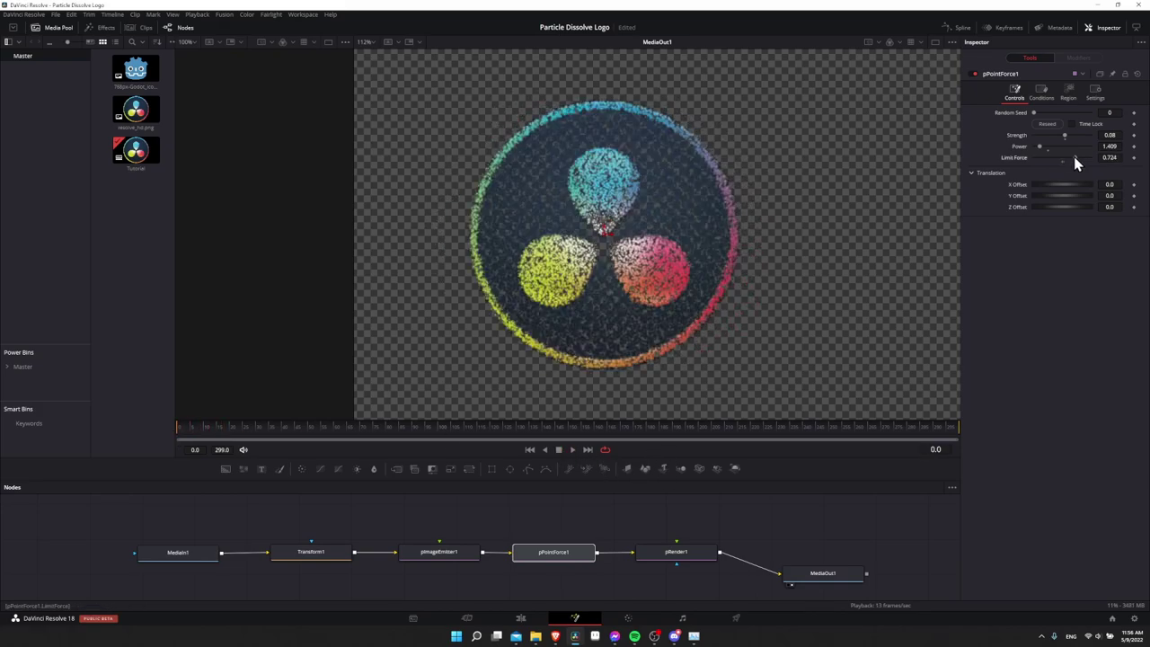
left_click(573, 450)
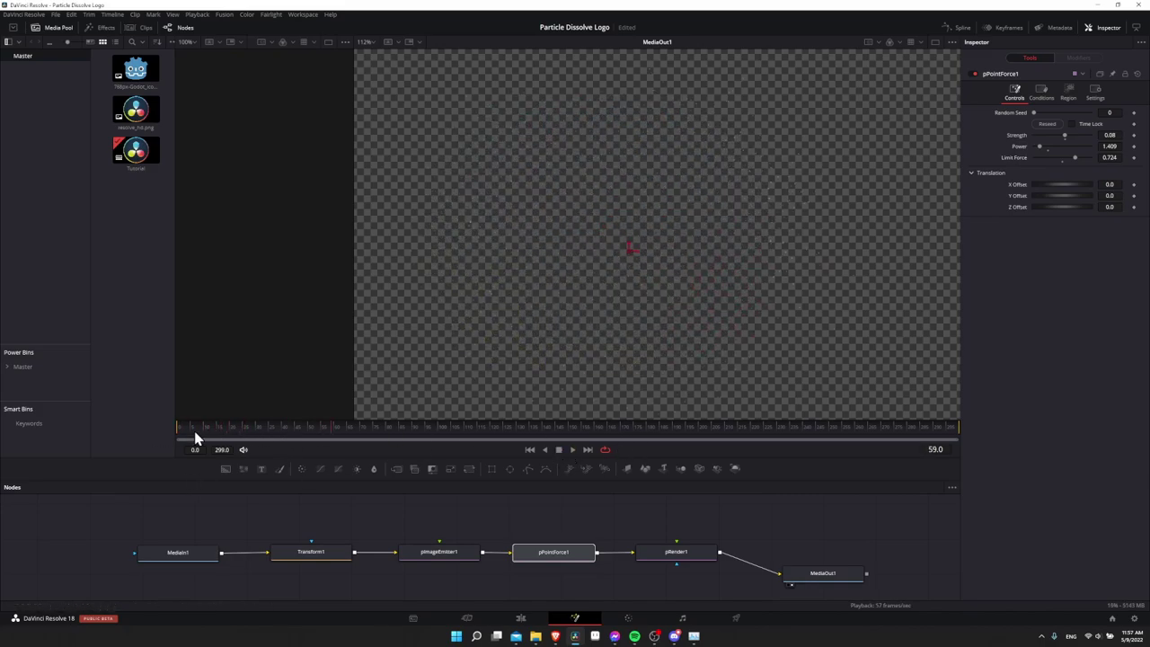
left_click(211, 428)
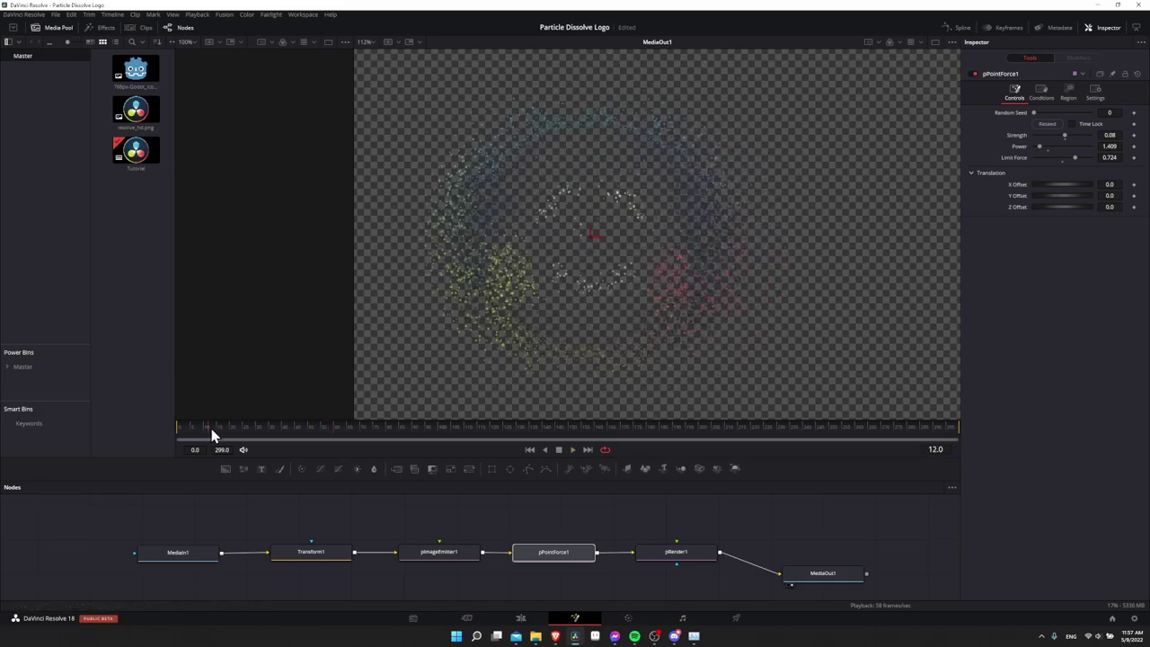
- Reset pImageEmitter1's Velocity Variance to 0 and preview the point force effect alone from the start of the timeline
left_click(441, 552)
left_click_drag(1039, 306, 902, 303)
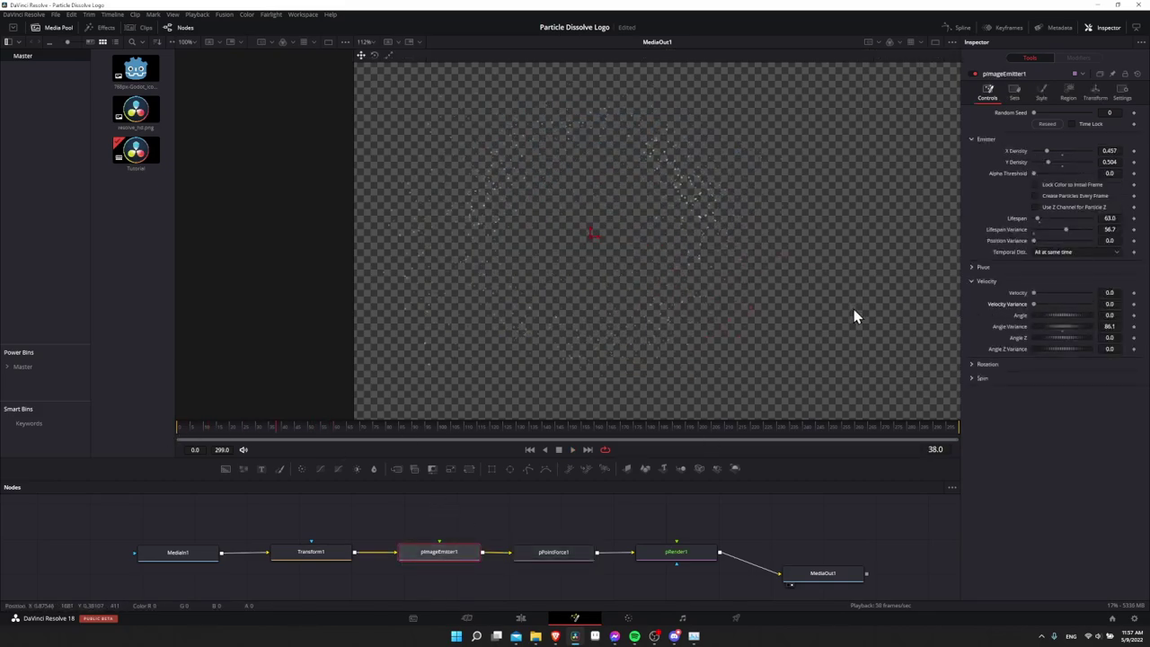
left_click(576, 558)
left_click(180, 428)
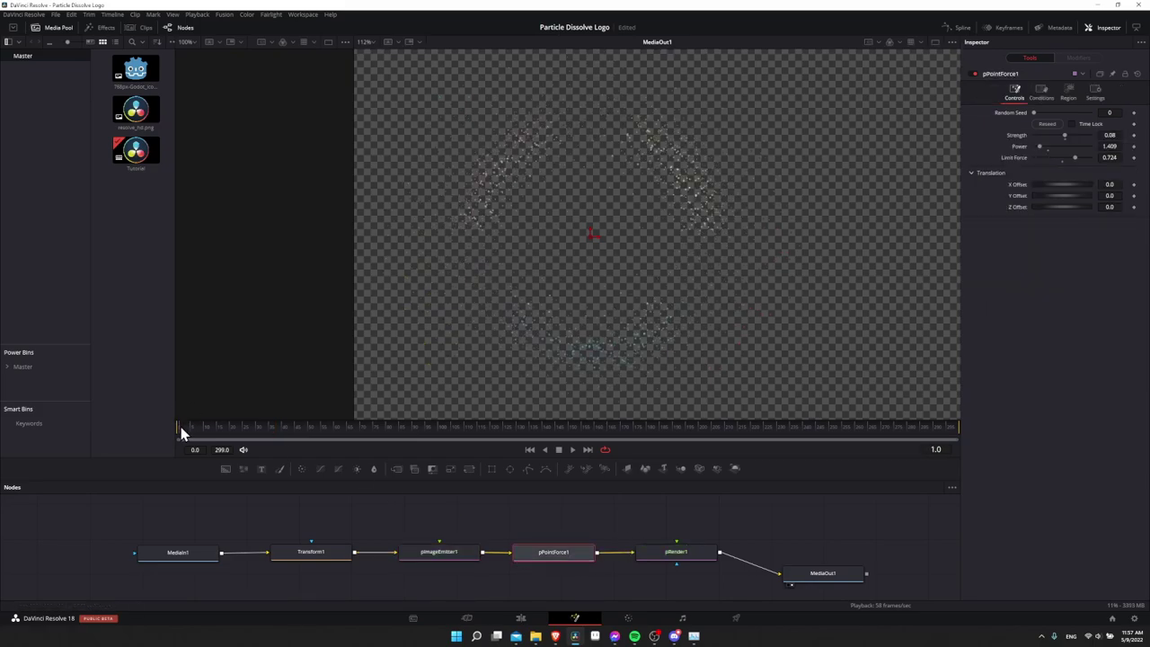
left_click(574, 451)
- Delete pPointForce1 and insert a pTangentForce node between pImageEmitter1 and pRender1
left_click_drag(560, 534, 545, 534)
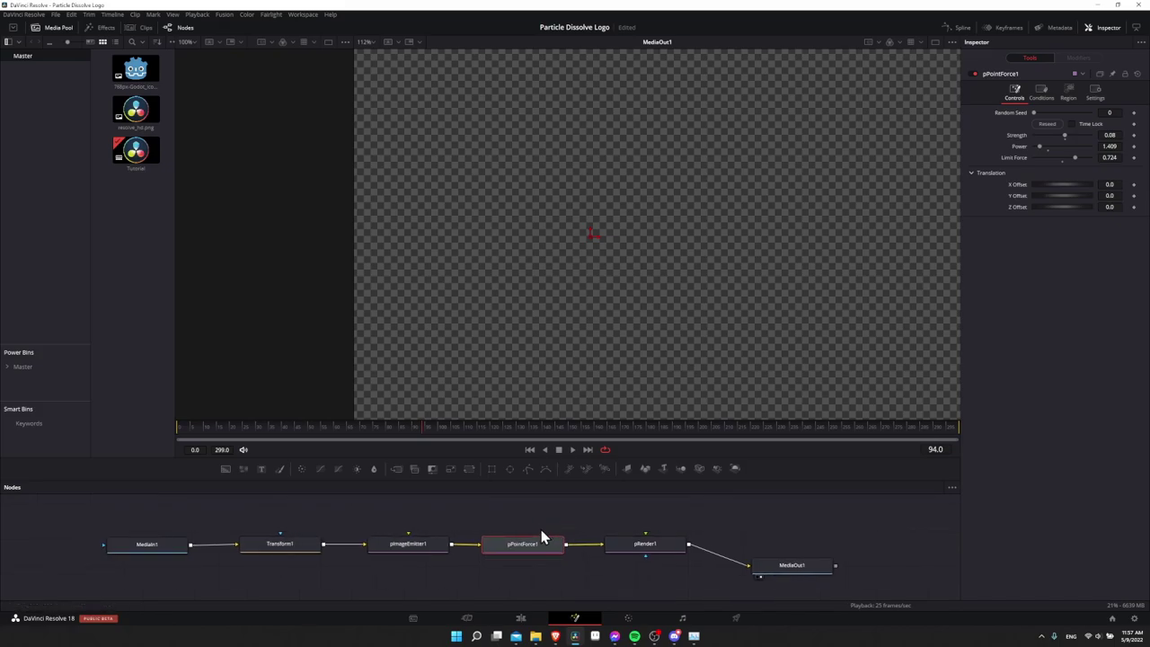
key("Delete")
left_click(428, 551)
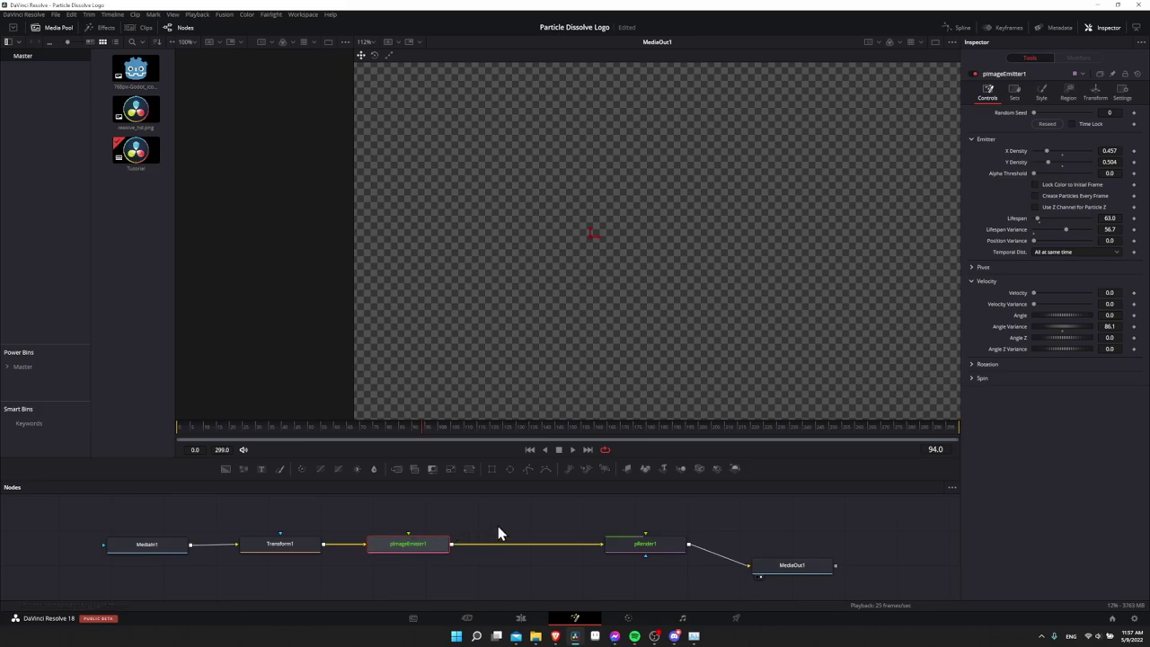
right_click(483, 544)
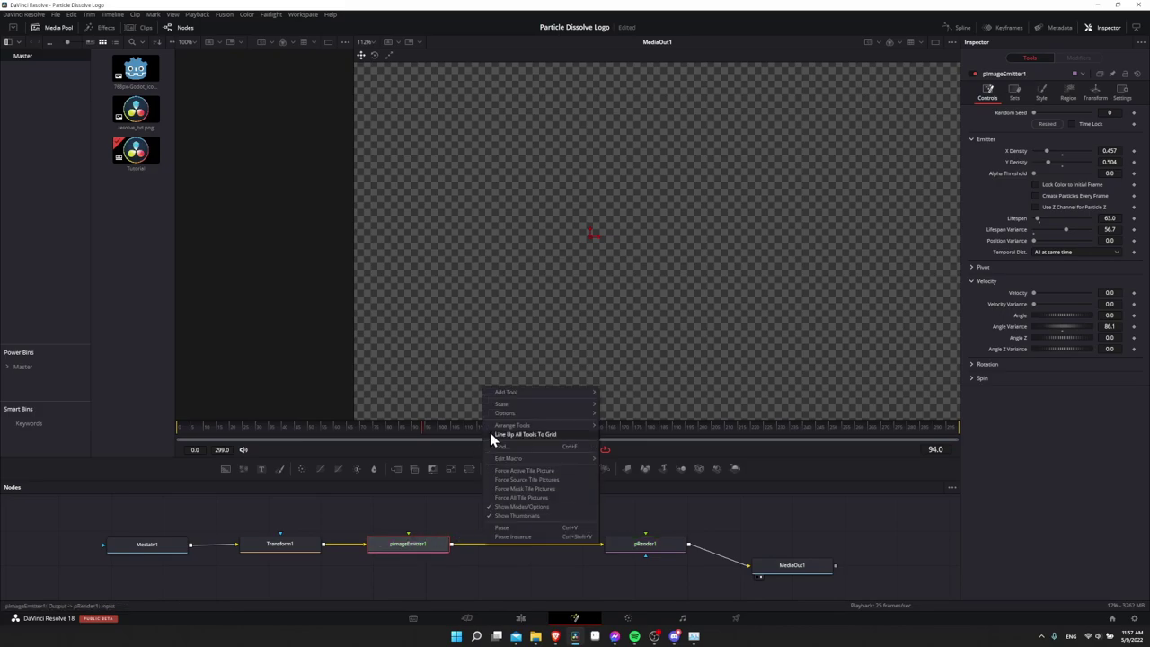
mouse_move(516, 396)
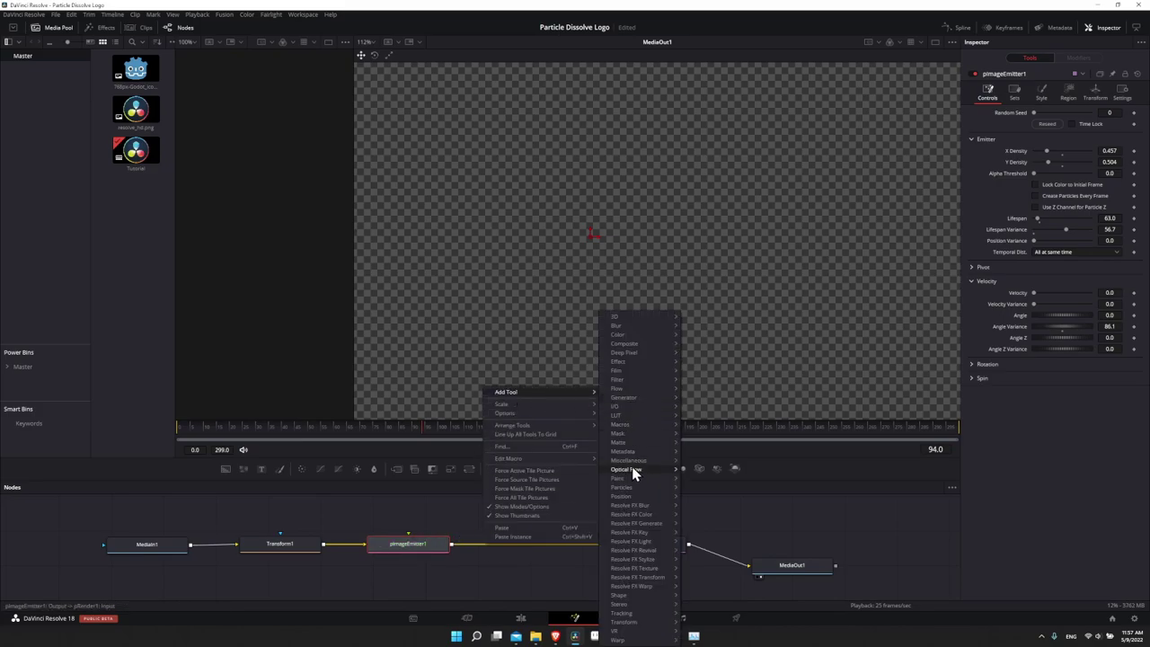
mouse_move(638, 487)
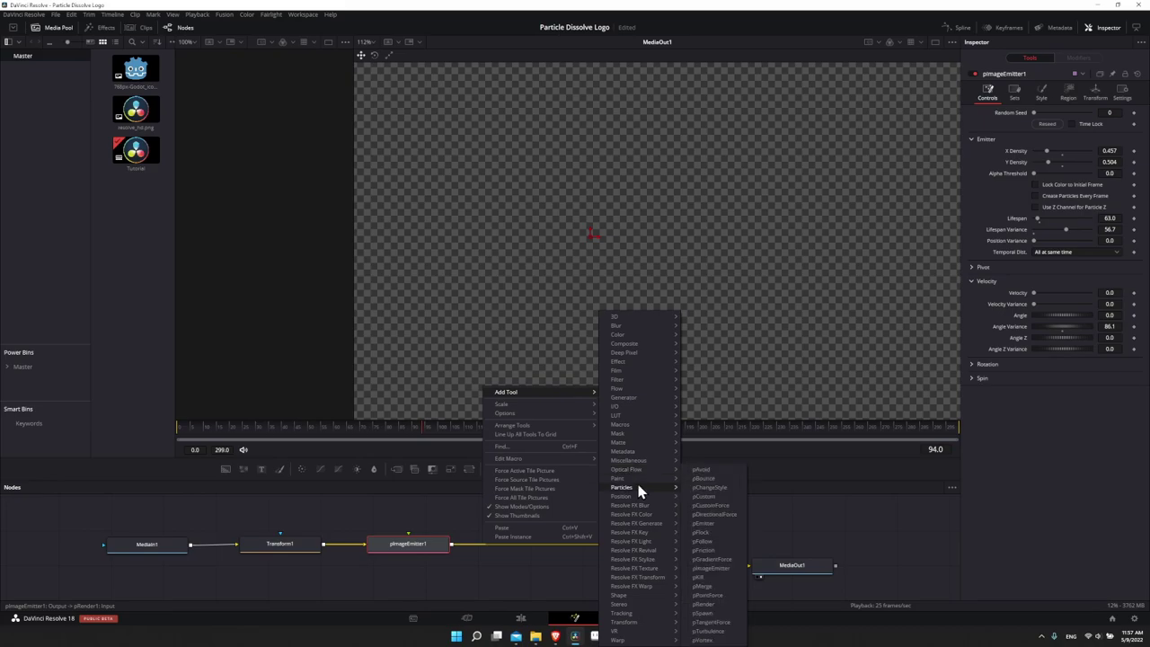
left_click(736, 622)
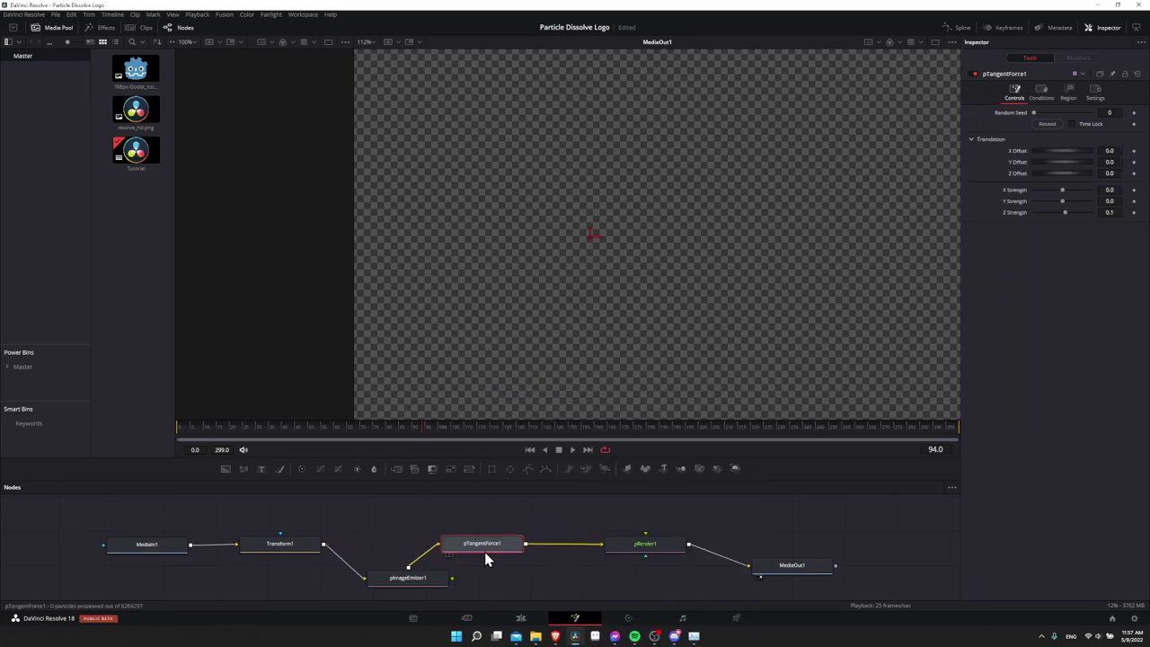
- Set pImageEmitter1's Lifespan to 110
left_click(1039, 218)
left_click_drag(1039, 218, 1041, 219)
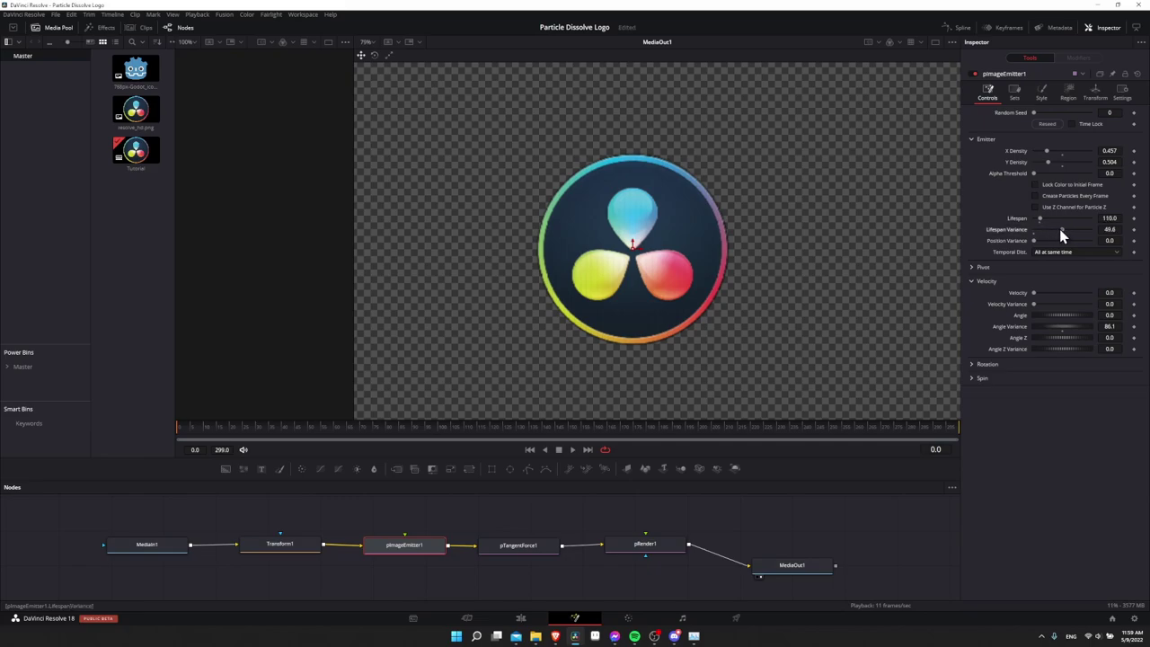
- Play back the tangent force effect, set pTangentForce1's X Strength to 0.13 and Y Strength to 0.11, and scrub to frame 11
left_click(535, 547)
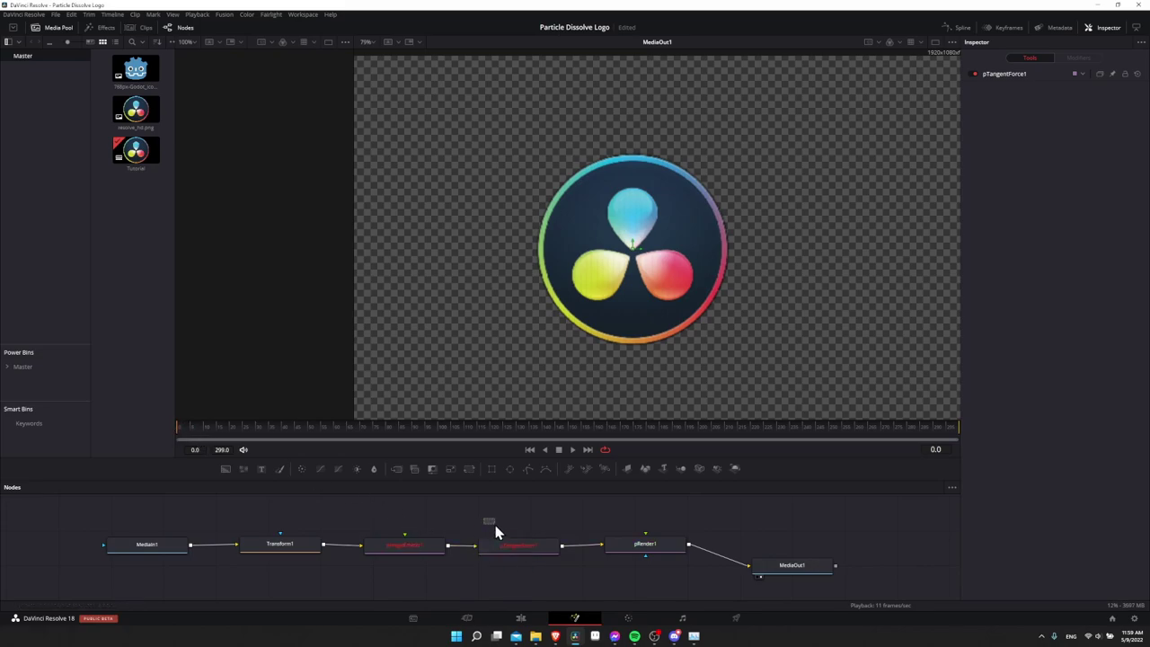
left_click(1025, 74)
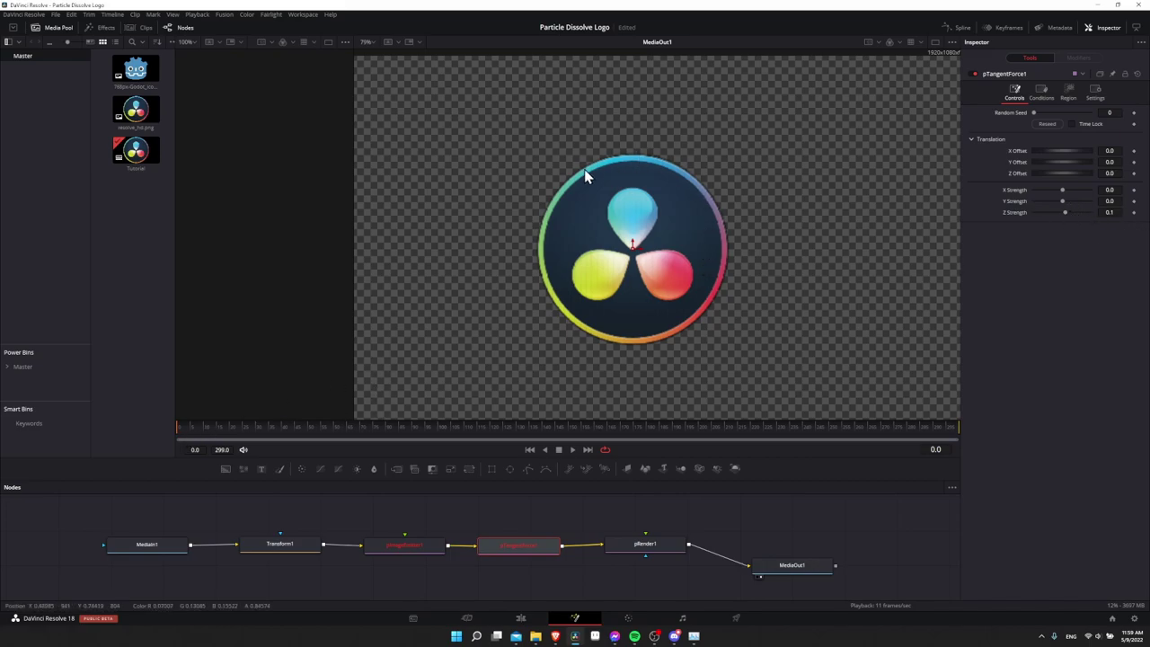
key("space")
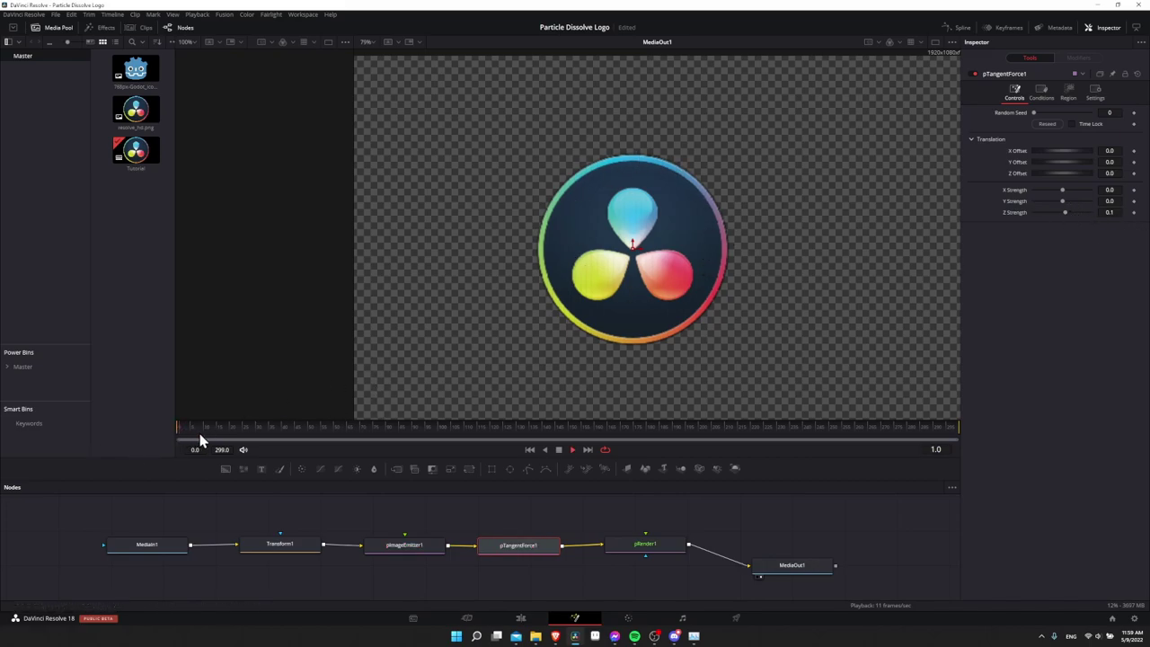
key("space")
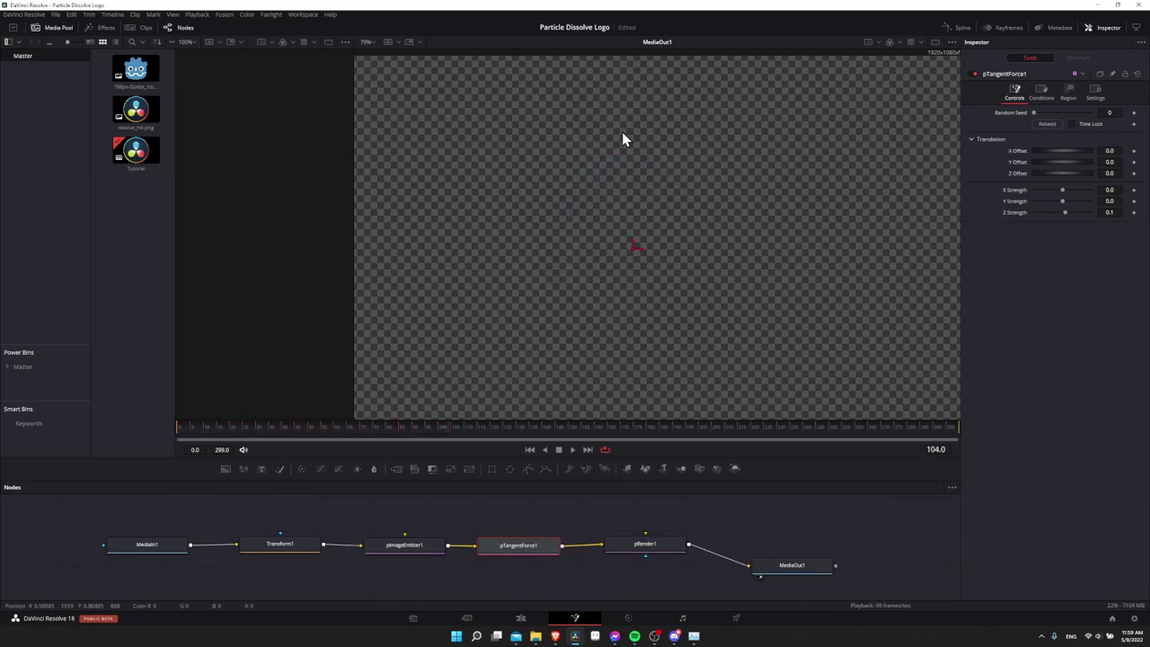
left_click_drag(234, 437, 366, 433)
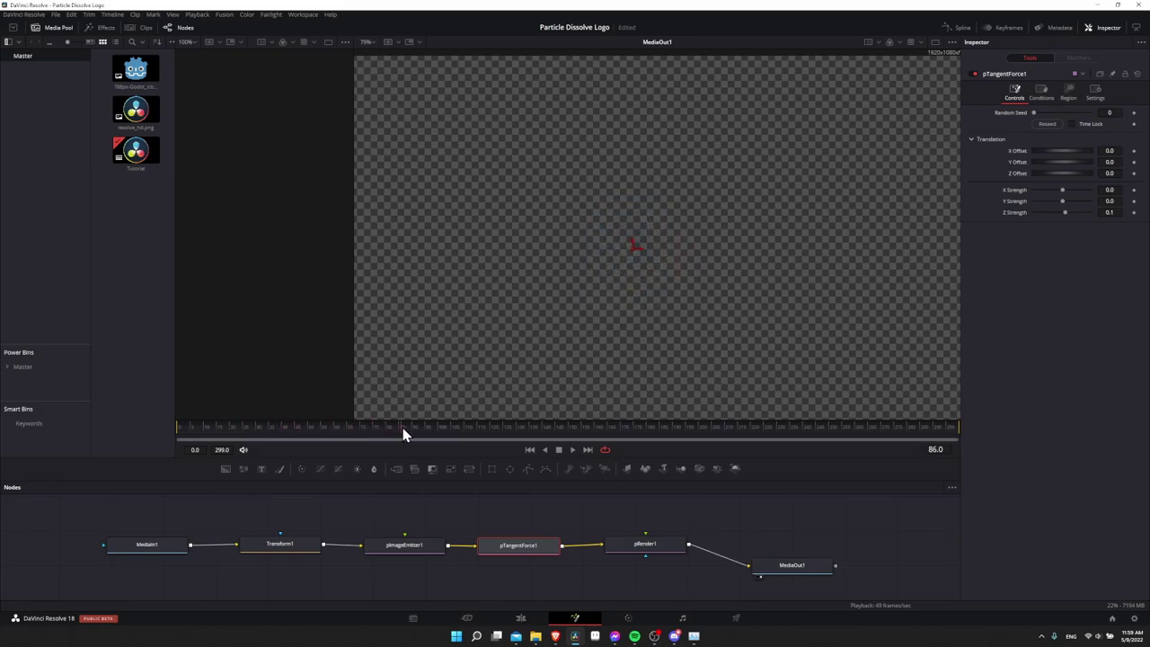
left_click_drag(468, 432, 208, 432)
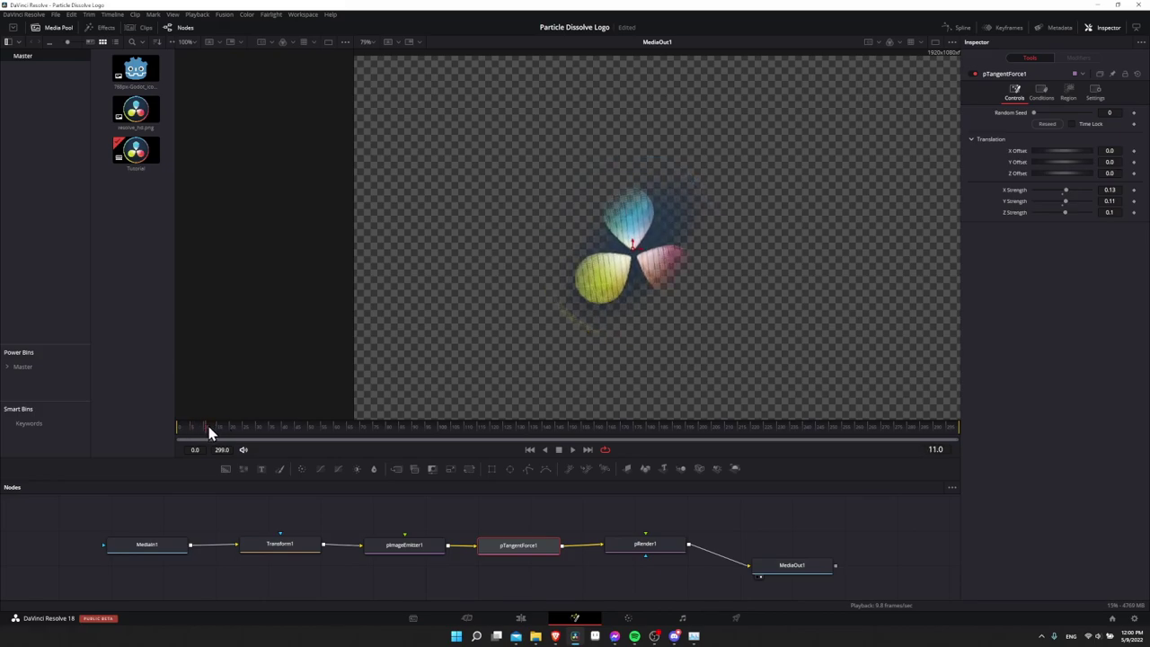
- Raise the end point of pImageEmitter1's Size Over Life curve so the particles shrink less over their lifetime
left_click(406, 546)
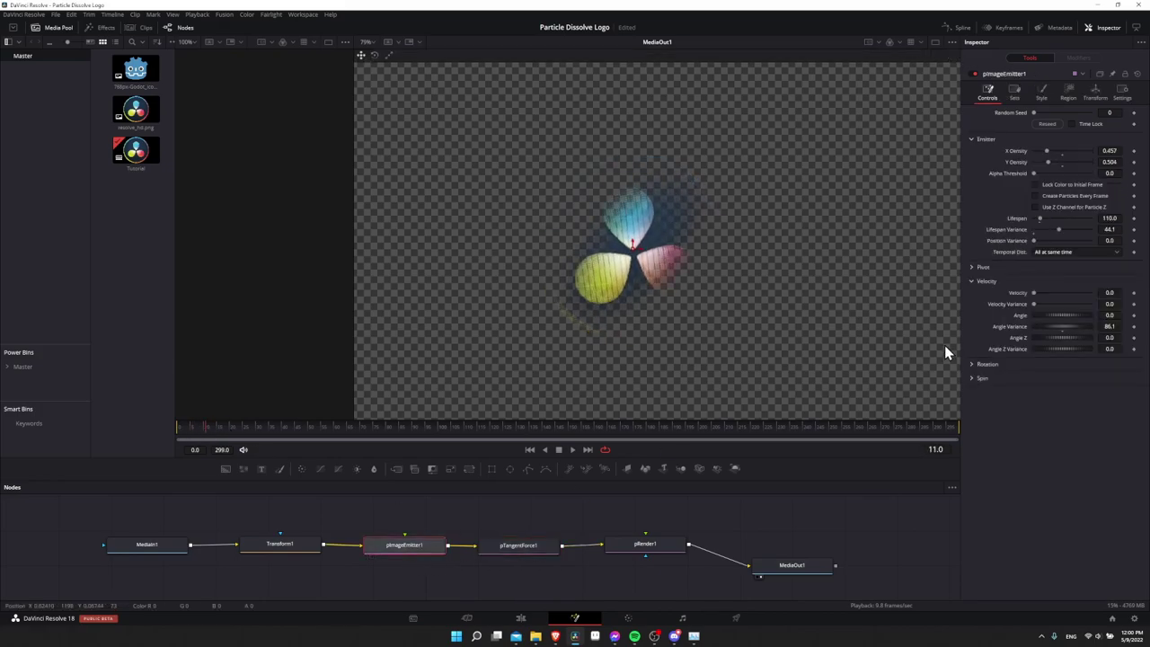
left_click(1041, 92)
left_click_drag(1121, 362, 1117, 342)
- Set pImageEmitter1's Size to Velocity to -0.17 and play back the dissolve from the start of the timeline to frame 90
left_click_drag(218, 433, 185, 432)
left_click_drag(1042, 284, 1064, 285)
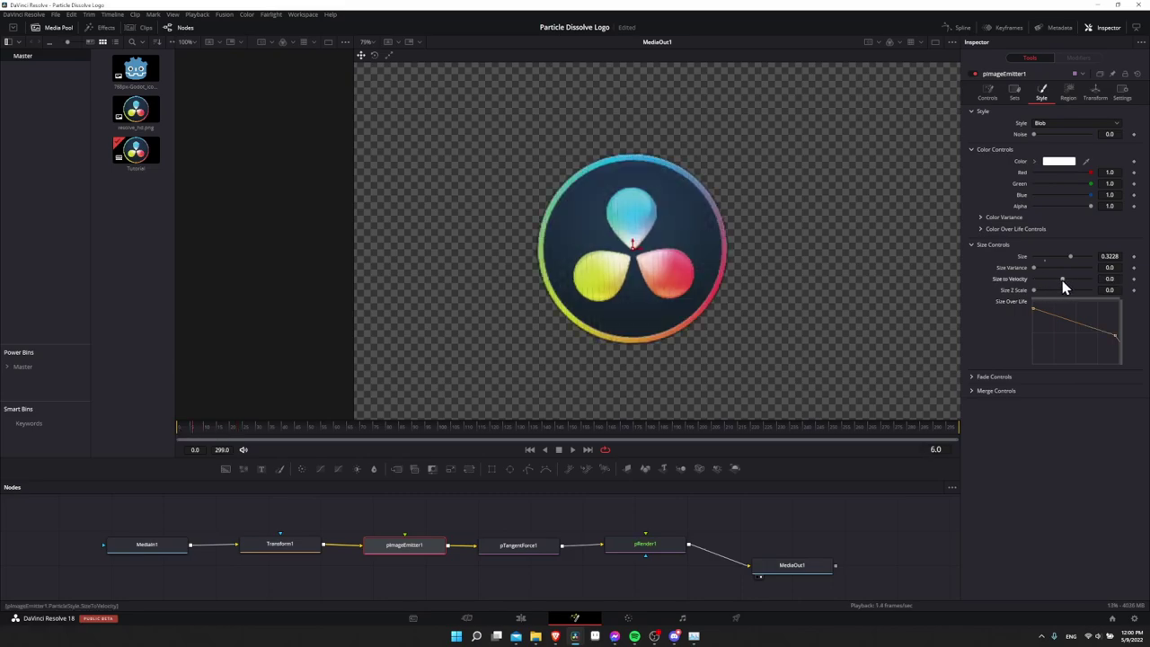
key("space")
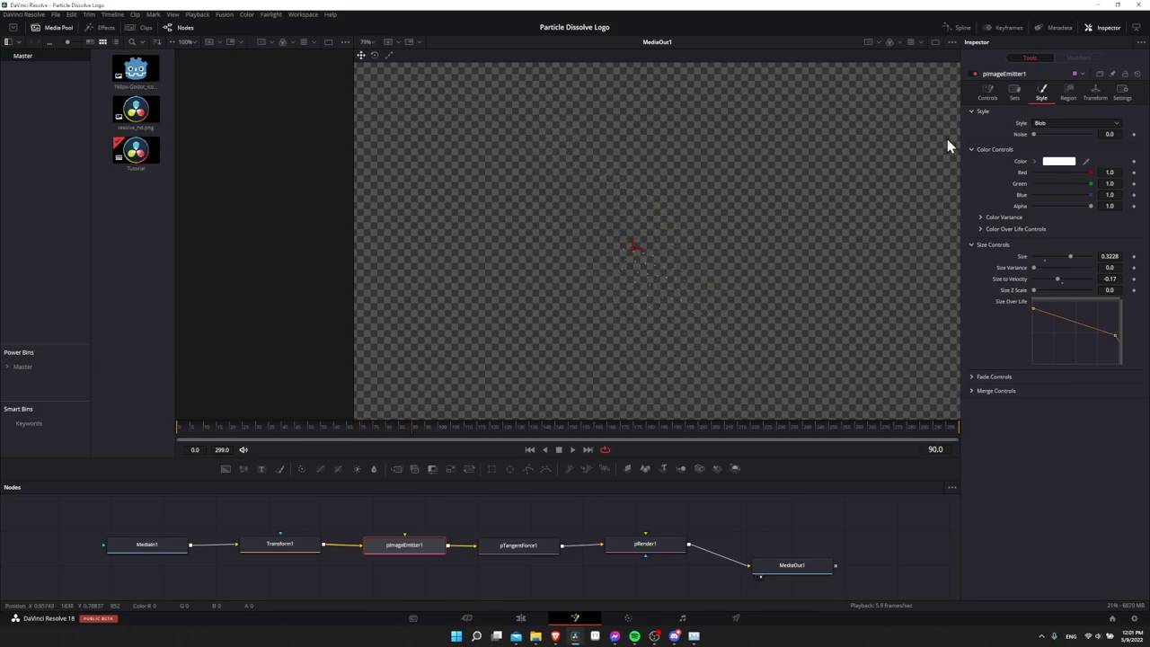
key("space")
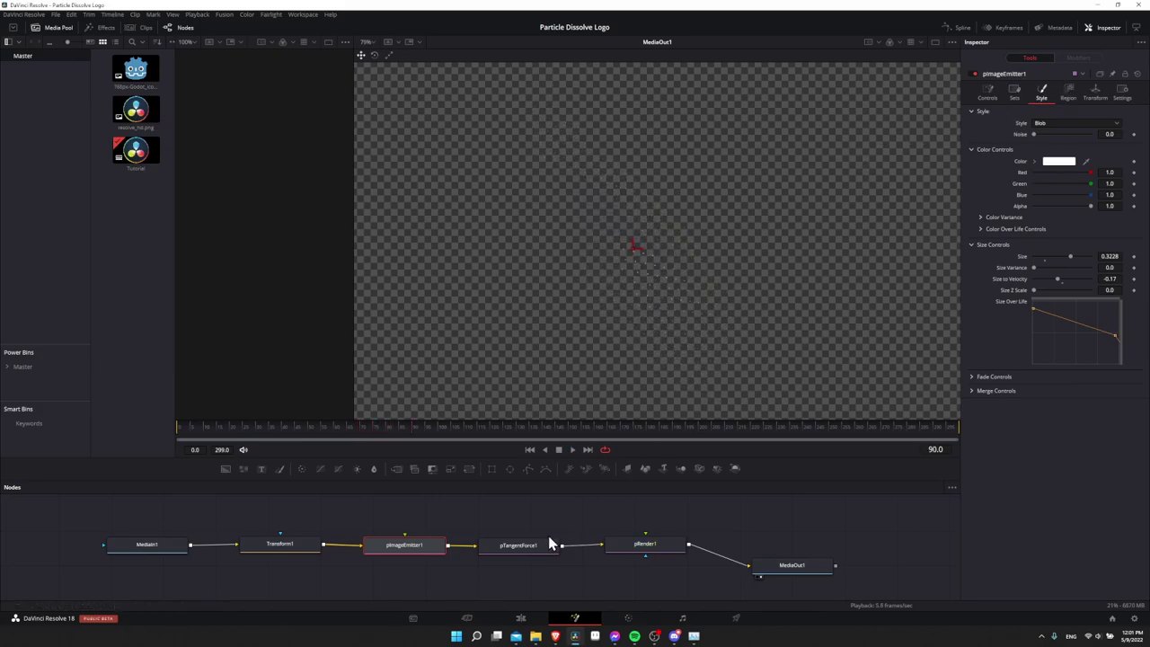
- Return to frame 0 and set pImageEmitter1's X Density and Y Density to 1.0
left_click(552, 545)
left_click(404, 544)
key("Home")
type("1")
key("Tab")
type("1")
key("Return")
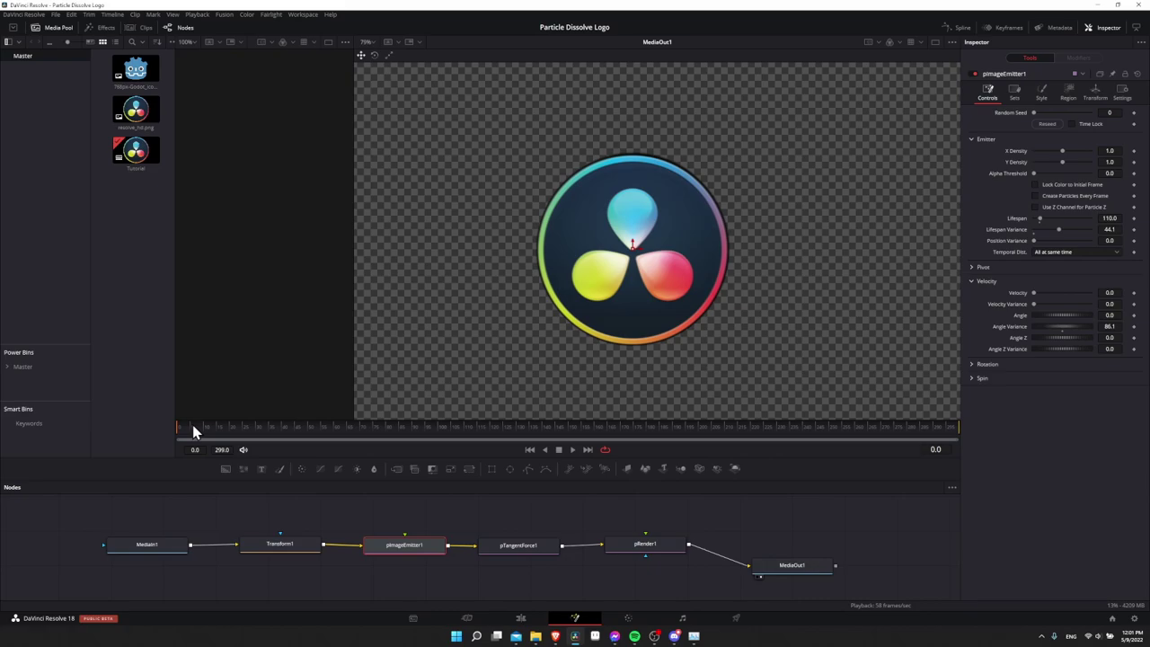
- Play back the full-density dissolve from the start of the timeline and replay it to check the motion
left_click_drag(194, 431, 178, 432)
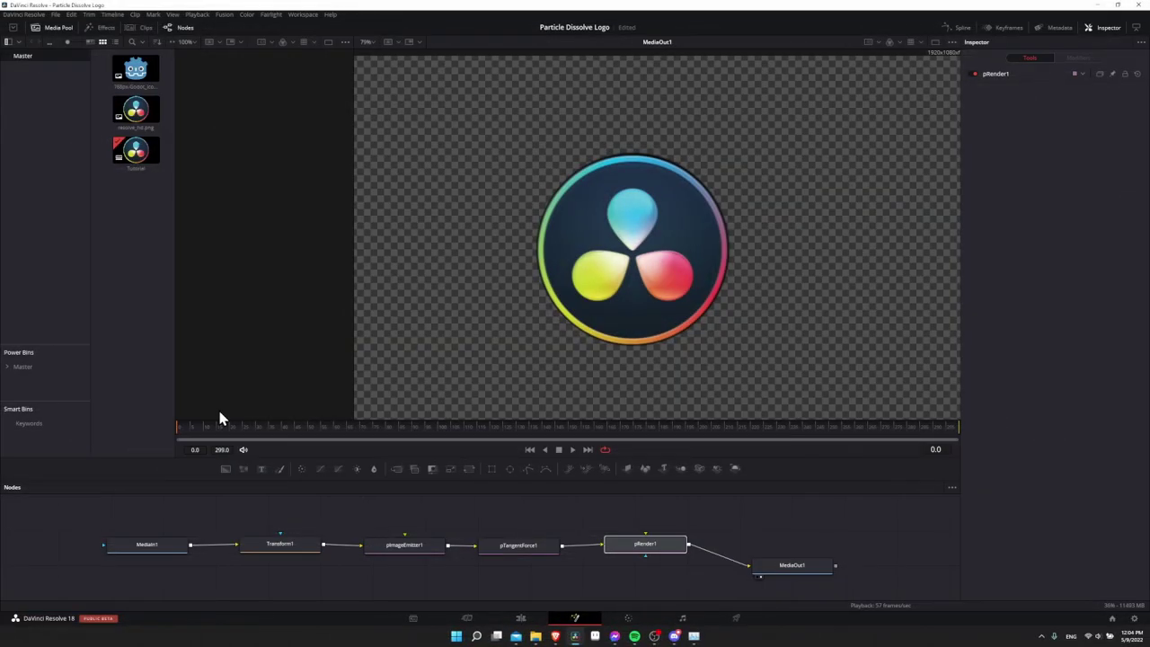
key("space")
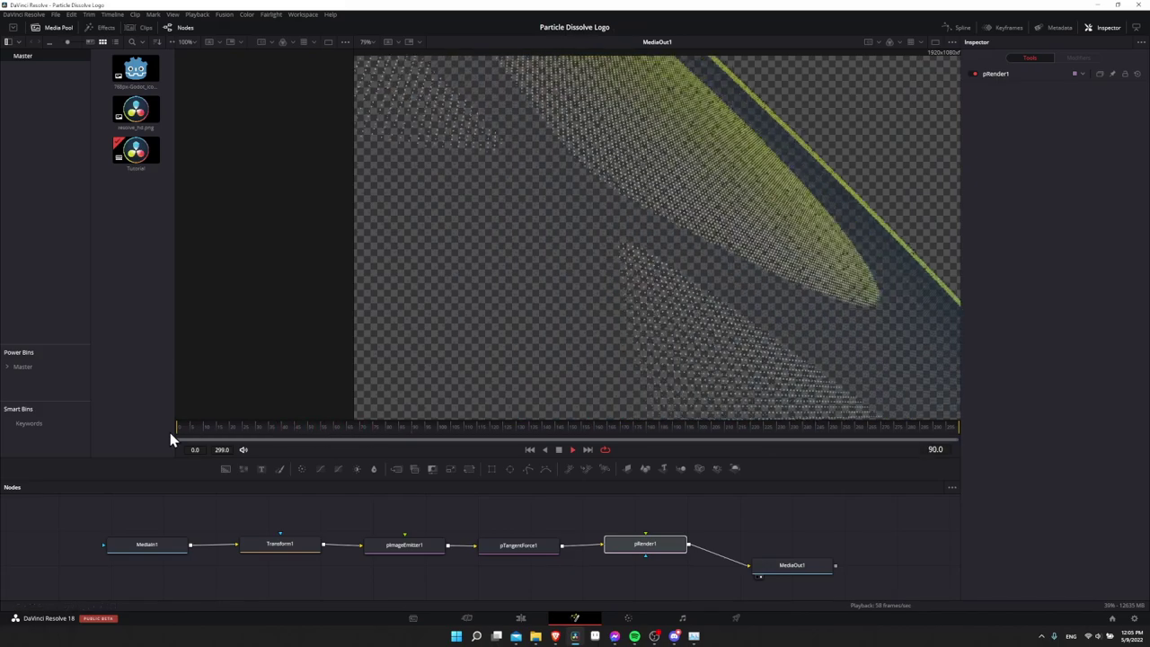
left_click(182, 427)
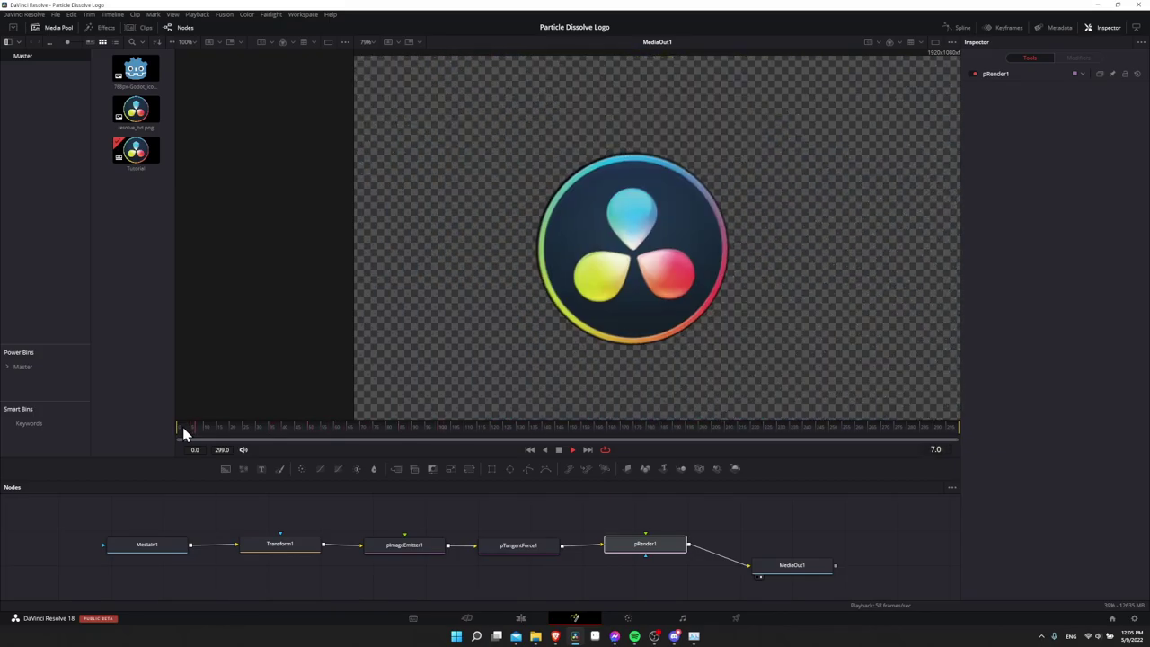
left_click(182, 427)
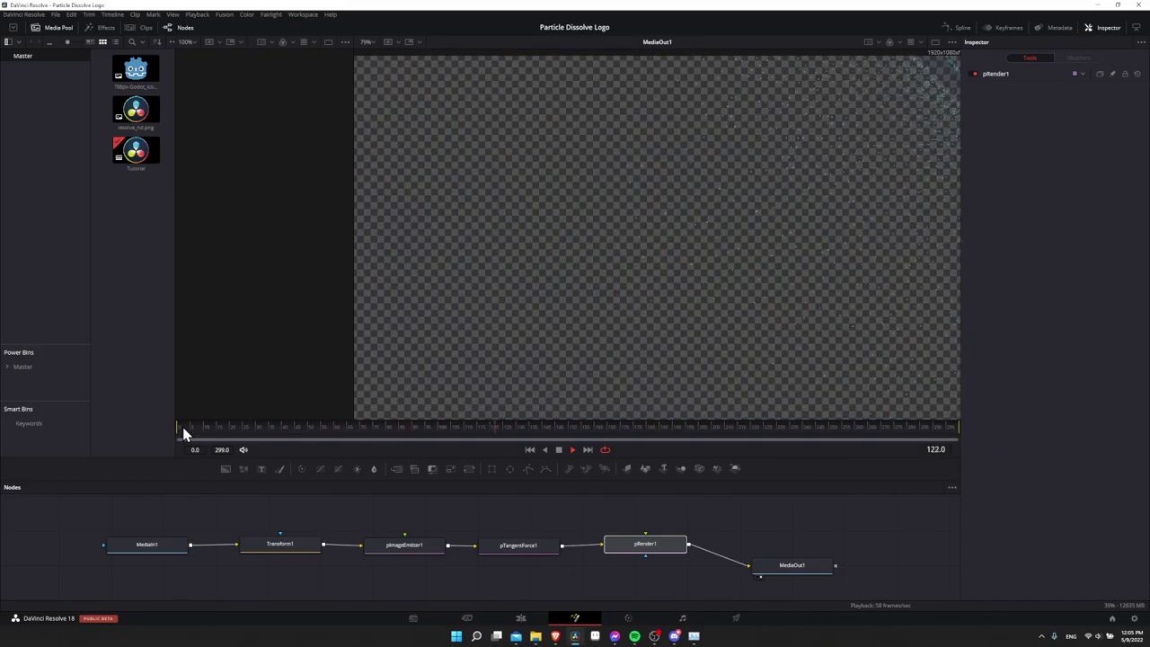